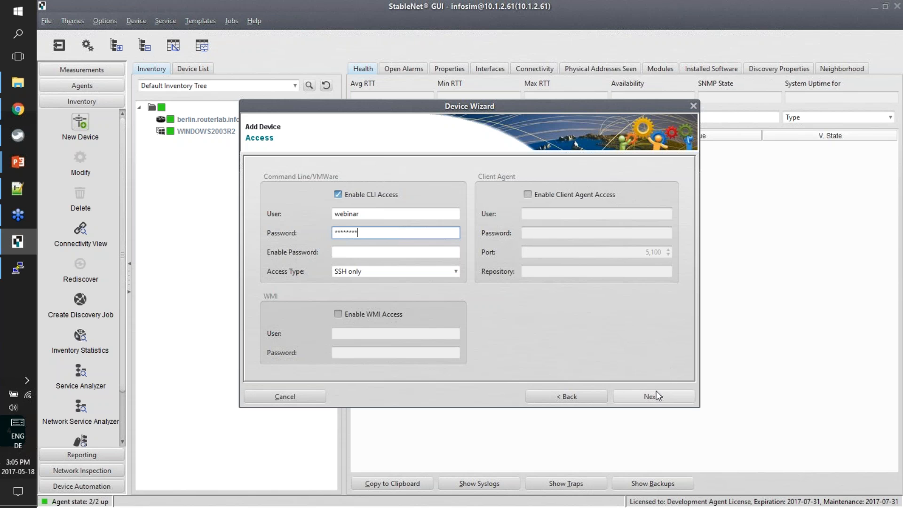
Finish adding the new device with the entered SSH-only CLI access and no customer group selected
{"action": "left_click", "coordinate": [656, 396]}
{"action": "left_click", "coordinate": [656, 398]}
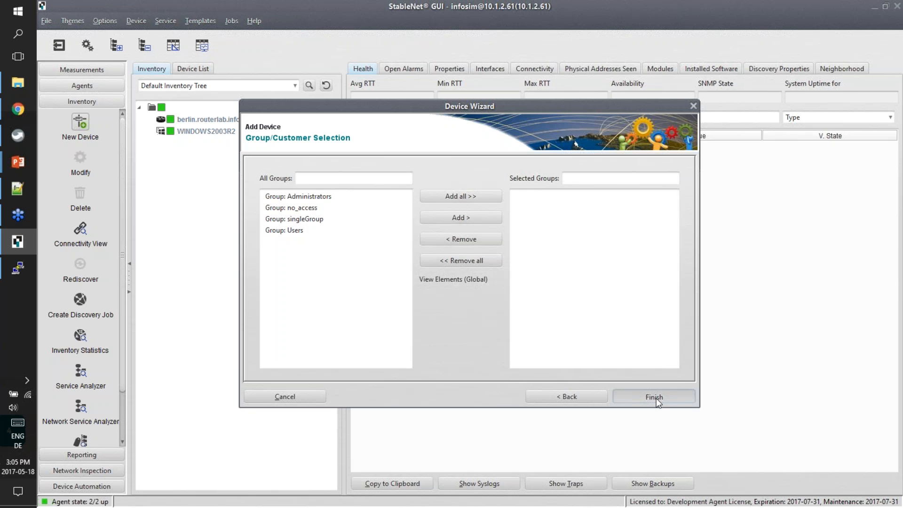
{"action": "left_click", "coordinate": [655, 398]}
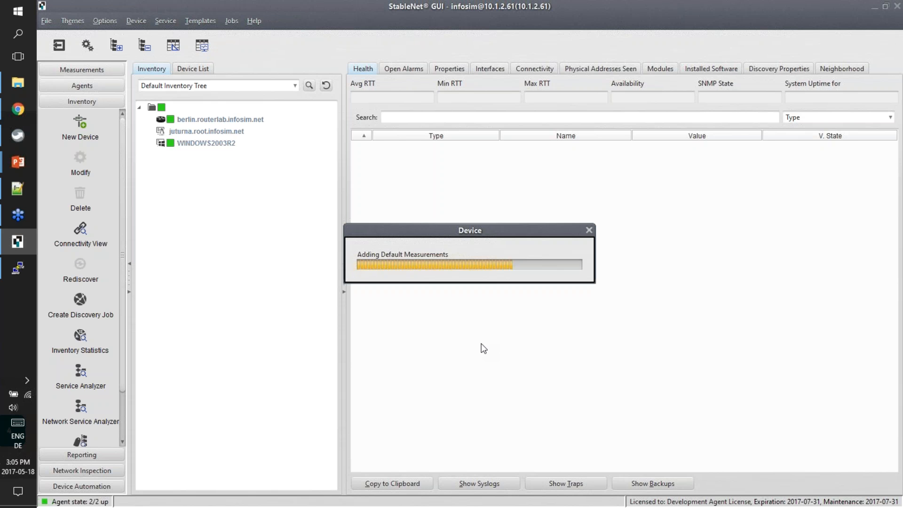
{"action": "left_click", "coordinate": [465, 276]}
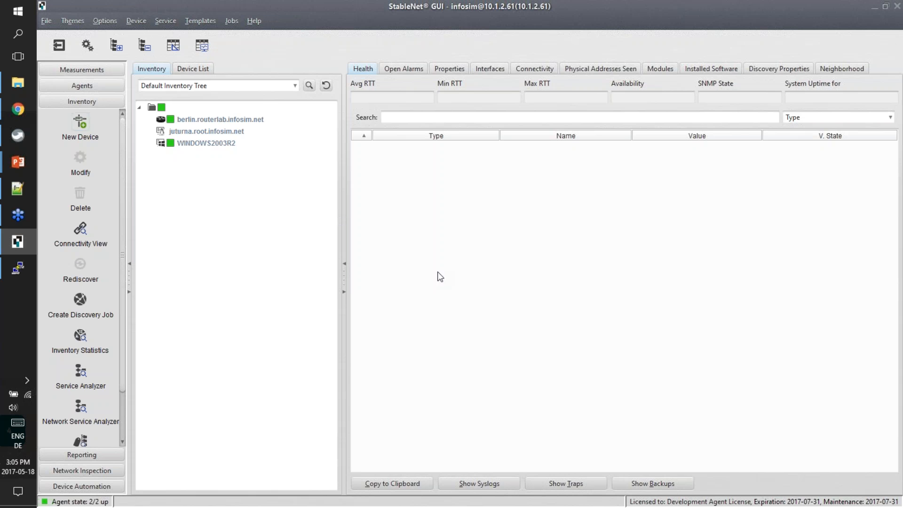
Inspect the custom and attribute tags of the juturna.root.infosim.net device in the inventory
{"action": "left_click", "coordinate": [202, 132]}
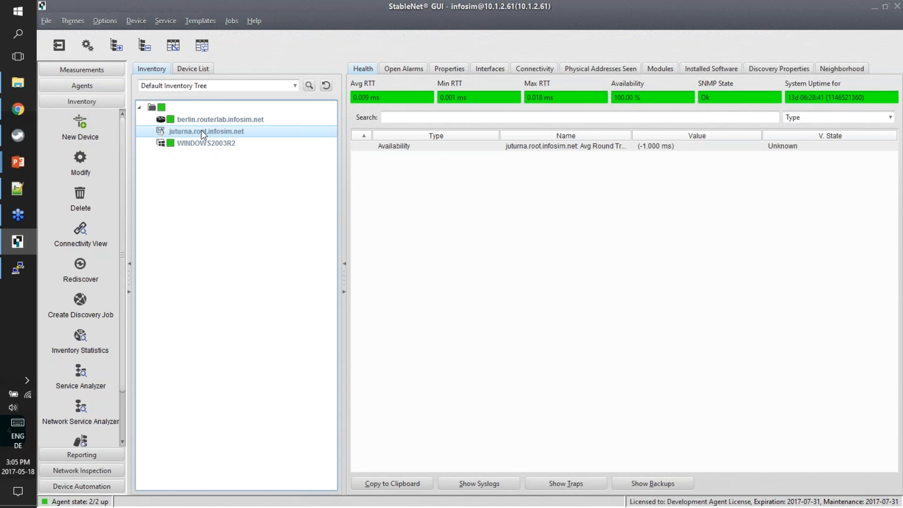
{"action": "right_click", "coordinate": [214, 131]}
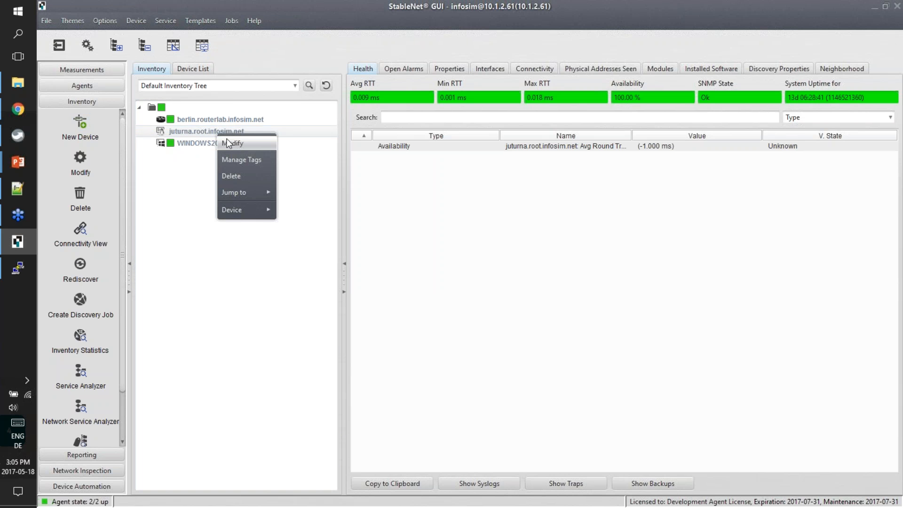
{"action": "left_click", "coordinate": [259, 163]}
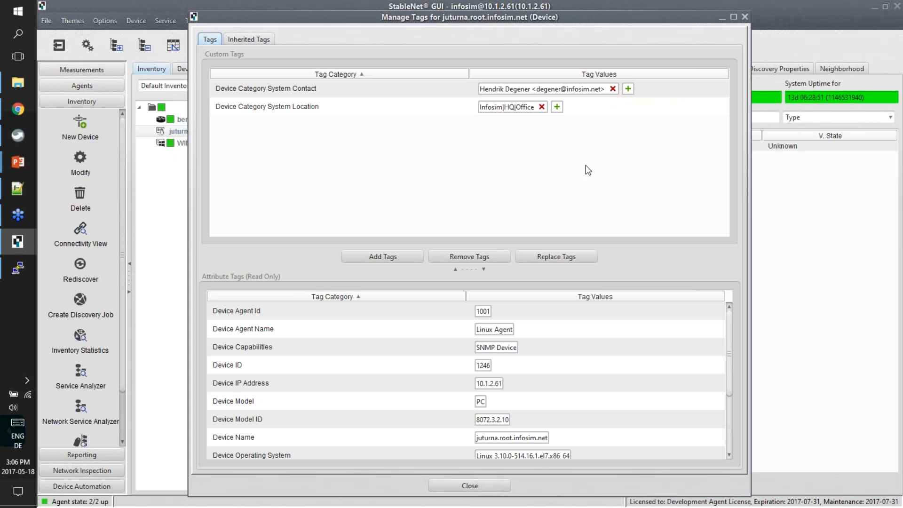
{"action": "left_click", "coordinate": [744, 16]}
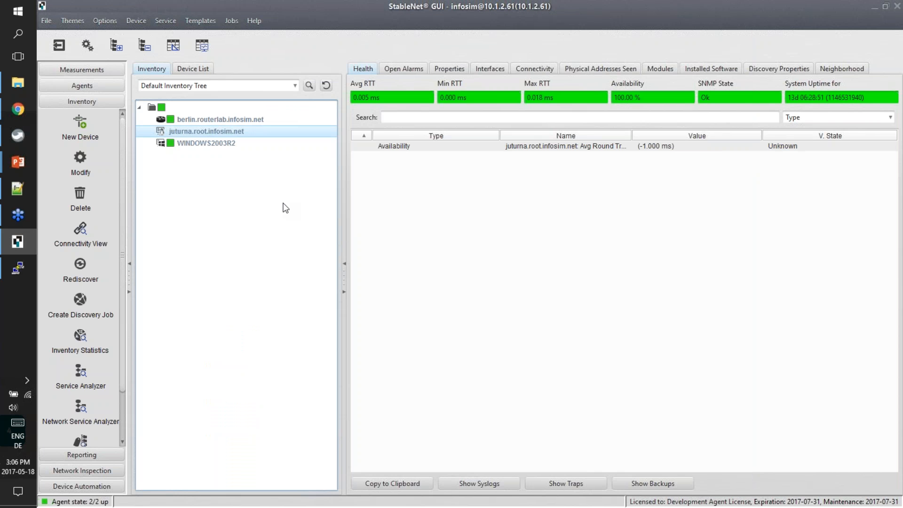
Go to the discovery jobs under device automation and select the Tag Import job
{"action": "left_click", "coordinate": [70, 484]}
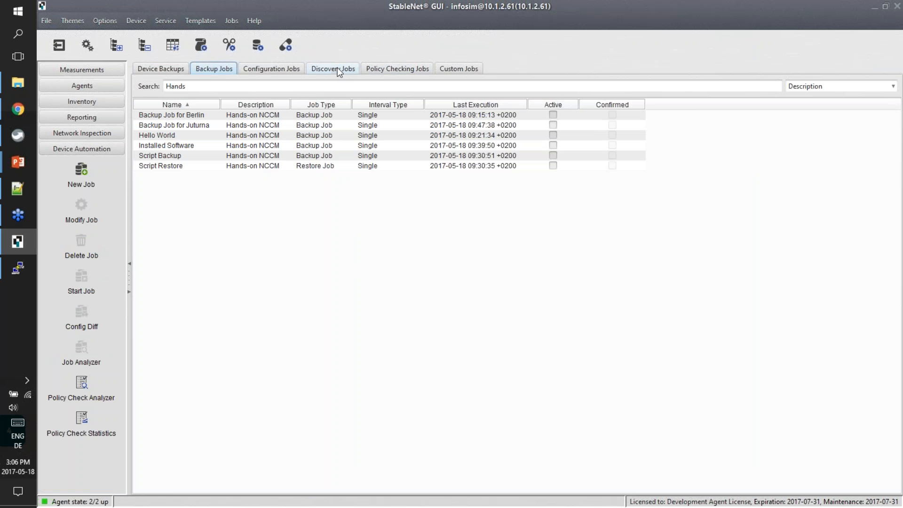
{"action": "left_click", "coordinate": [337, 69]}
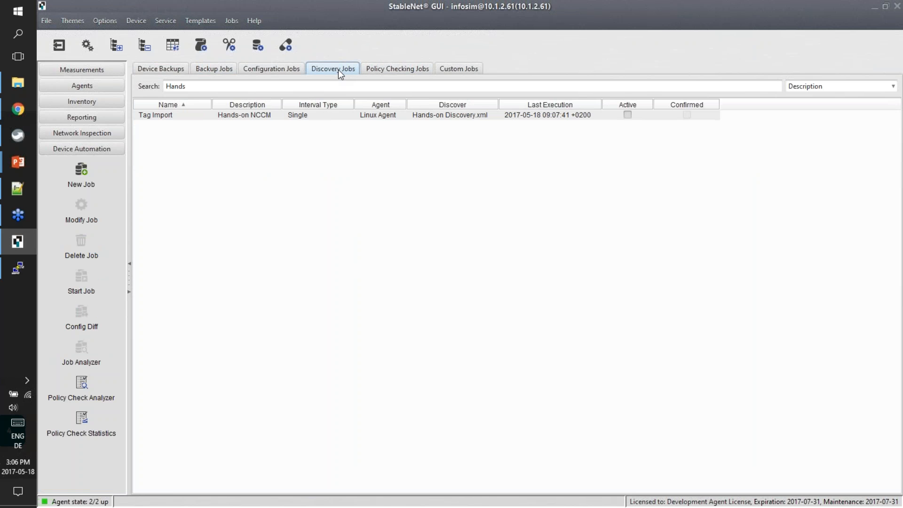
{"action": "left_click", "coordinate": [440, 115]}
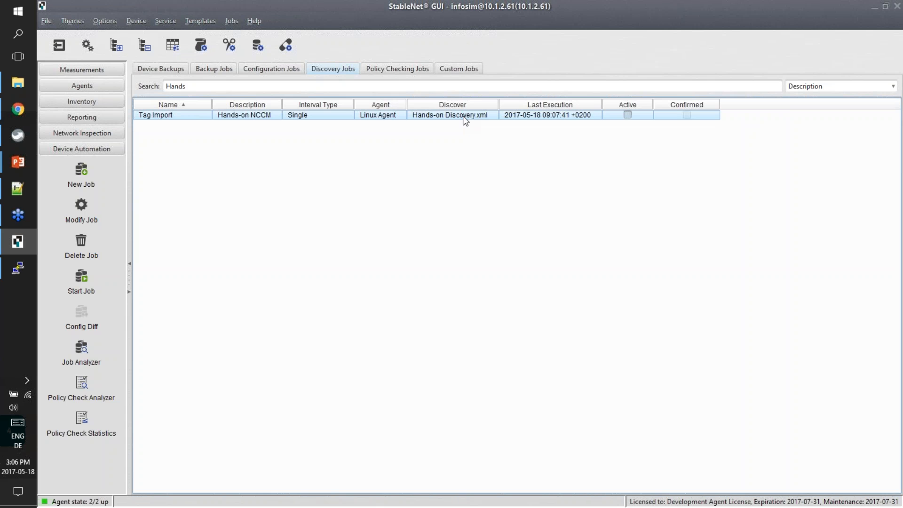
Switch to Notepad++ and examine the device IP, SNMP OID and tag category defined in Hands-on Discovery.xml
{"action": "key", "text": "alt+Tab"}
{"action": "key", "text": "alt+Tab"}
{"action": "key", "text": "alt+Tab"}
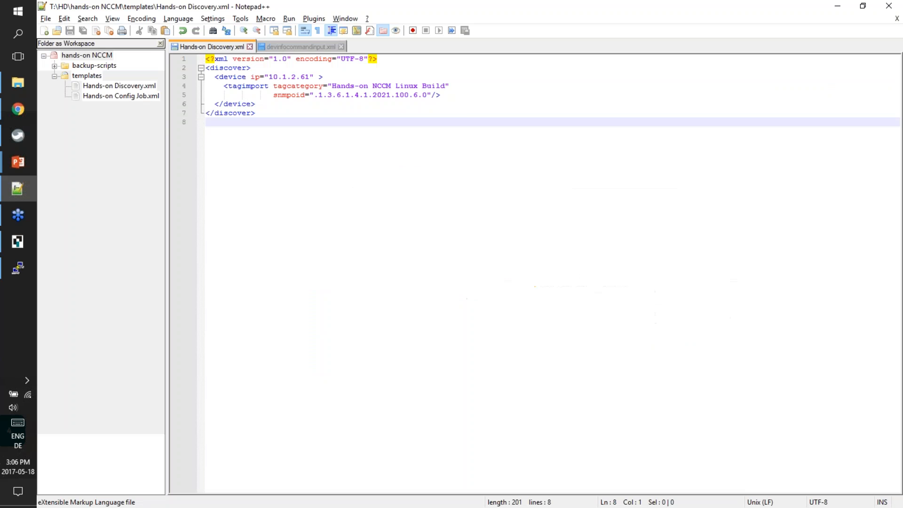
{"action": "left_click_drag", "start_coordinate": [492, 6], "coordinate": [476, 144]}
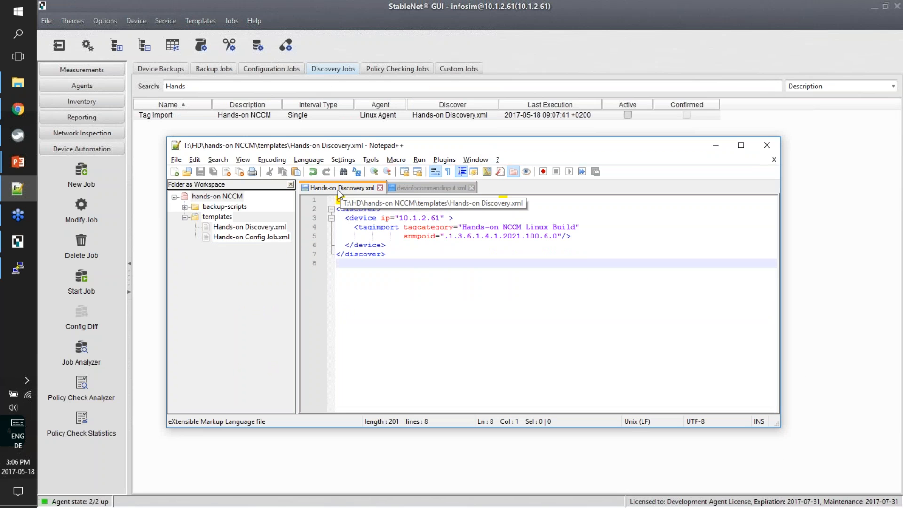
{"action": "left_click", "coordinate": [407, 209]}
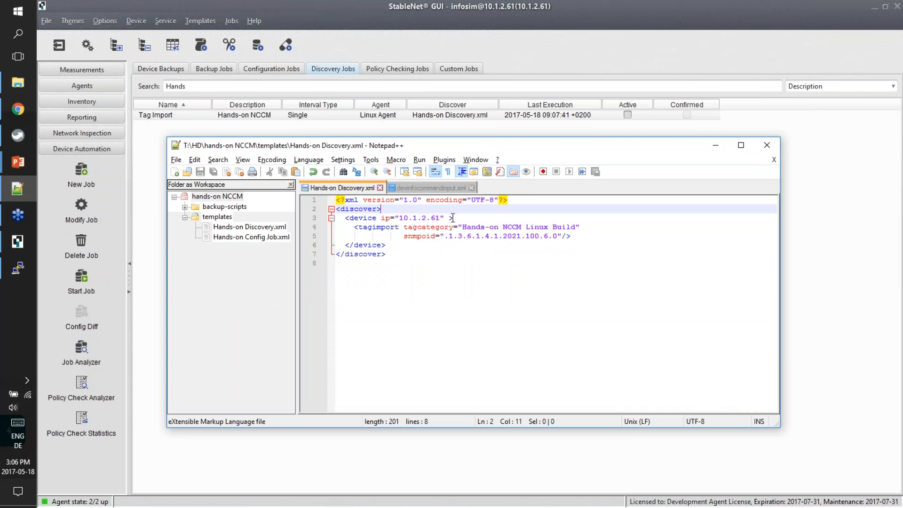
{"action": "left_click_drag", "start_coordinate": [454, 217], "coordinate": [344, 217]}
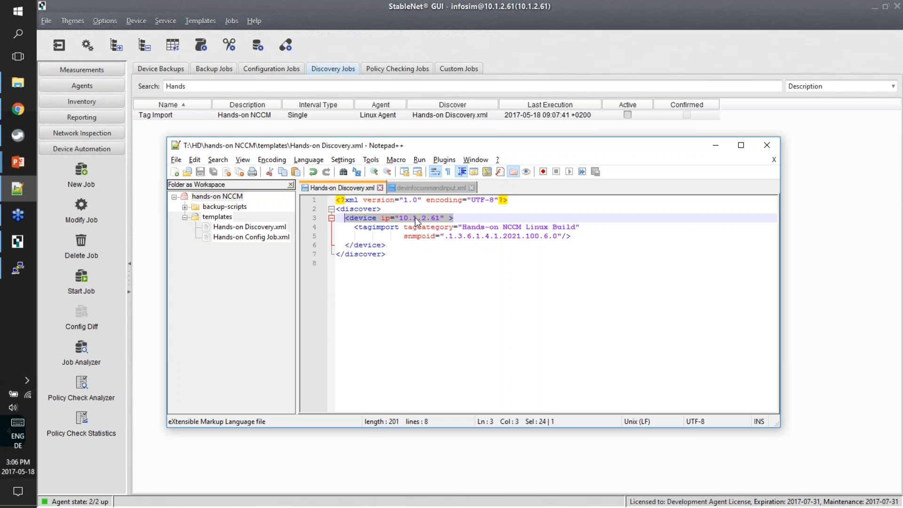
{"action": "left_click", "coordinate": [379, 227]}
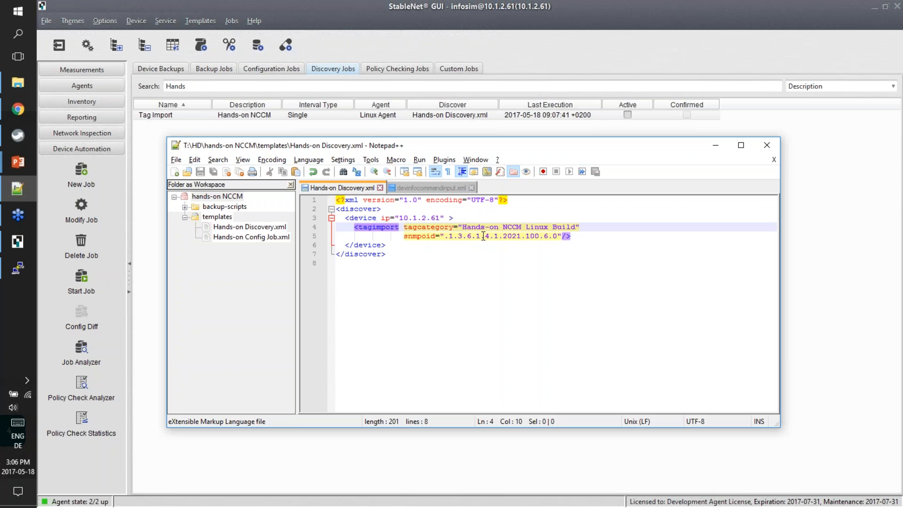
{"action": "left_click_drag", "start_coordinate": [445, 236], "coordinate": [559, 238]}
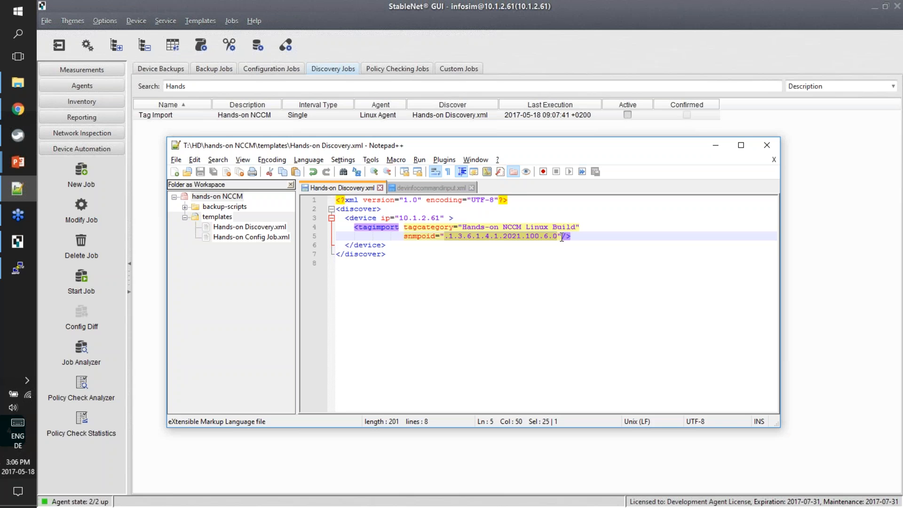
{"action": "left_click", "coordinate": [463, 227]}
{"action": "left_click_drag", "start_coordinate": [462, 226], "coordinate": [579, 227]}
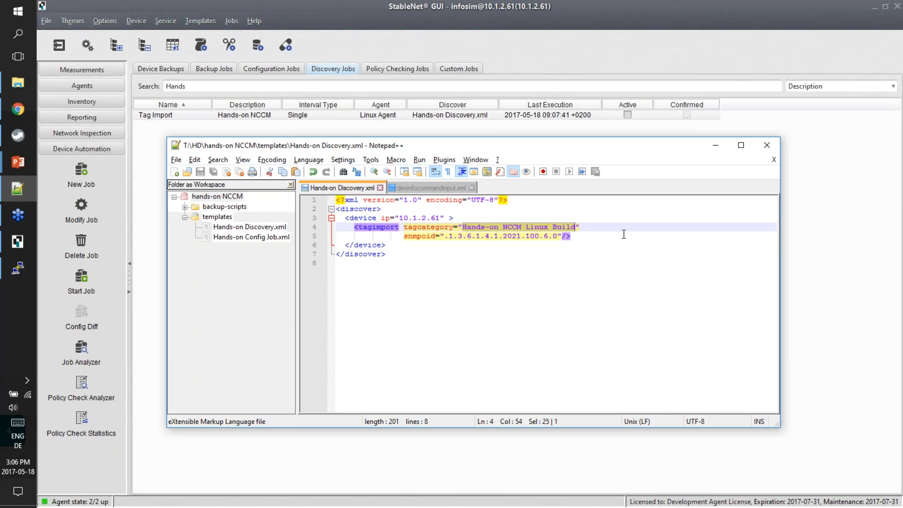
Return to StableNet and manually start the Tag Import discovery job
{"action": "left_click", "coordinate": [383, 130]}
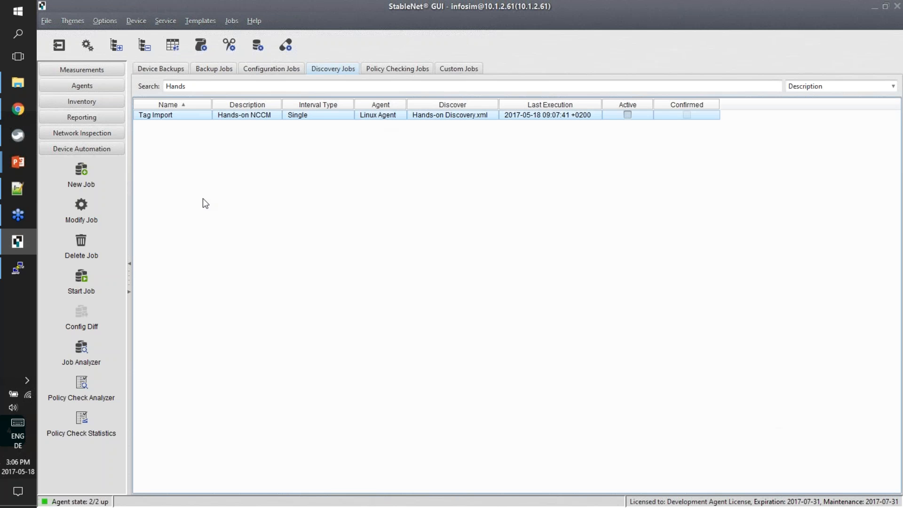
{"action": "left_click", "coordinate": [86, 280]}
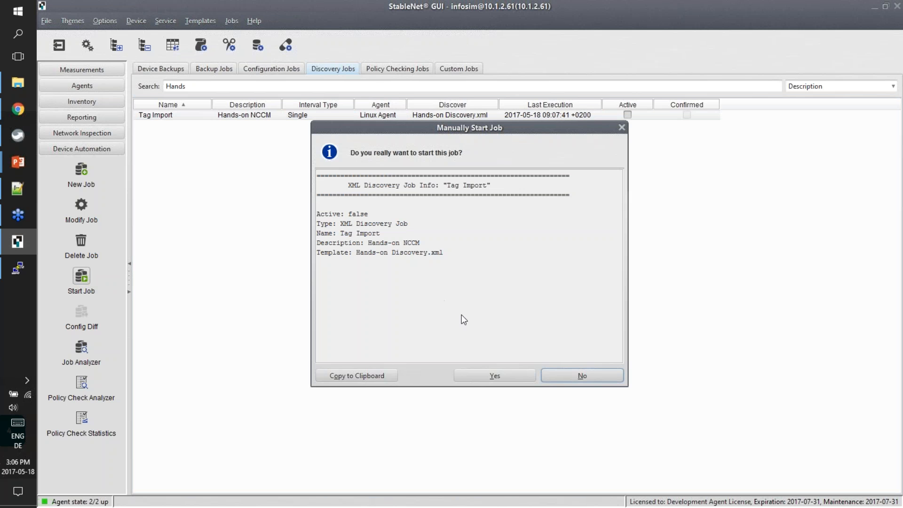
{"action": "left_click", "coordinate": [491, 376]}
{"action": "left_click", "coordinate": [467, 275]}
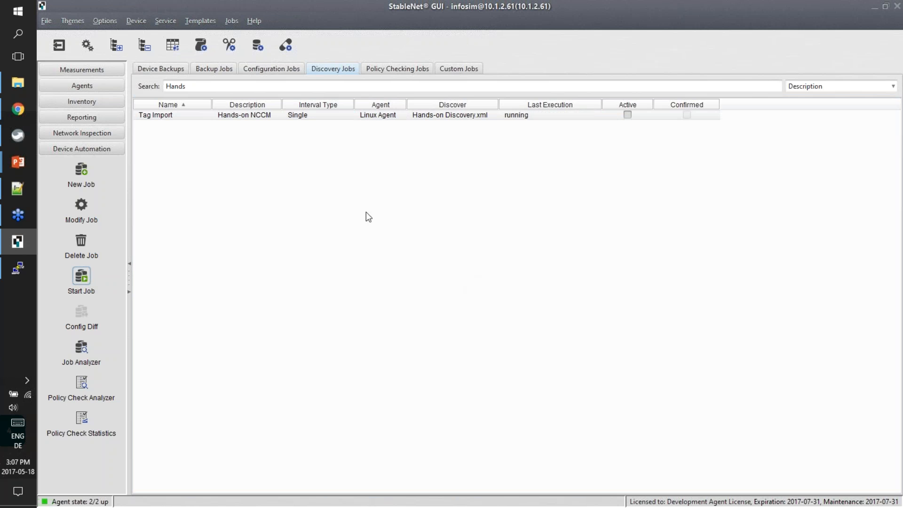
Review the name and description settings of the Tag Import job
{"action": "left_click", "coordinate": [304, 119]}
{"action": "left_click", "coordinate": [80, 204]}
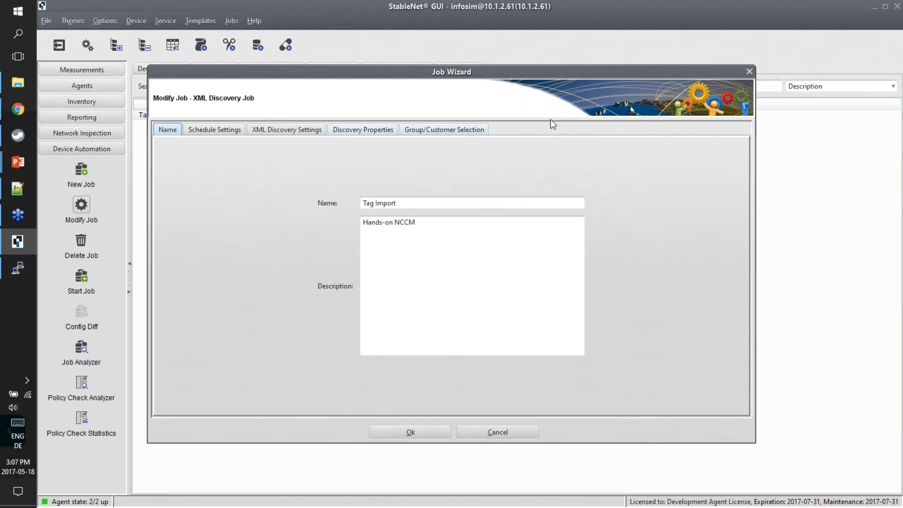
{"action": "left_click", "coordinate": [748, 72]}
{"action": "left_click", "coordinate": [361, 117]}
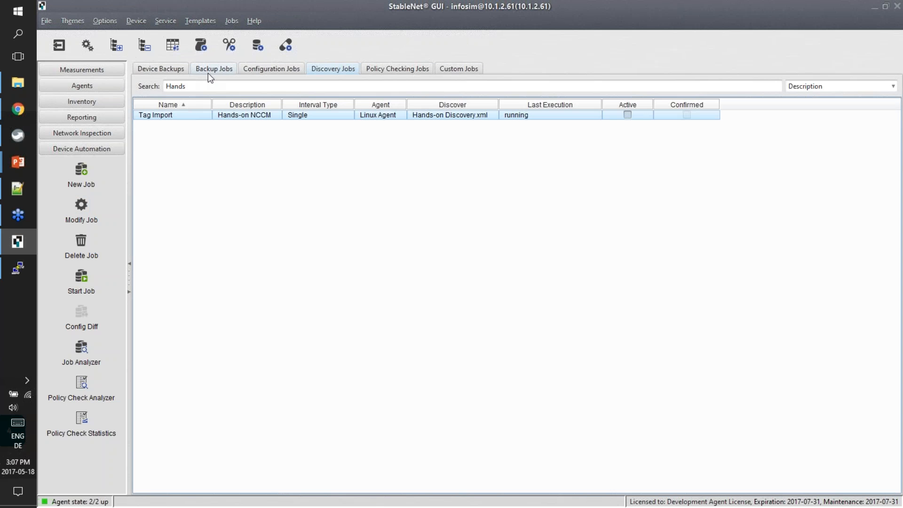
Dismiss the Tag Import job report and examine the Hands-on NCCM Linux Build tag in juturna.root.infosim.net's properties
{"action": "left_click", "coordinate": [119, 101]}
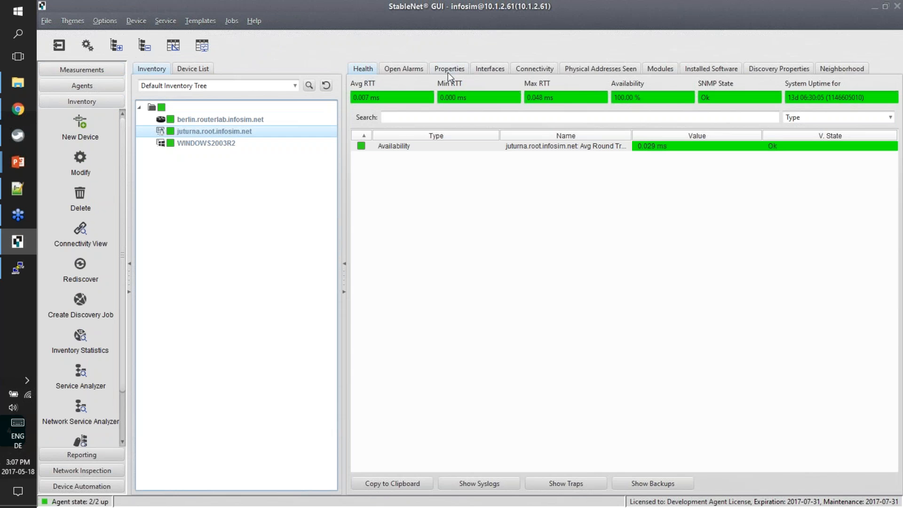
{"action": "left_click", "coordinate": [450, 71]}
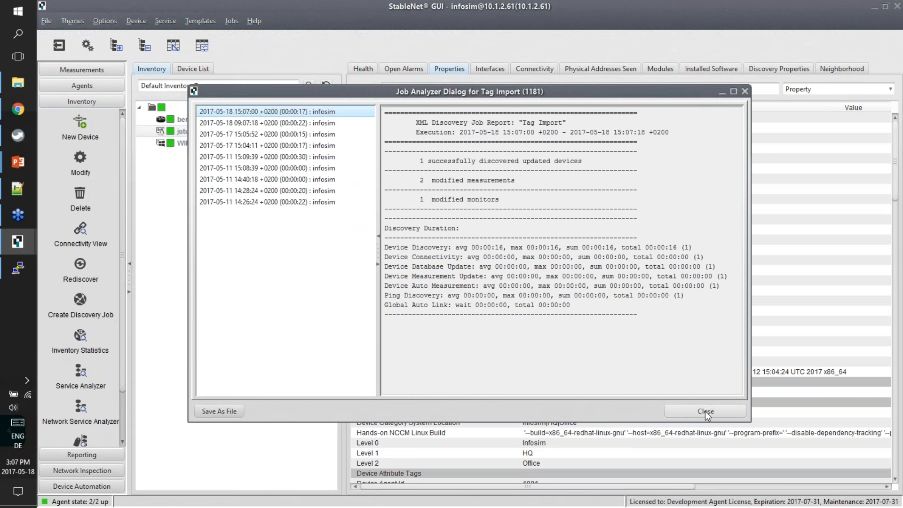
{"action": "left_click", "coordinate": [705, 411]}
{"action": "left_click", "coordinate": [602, 434]}
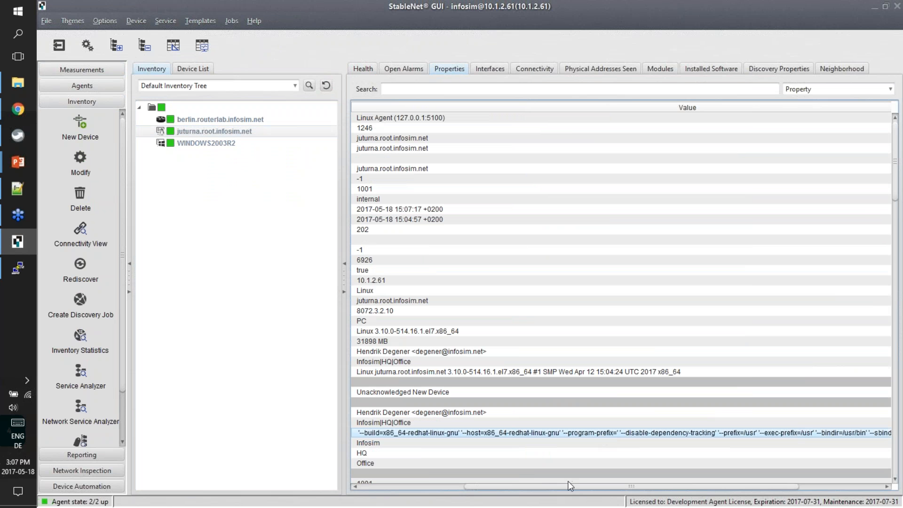
{"action": "left_click_drag", "start_coordinate": [569, 489], "coordinate": [454, 475]}
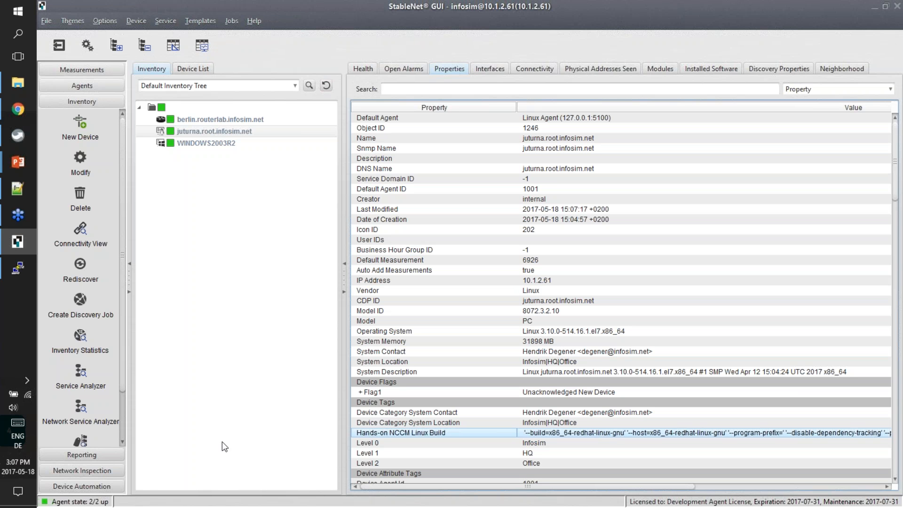
Open the Config Using Tags configuration job for modification and display its device selection
{"action": "left_click", "coordinate": [83, 488]}
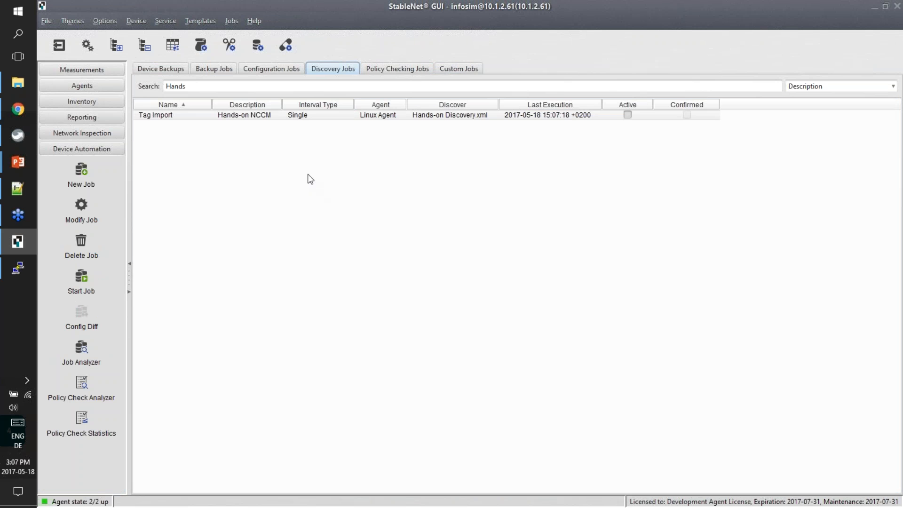
{"action": "left_click", "coordinate": [271, 68]}
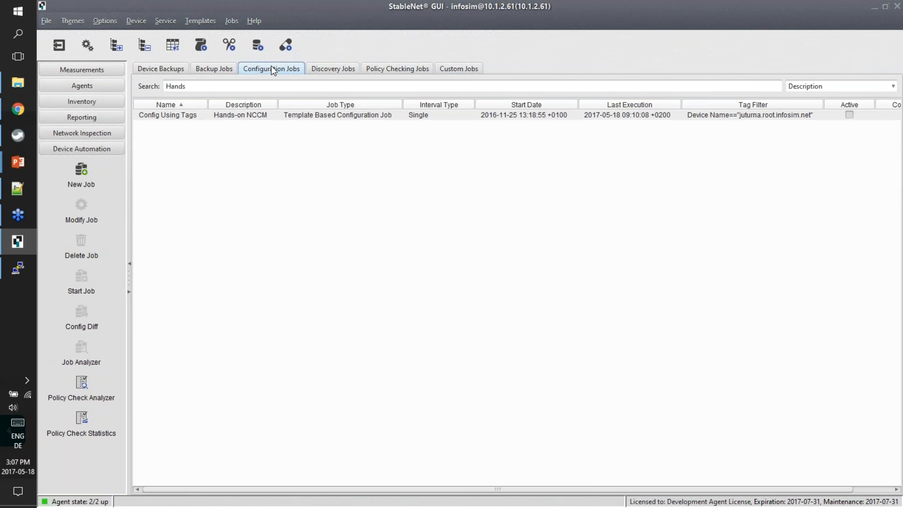
{"action": "left_click", "coordinate": [324, 120]}
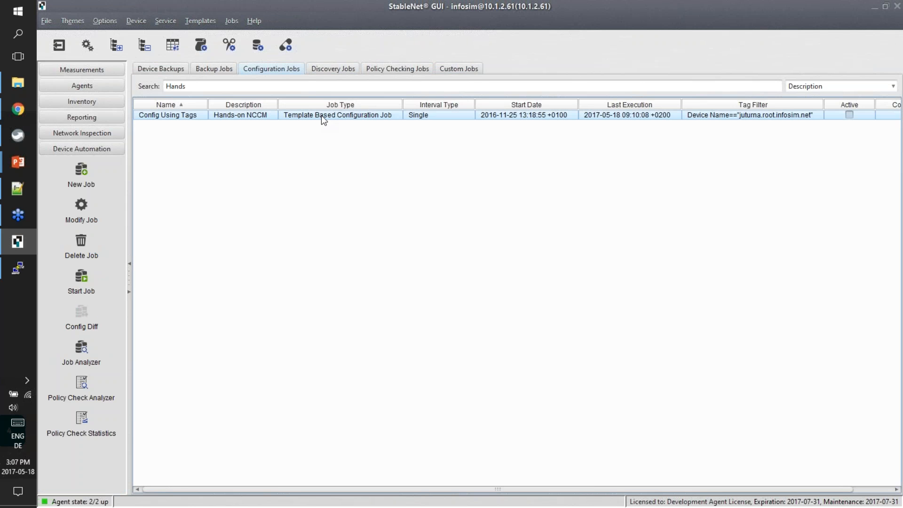
{"action": "double_click", "coordinate": [323, 117]}
{"action": "left_click", "coordinate": [325, 114]}
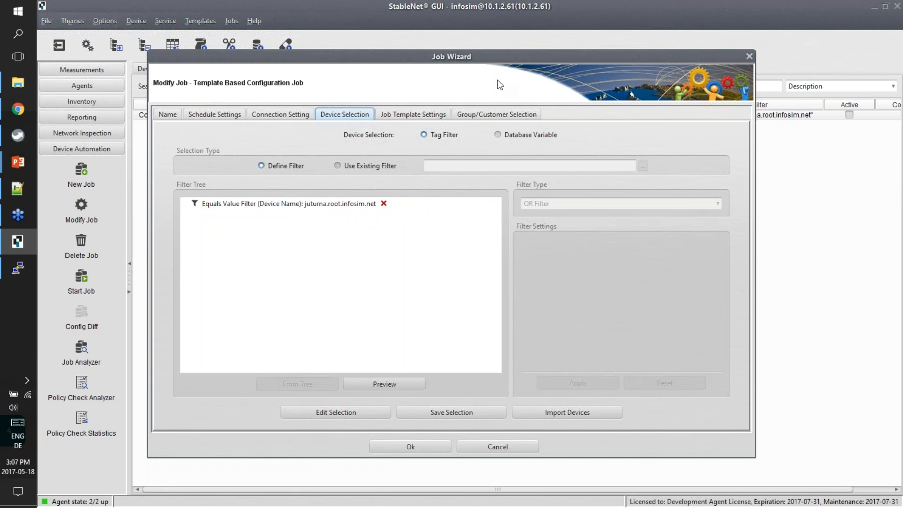
Inspect the job's Device Name filter settings and preview the devices it matches
{"action": "left_click", "coordinate": [281, 202]}
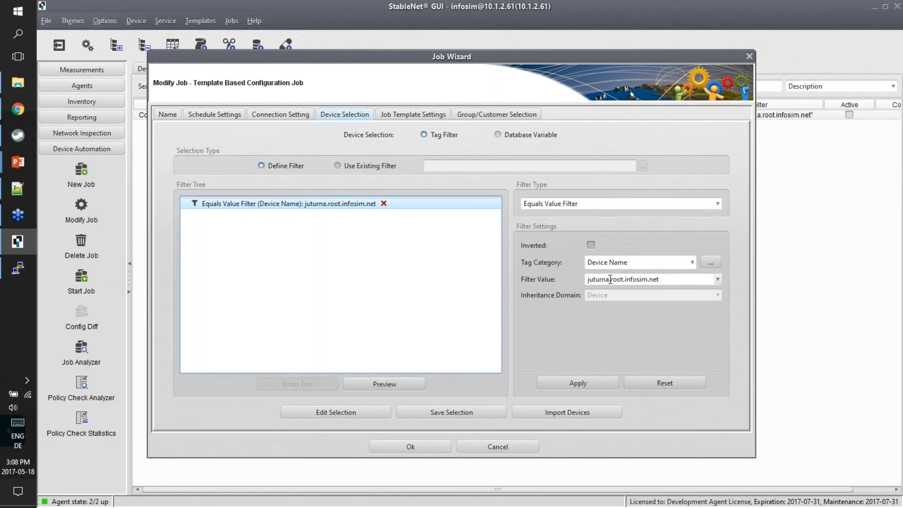
{"action": "left_click", "coordinate": [379, 384]}
{"action": "left_click", "coordinate": [455, 182]}
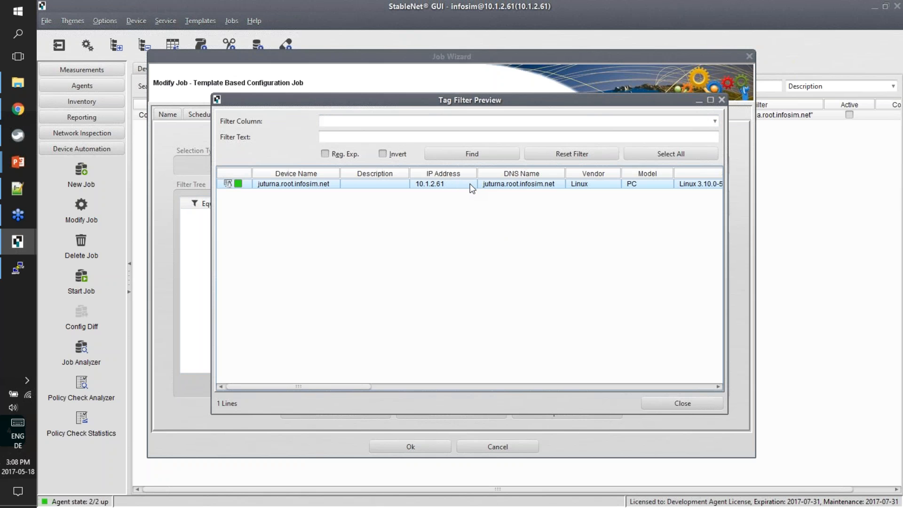
{"action": "key", "text": "Escape"}
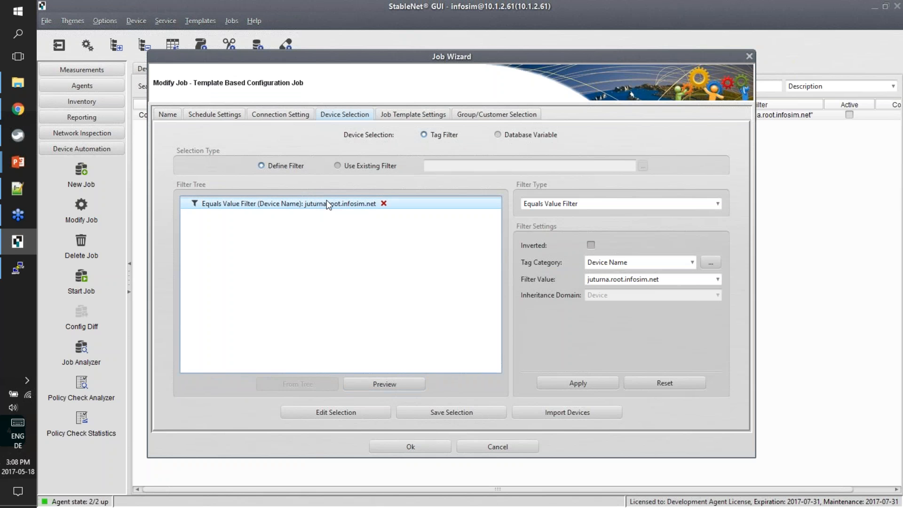
Remove the Device Name equals-value filter from the job's device selection
{"action": "left_click", "coordinate": [383, 203]}
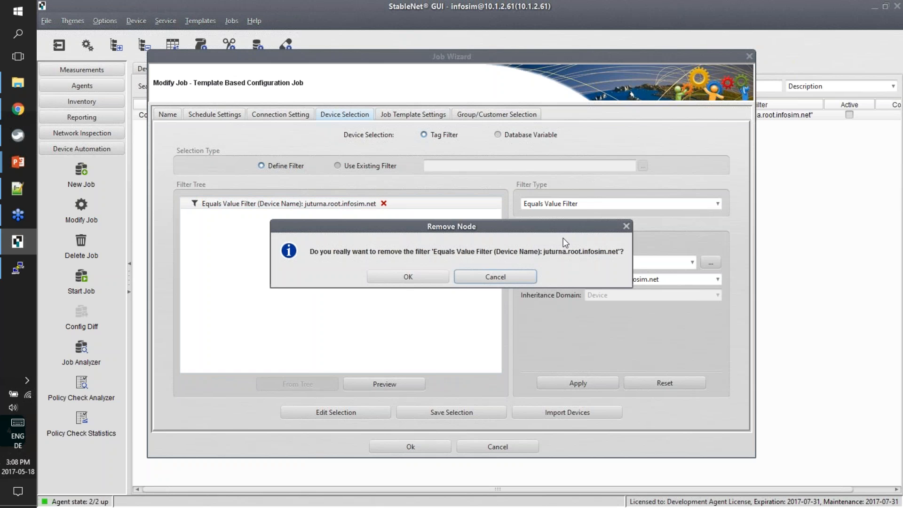
{"action": "left_click", "coordinate": [408, 276]}
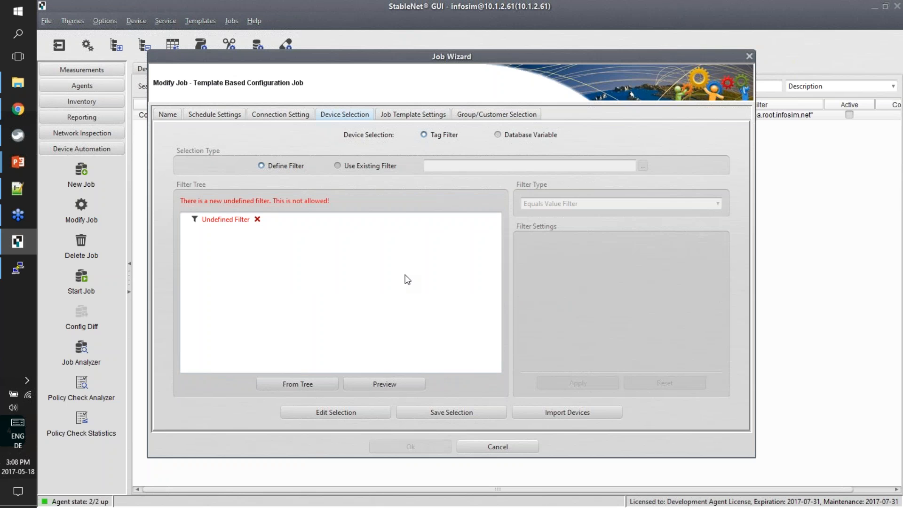
Replace the undefined filter with one for juturna.root.infosim.net, picked from Infosim > HQ > Office in the Default Inventory Tree
{"action": "left_click", "coordinate": [228, 220]}
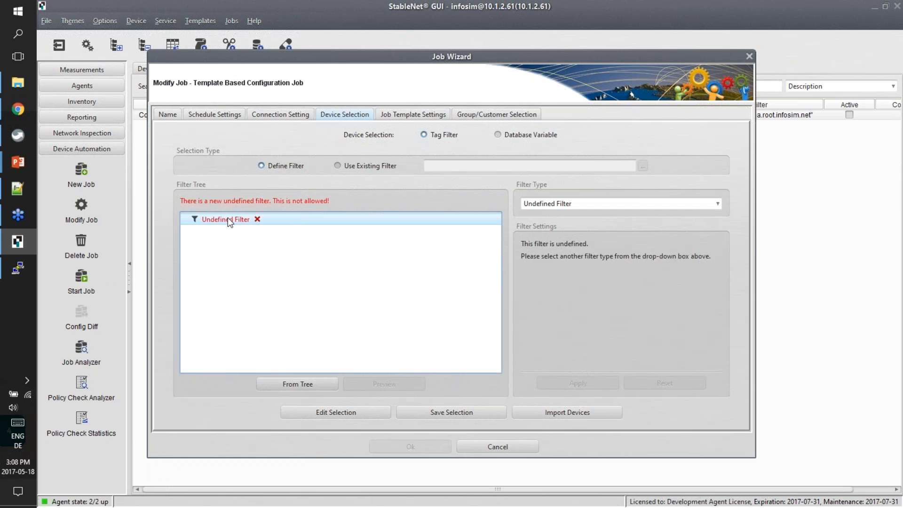
{"action": "left_click", "coordinate": [300, 384]}
{"action": "left_click", "coordinate": [246, 145]}
{"action": "left_click", "coordinate": [256, 158]}
{"action": "left_click", "coordinate": [265, 169]}
{"action": "left_click", "coordinate": [295, 181]}
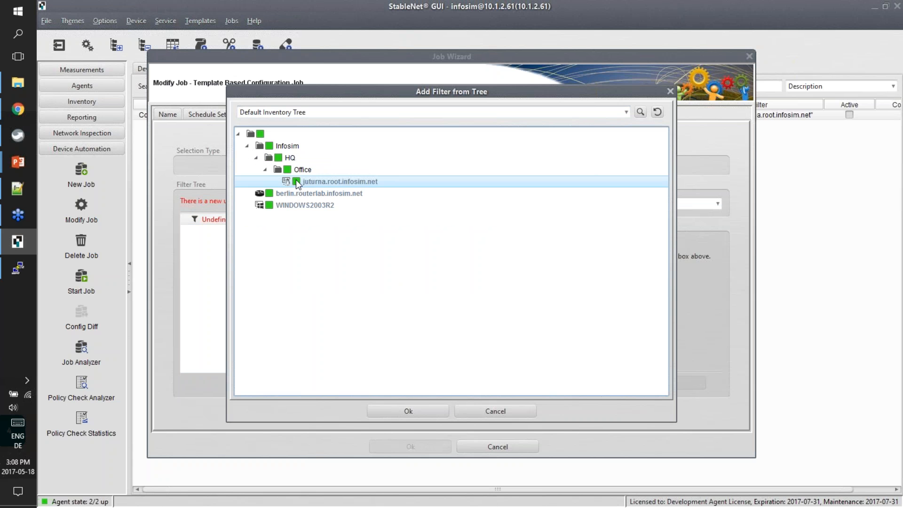
{"action": "left_click", "coordinate": [398, 409]}
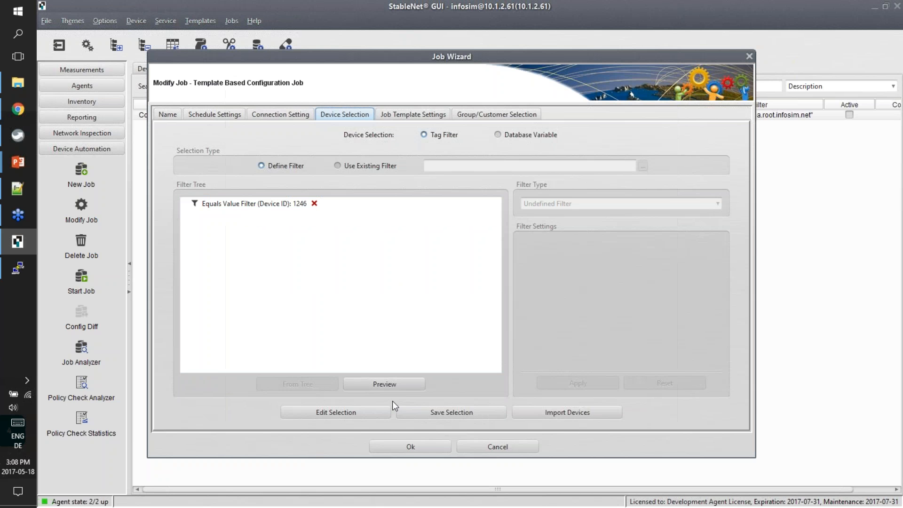
Inspect the new Device ID filter's settings and preview the devices it matches
{"action": "left_click", "coordinate": [286, 205]}
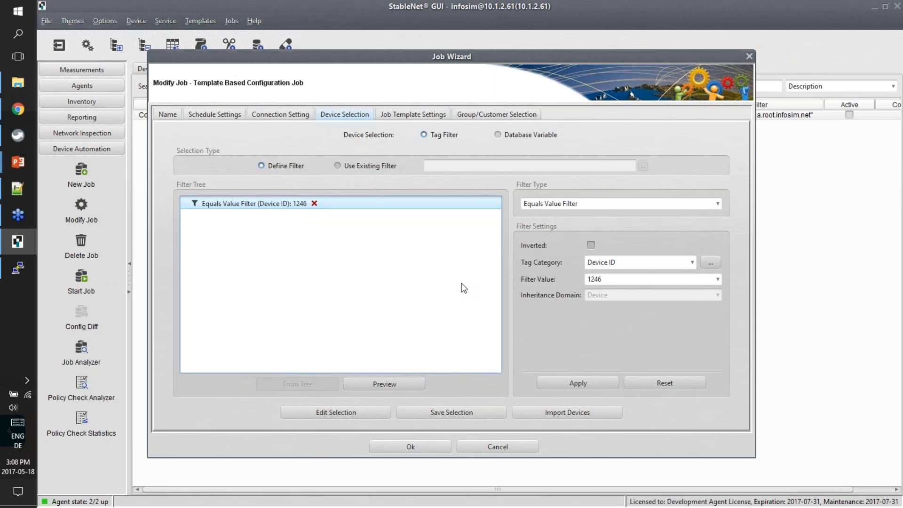
{"action": "left_click", "coordinate": [394, 382]}
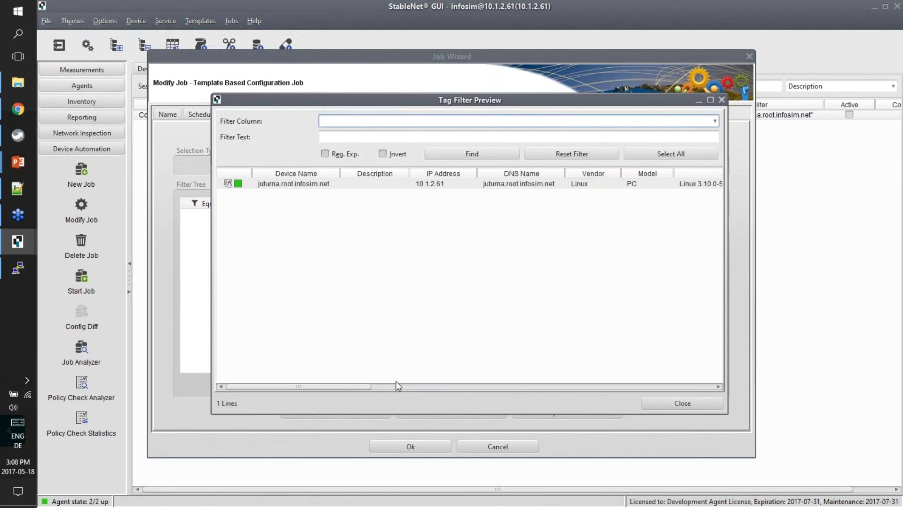
{"action": "key", "text": "Escape"}
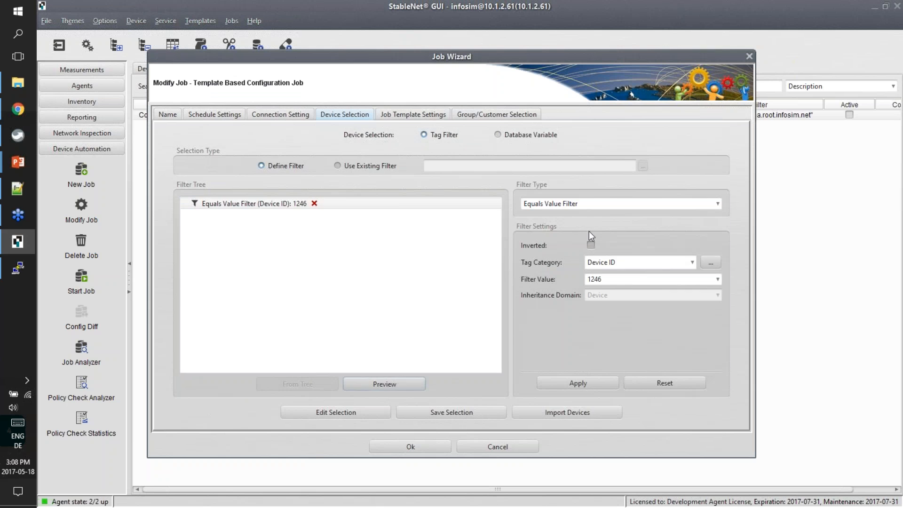
Open the job's Hands-on NCCM template for modification and examine the foreach loop's tag reference and separator
{"action": "left_click", "coordinate": [394, 115]}
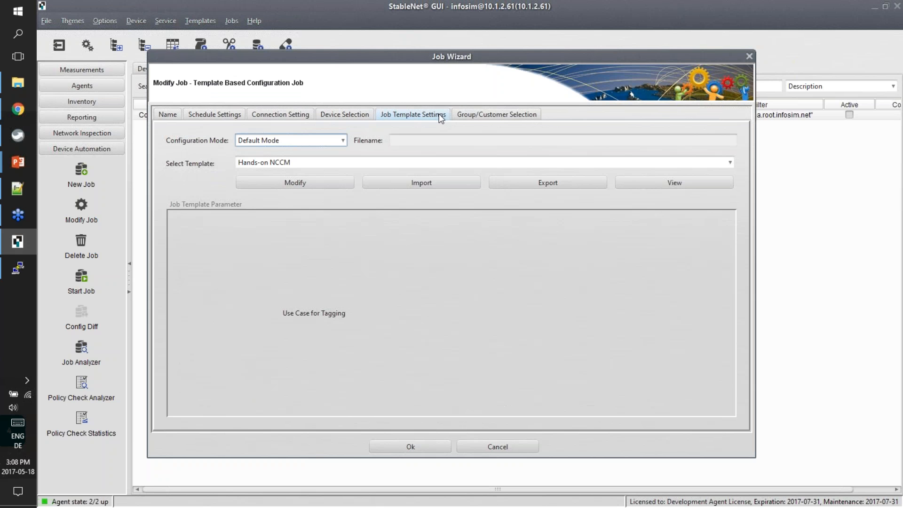
{"action": "left_click", "coordinate": [296, 183]}
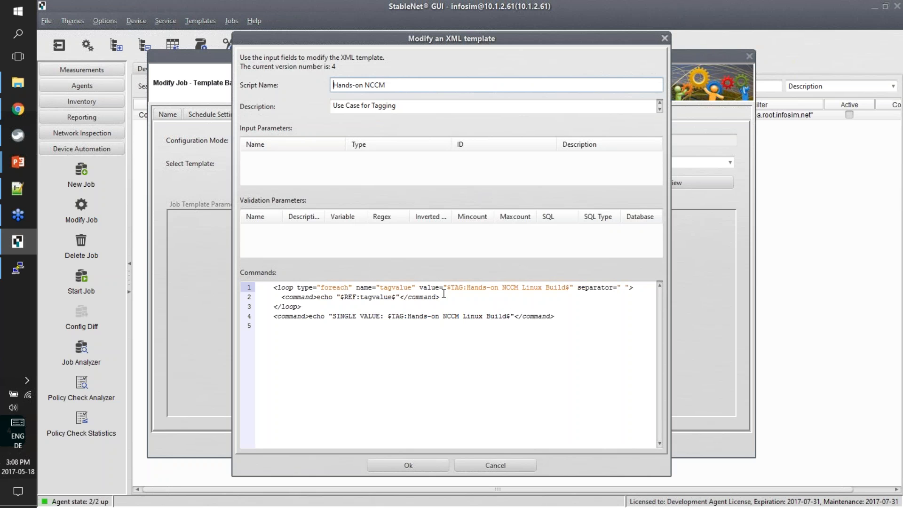
{"action": "left_click_drag", "start_coordinate": [446, 287], "coordinate": [467, 287]}
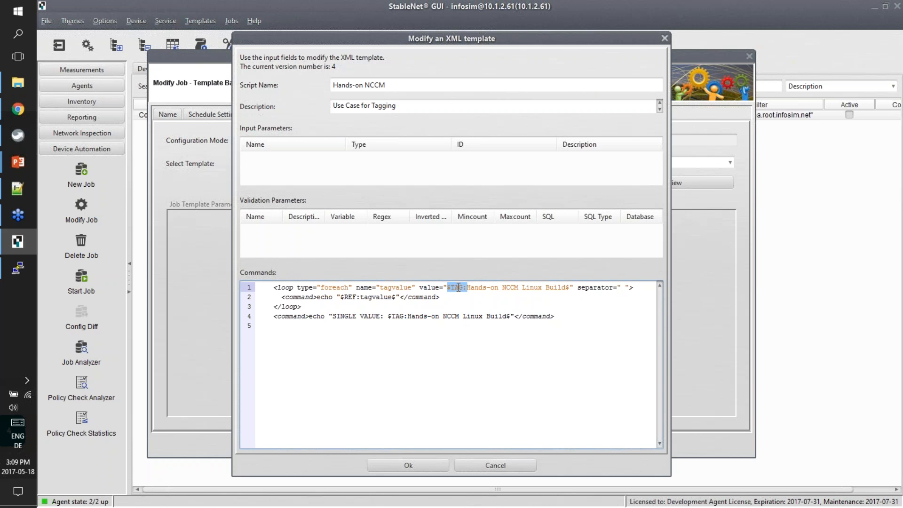
{"action": "left_click", "coordinate": [459, 287]}
{"action": "left_click_drag", "start_coordinate": [448, 287], "coordinate": [571, 287]}
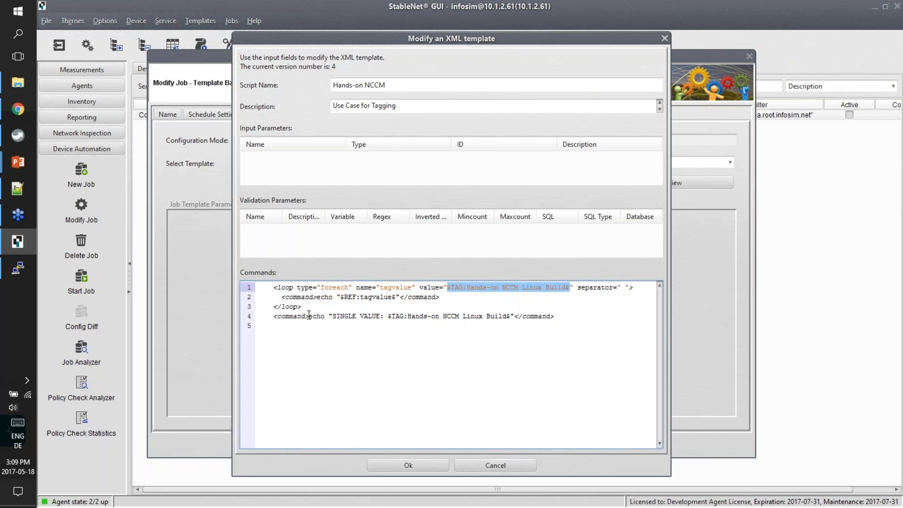
{"action": "left_click", "coordinate": [274, 287]}
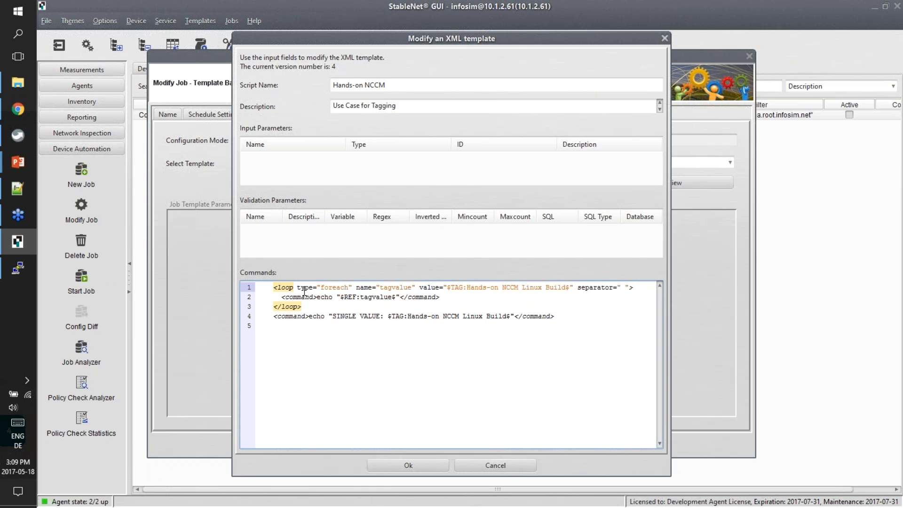
{"action": "left_click", "coordinate": [623, 287]}
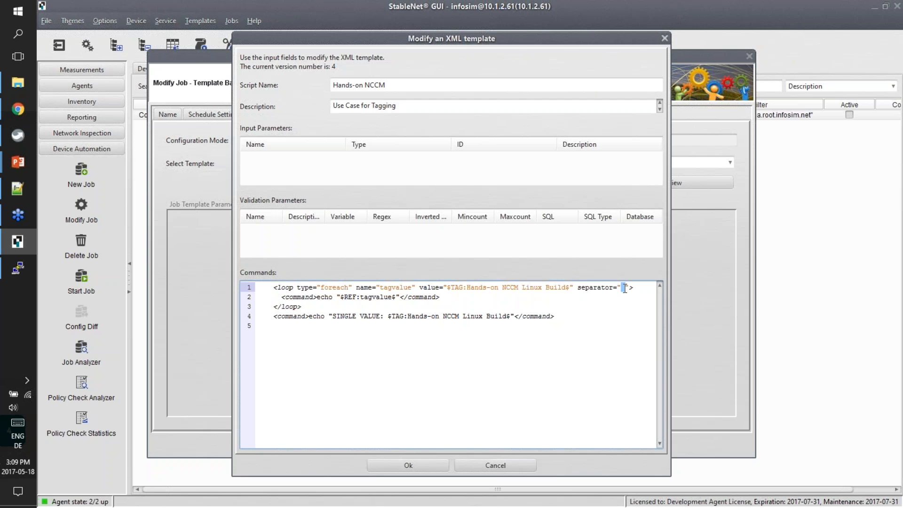
Examine how the template's echo commands use the tagvalue variable and the Hands-on NCCM Linux Build tag, and close the template
{"action": "left_click", "coordinate": [401, 287]}
{"action": "double_click", "coordinate": [398, 288]}
{"action": "left_click_drag", "start_coordinate": [340, 297], "coordinate": [398, 298]}
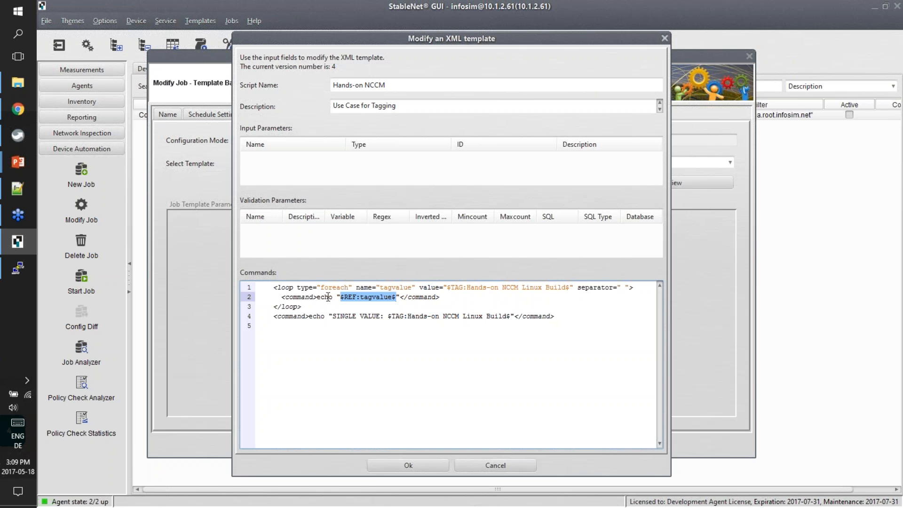
{"action": "left_click_drag", "start_coordinate": [317, 297], "coordinate": [400, 298]}
{"action": "left_click_drag", "start_coordinate": [386, 317], "coordinate": [515, 320]}
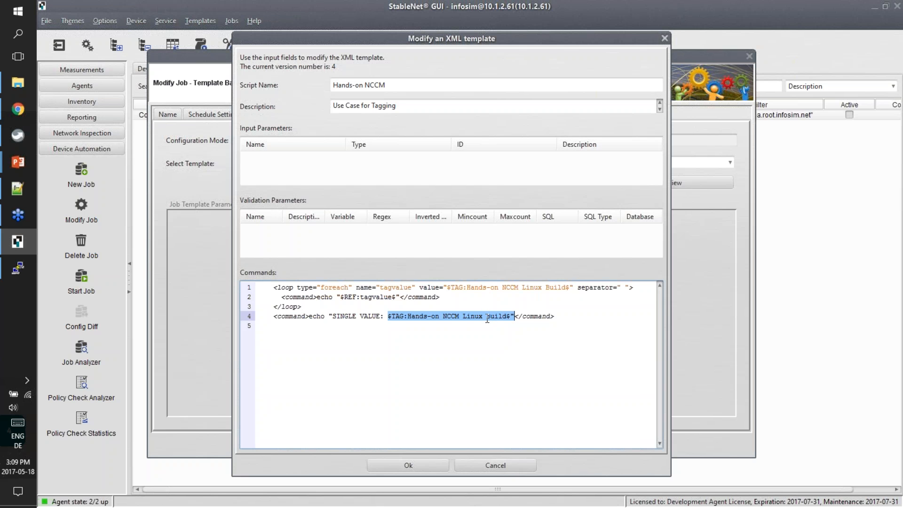
{"action": "left_click", "coordinate": [408, 465]}
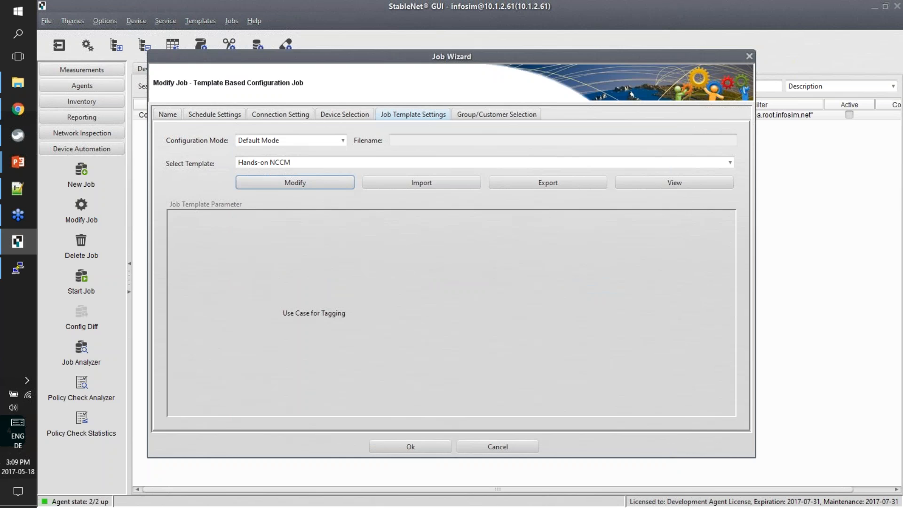
Confirm the job modification and manually start the Config Using Tags job
{"action": "left_click", "coordinate": [409, 443]}
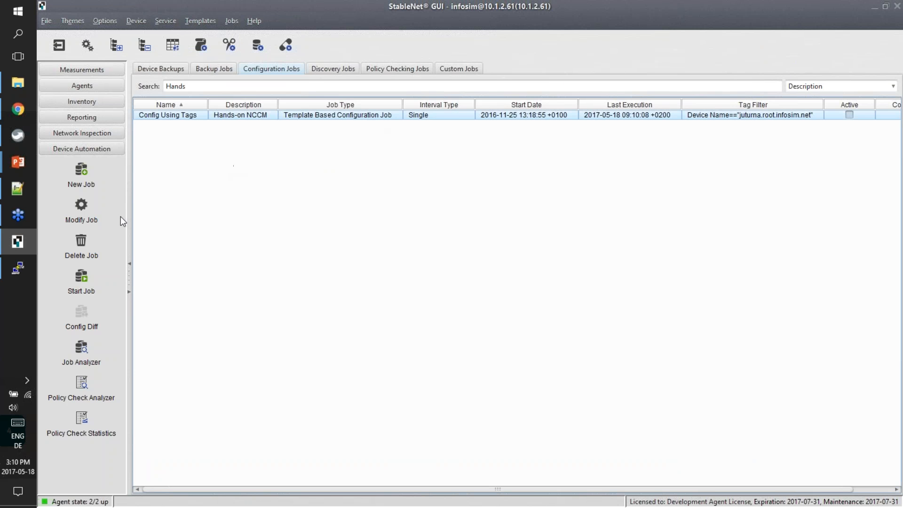
{"action": "left_click", "coordinate": [84, 280]}
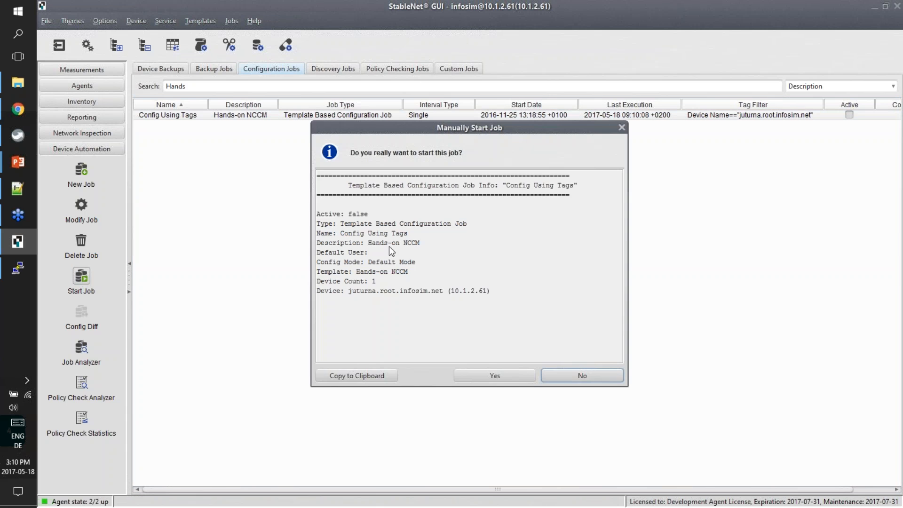
{"action": "left_click", "coordinate": [498, 376]}
{"action": "left_click", "coordinate": [467, 277]}
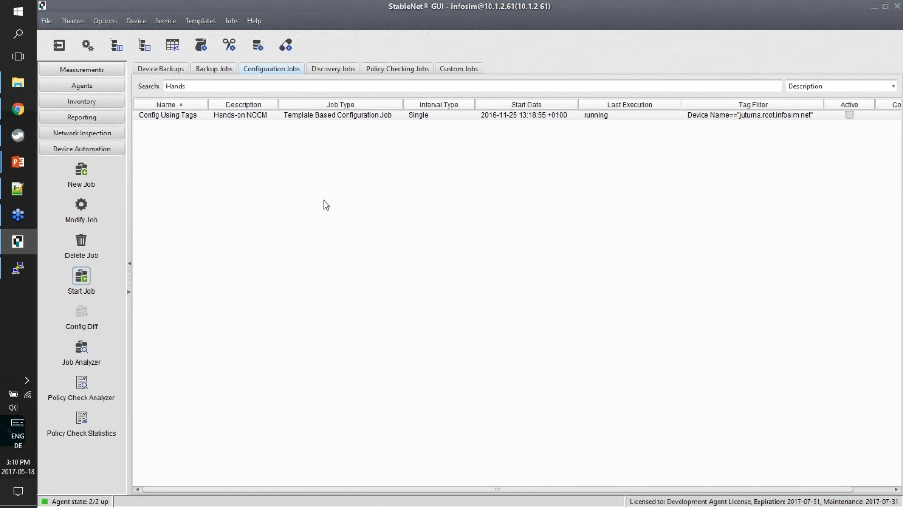
Open the latest Config Using Tags run in the Job Analyzer and display the detailed result for juturna.root.infosim.net
{"action": "left_click", "coordinate": [397, 117]}
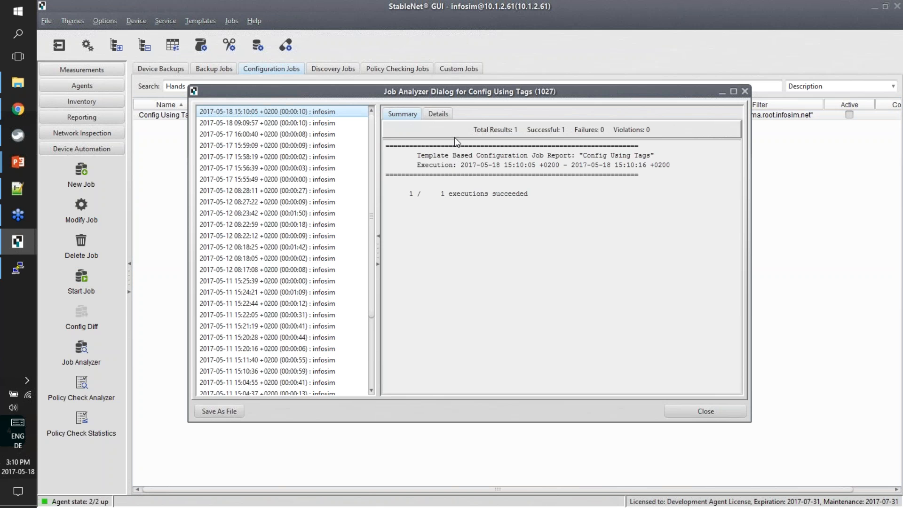
{"action": "left_click", "coordinate": [437, 113]}
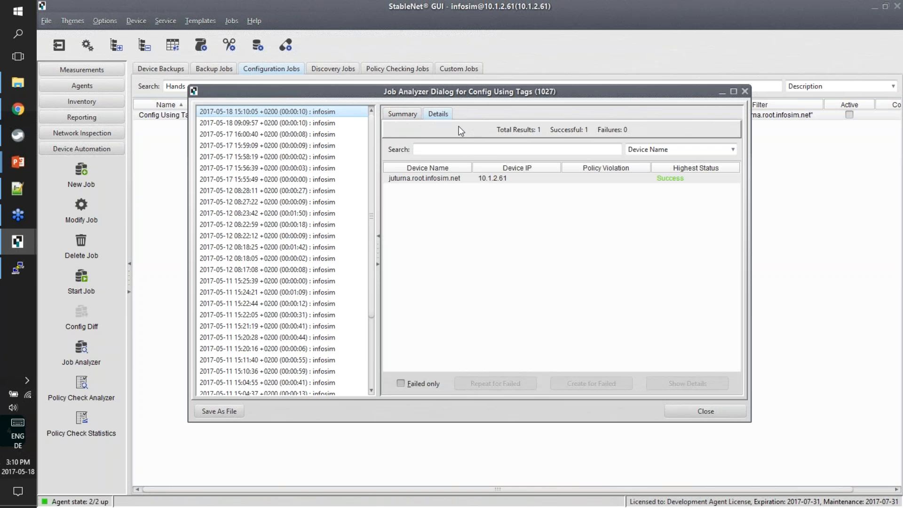
{"action": "double_click", "coordinate": [490, 182]}
Compare the looped tag values with the SINGLE VALUE output in the job result, and close the result and analyzer
{"action": "left_click_drag", "start_coordinate": [714, 153], "coordinate": [715, 194]}
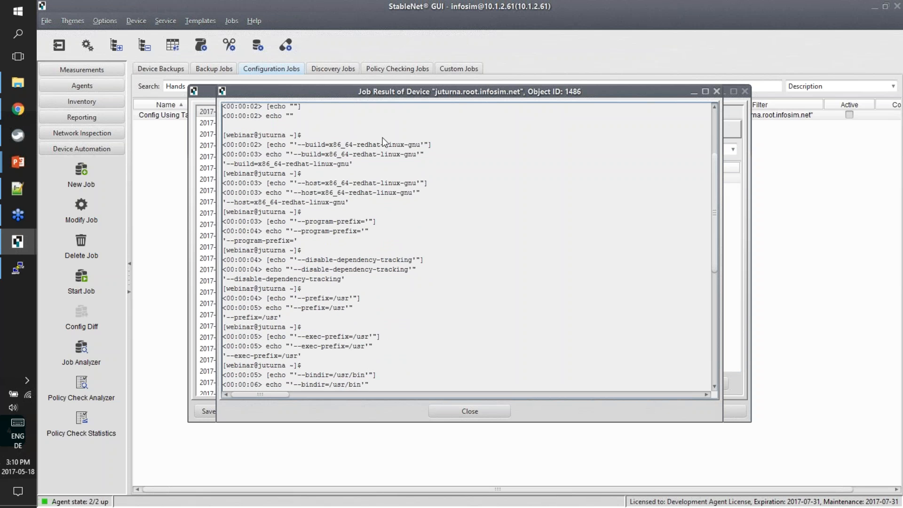
{"action": "left_click_drag", "start_coordinate": [716, 177], "coordinate": [706, 351]}
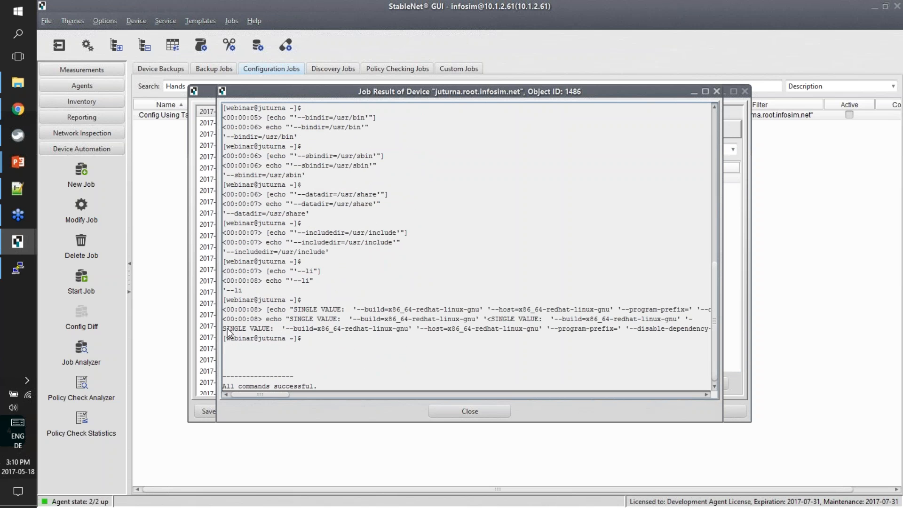
{"action": "left_click_drag", "start_coordinate": [223, 328], "coordinate": [387, 335]}
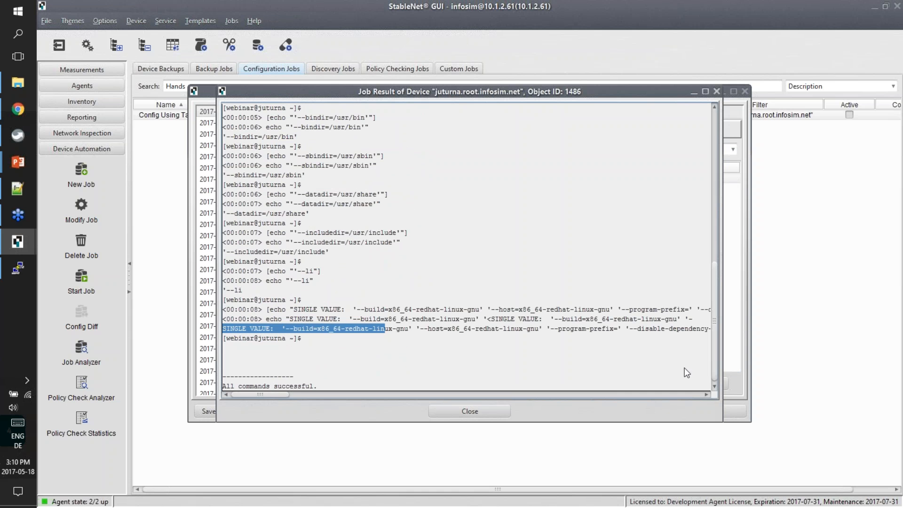
{"action": "left_click", "coordinate": [415, 333]}
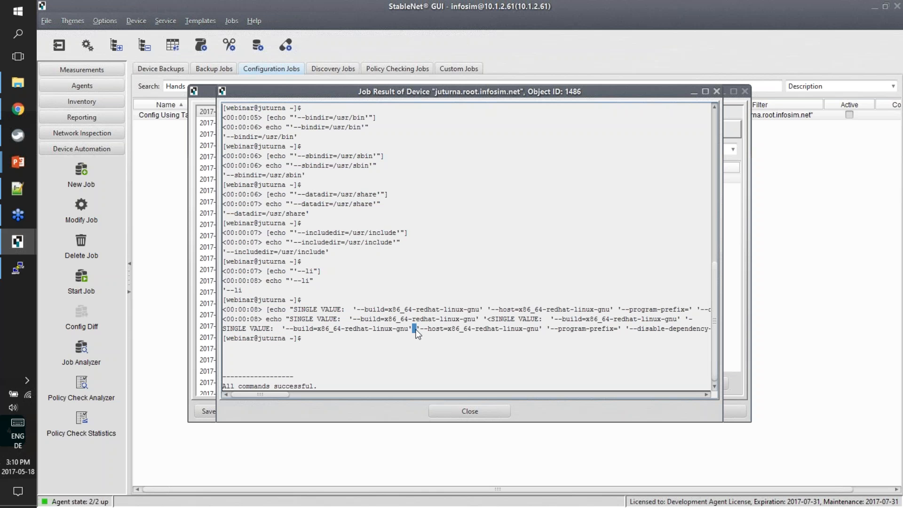
{"action": "left_click_drag", "start_coordinate": [711, 365], "coordinate": [714, 231]}
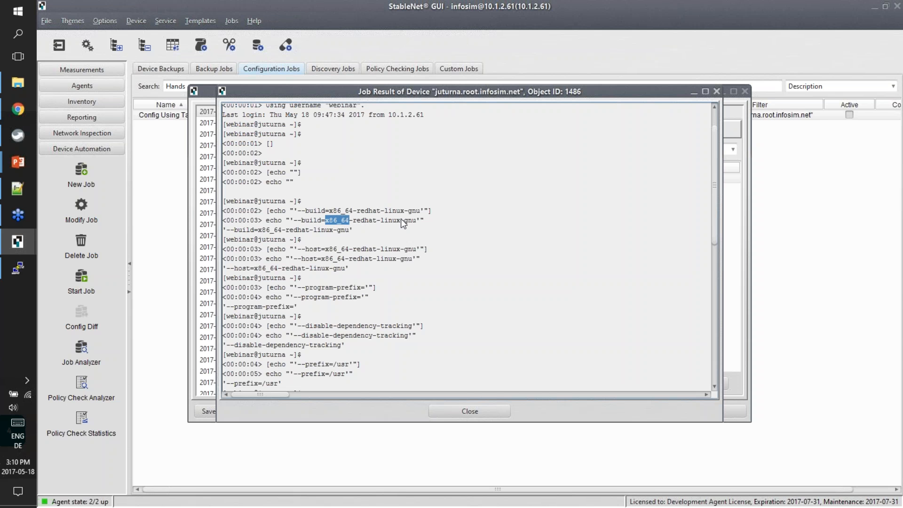
{"action": "left_click", "coordinate": [425, 219]}
{"action": "key", "text": "Escape"}
{"action": "key", "text": "Escape"}
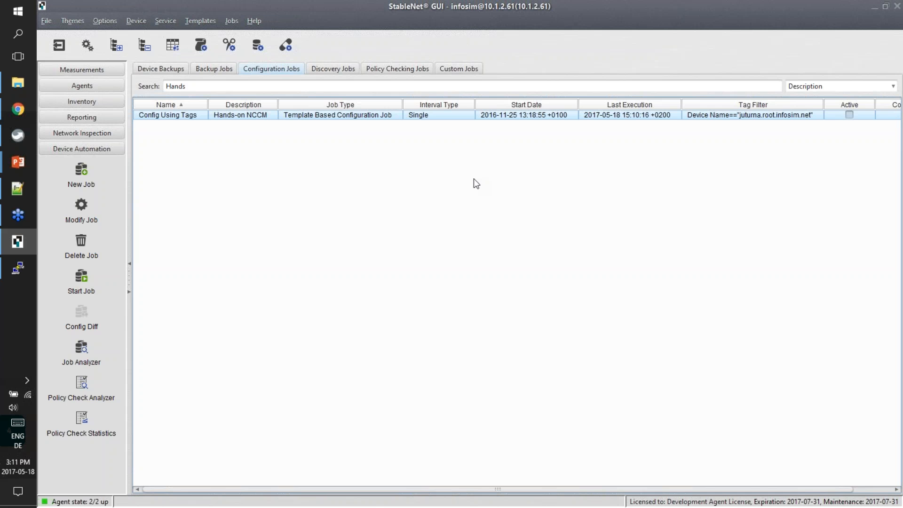
{"action": "key", "text": "alt+Tab"}
{"action": "key", "text": "alt+Tab"}
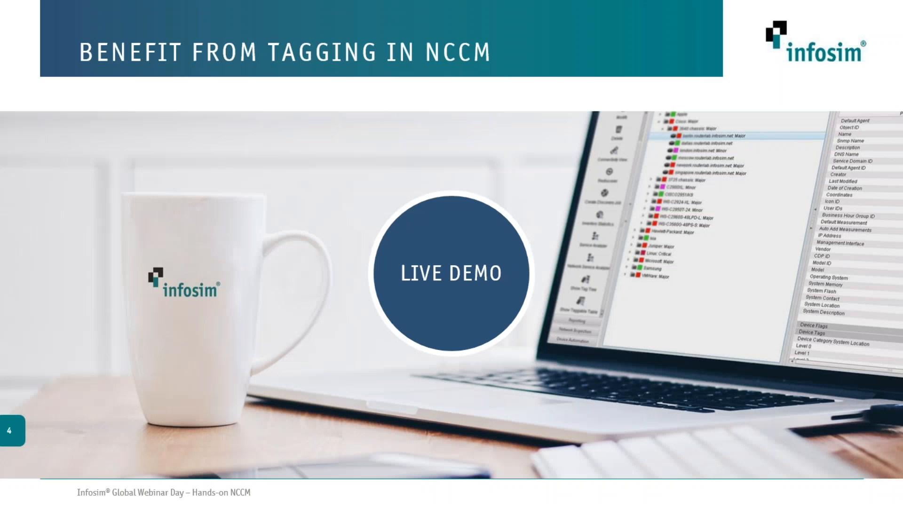
{"action": "key", "text": "Right"}
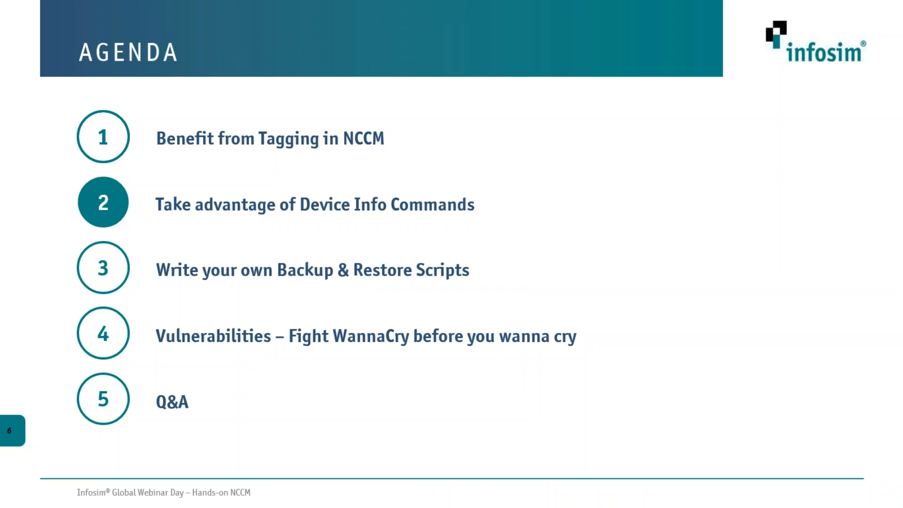
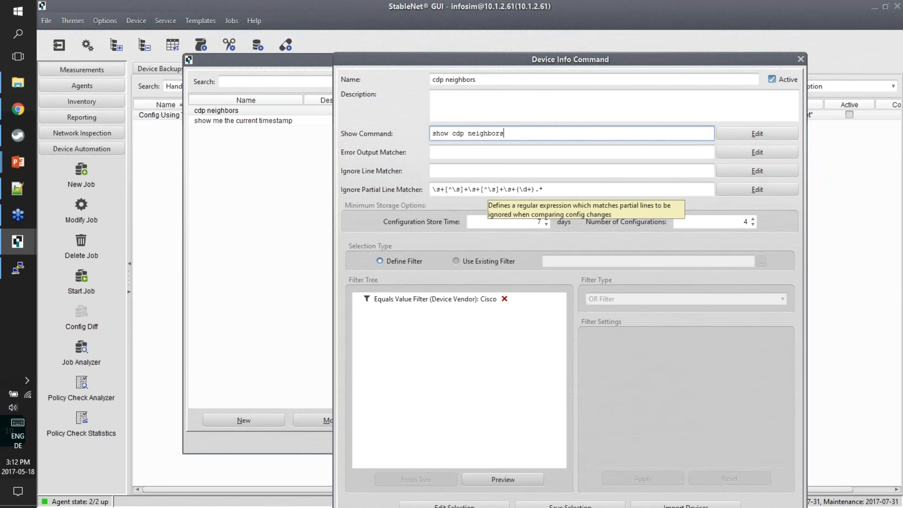
Examine the cdp neighbors device info command's Device Vendor filter and show command, and close the device info command dialogs
{"action": "left_click", "coordinate": [468, 298]}
{"action": "left_click", "coordinate": [556, 136]}
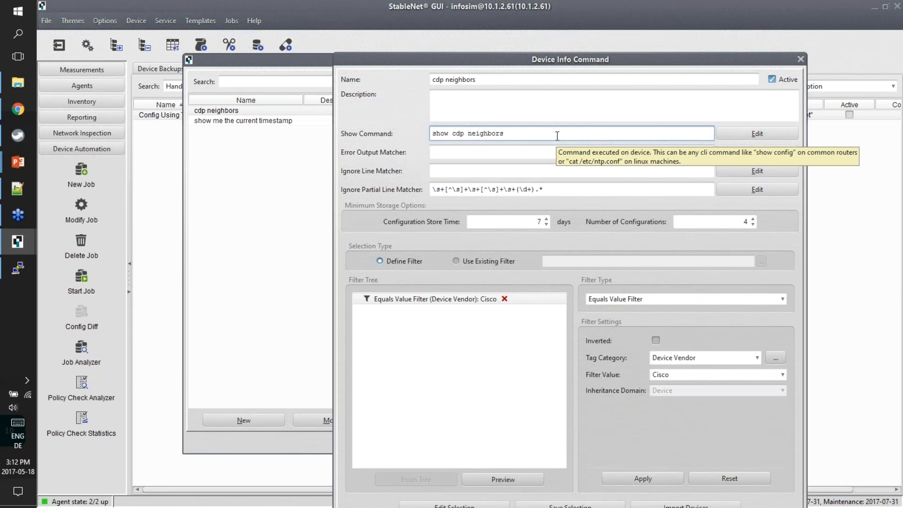
{"action": "left_click", "coordinate": [476, 301]}
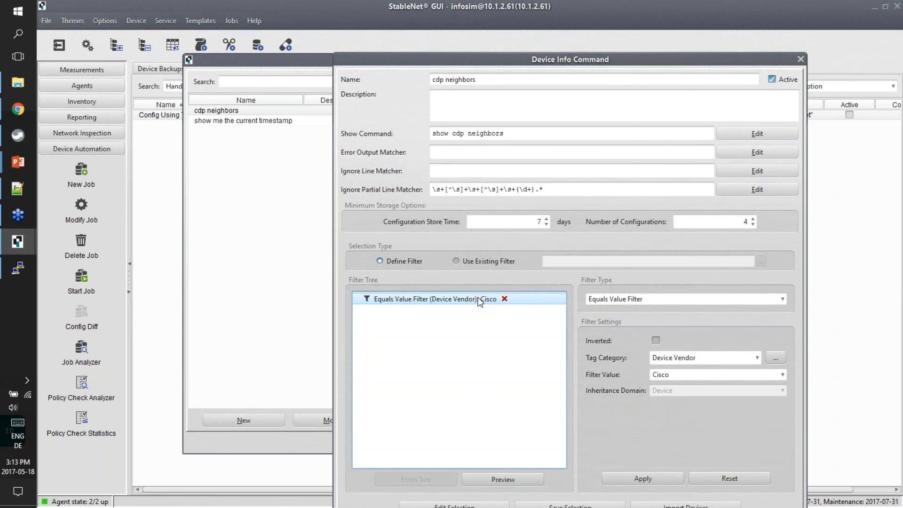
{"action": "left_click", "coordinate": [470, 104]}
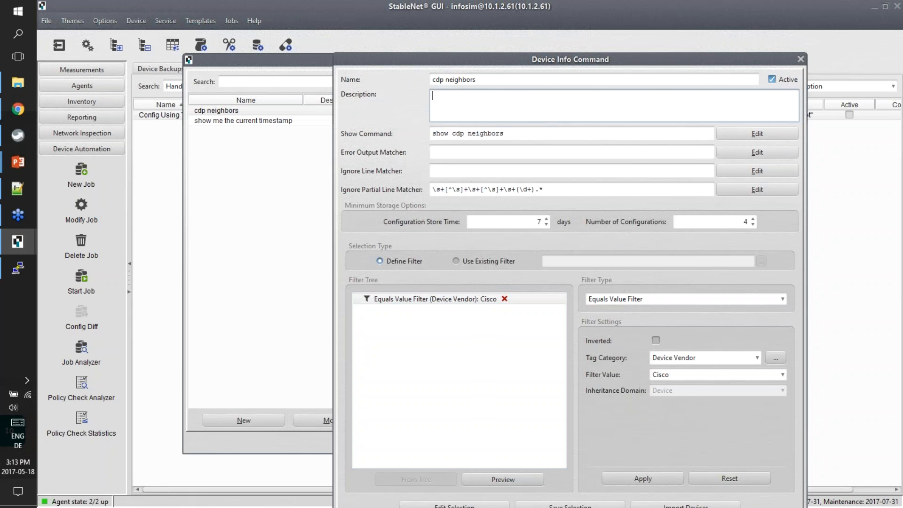
{"action": "key", "text": "alt+F4"}
{"action": "key", "text": "alt+F4"}
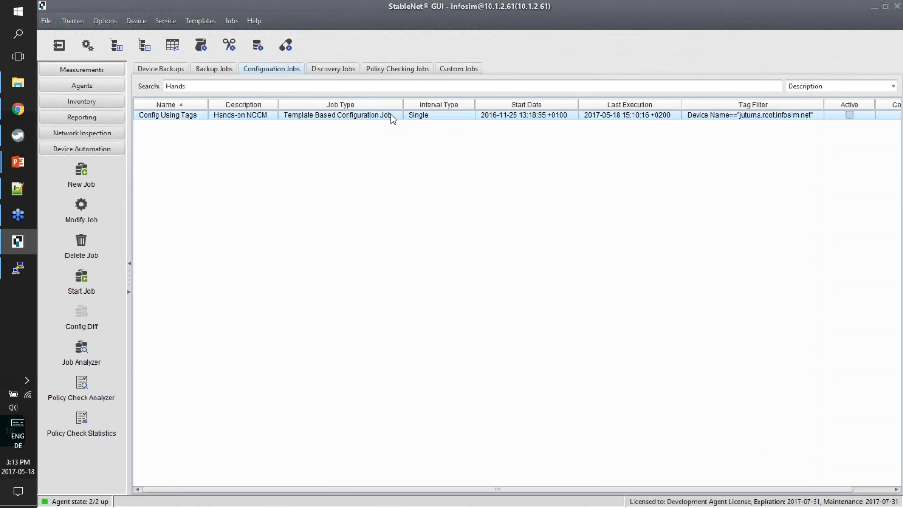
Preview which device the Backup Job for Berlin selects, and close the preview and the job without changes
{"action": "left_click", "coordinate": [229, 69]}
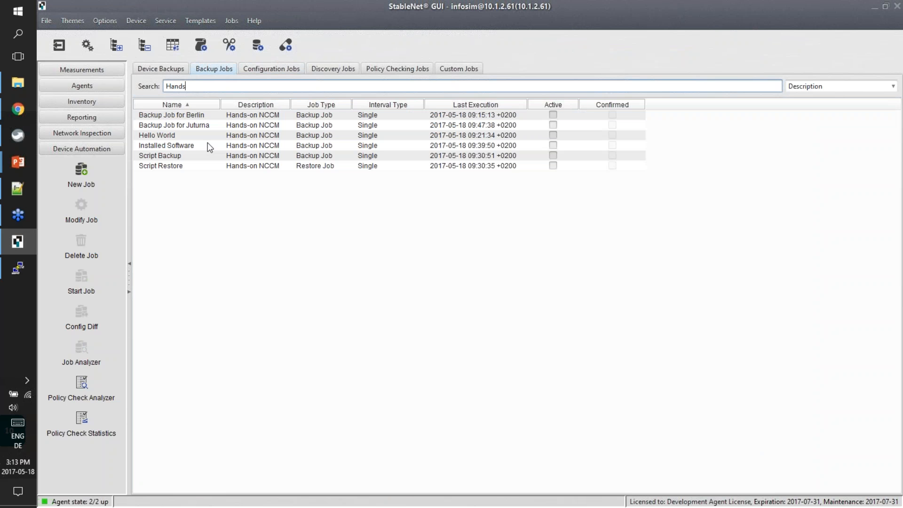
{"action": "left_click", "coordinate": [222, 115]}
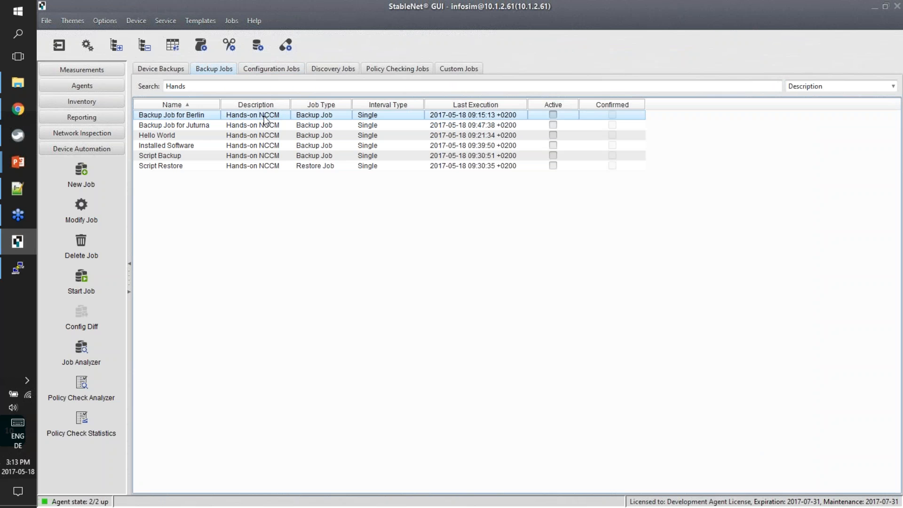
{"action": "double_click", "coordinate": [223, 120]}
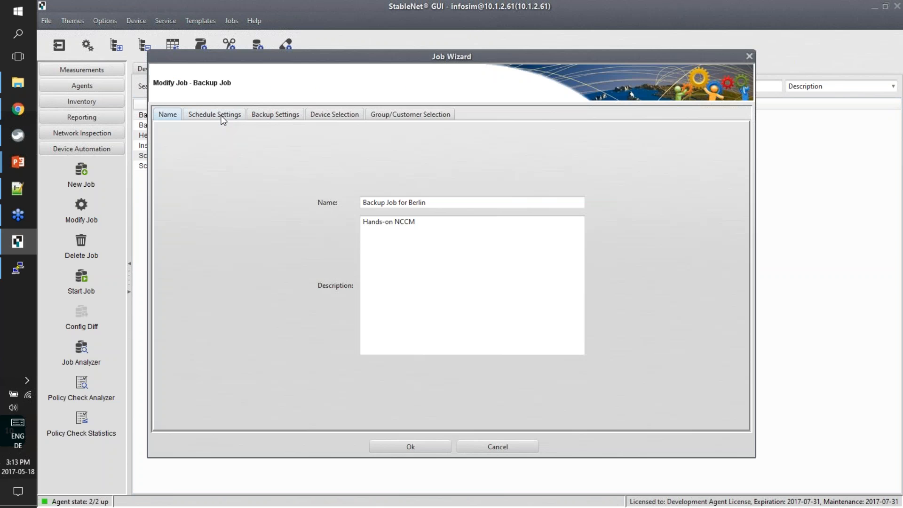
{"action": "left_click", "coordinate": [328, 112]}
{"action": "left_click", "coordinate": [270, 201]}
{"action": "left_click", "coordinate": [403, 384]}
{"action": "left_click", "coordinate": [335, 184]}
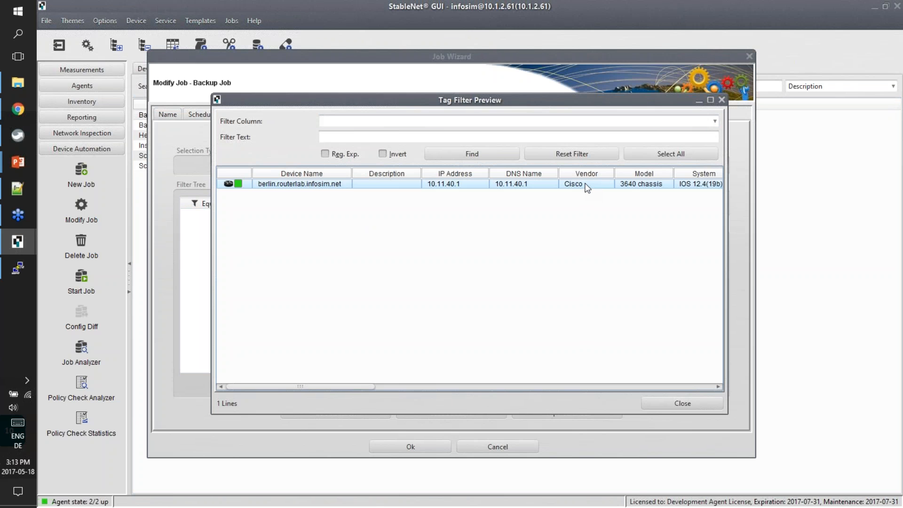
{"action": "key", "text": "Escape"}
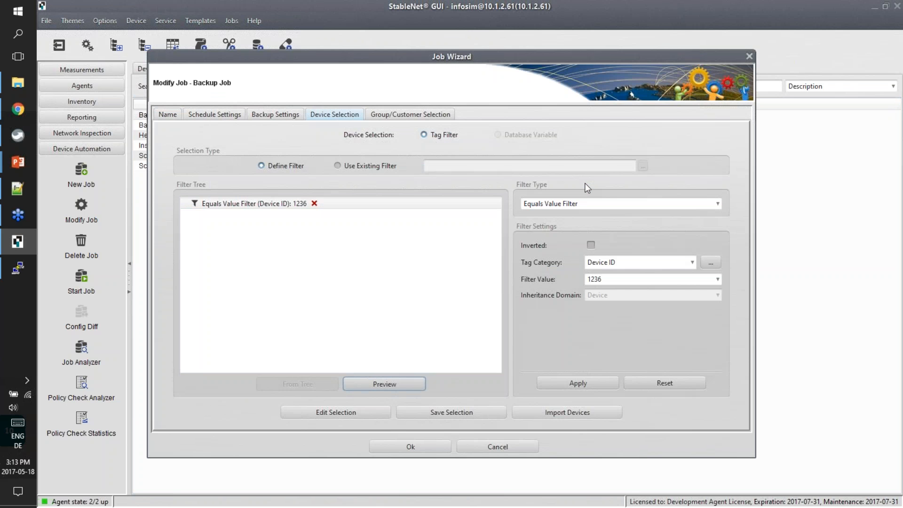
{"action": "key", "text": "Escape"}
Manually start the Backup Job for Berlin and dismiss the start notice
{"action": "left_click", "coordinate": [85, 275]}
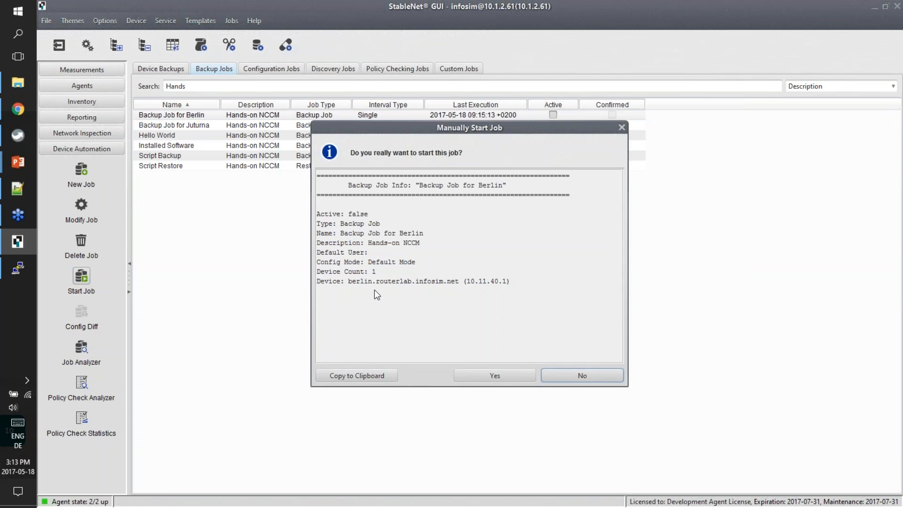
{"action": "left_click", "coordinate": [486, 376]}
{"action": "left_click", "coordinate": [444, 298]}
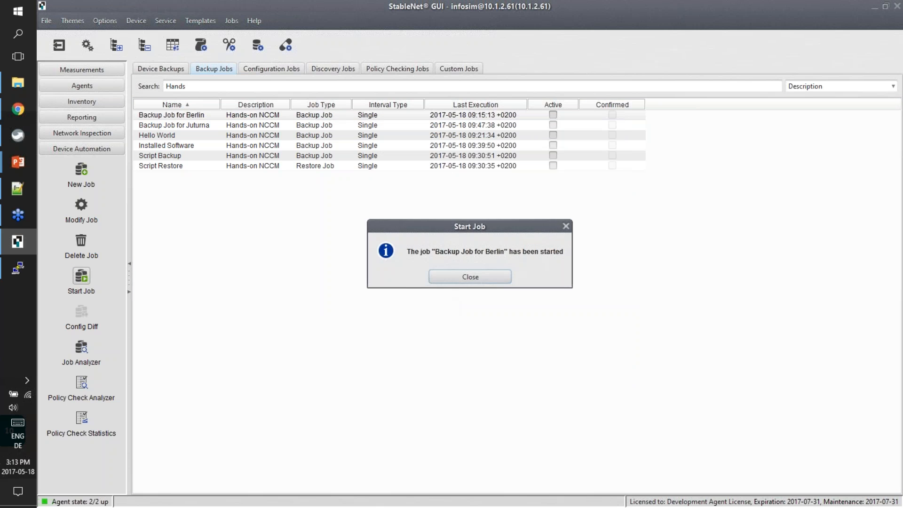
{"action": "left_click", "coordinate": [463, 278]}
Expand berlin.routerlab.infosim.net in the device backups to list its cdp neighbors entries, leaving its Backup folder collapsed
{"action": "left_click", "coordinate": [165, 69]}
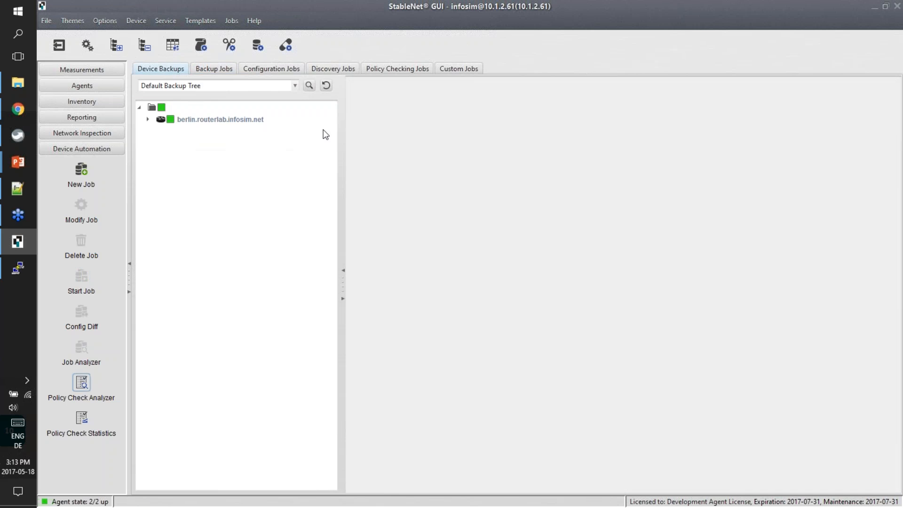
{"action": "left_click", "coordinate": [149, 119]}
{"action": "left_click", "coordinate": [158, 132]}
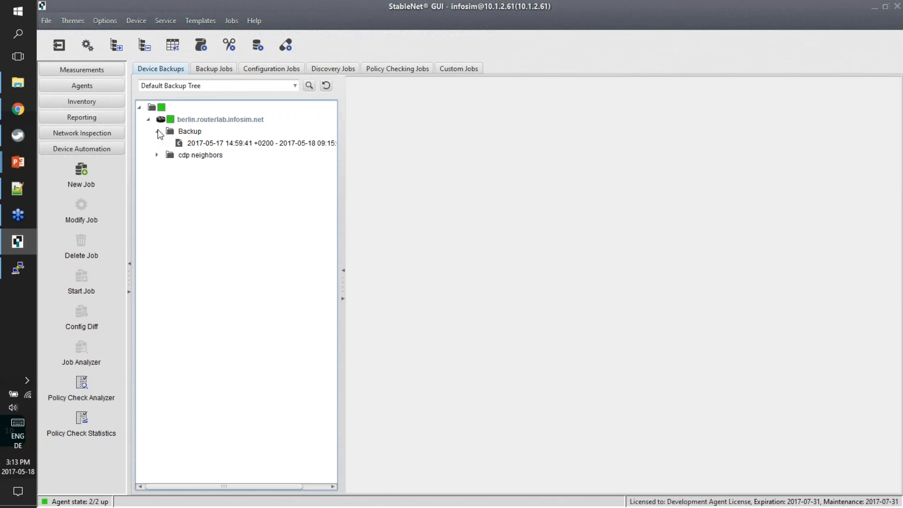
{"action": "left_click", "coordinate": [157, 155]}
{"action": "left_click", "coordinate": [157, 131]}
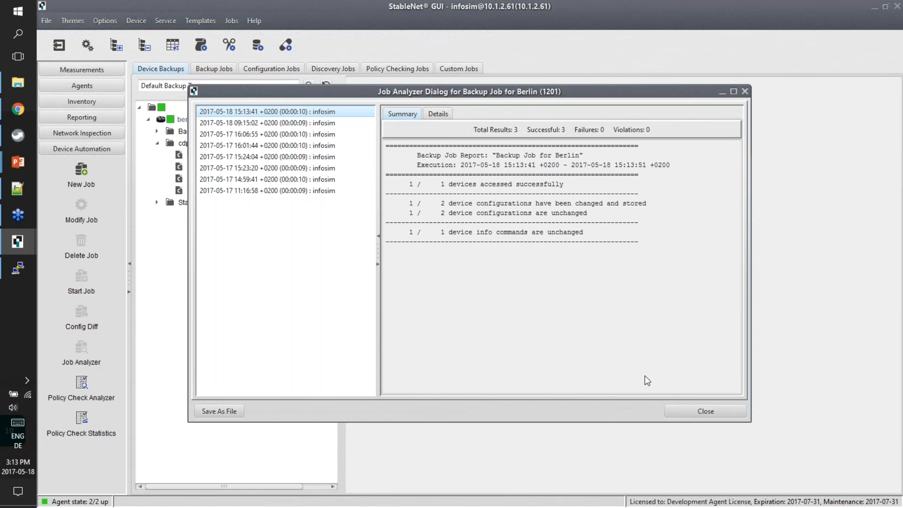
Close the Job Analyzer report, display the newest cdp neighbors entry, and widen the backup tree to show its full timestamp range
{"action": "left_click", "coordinate": [691, 410]}
{"action": "left_click", "coordinate": [285, 156]}
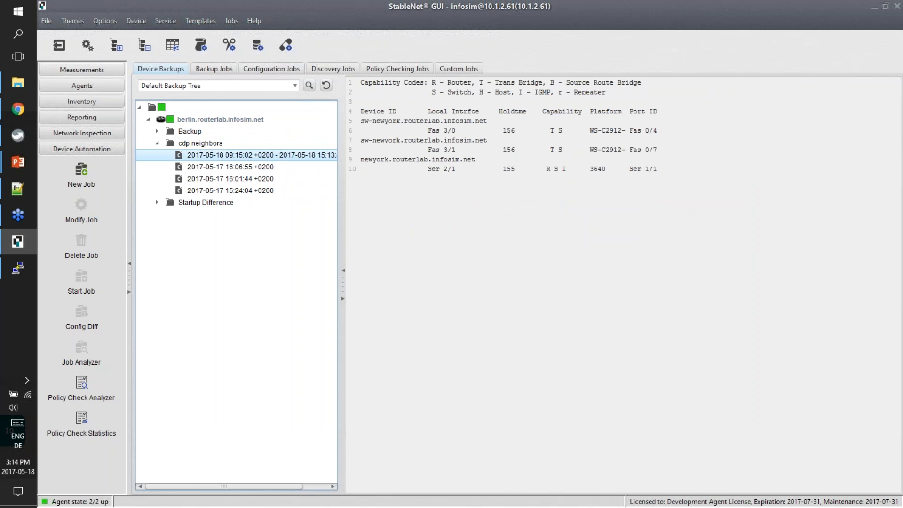
{"action": "left_click_drag", "start_coordinate": [341, 165], "coordinate": [418, 165]}
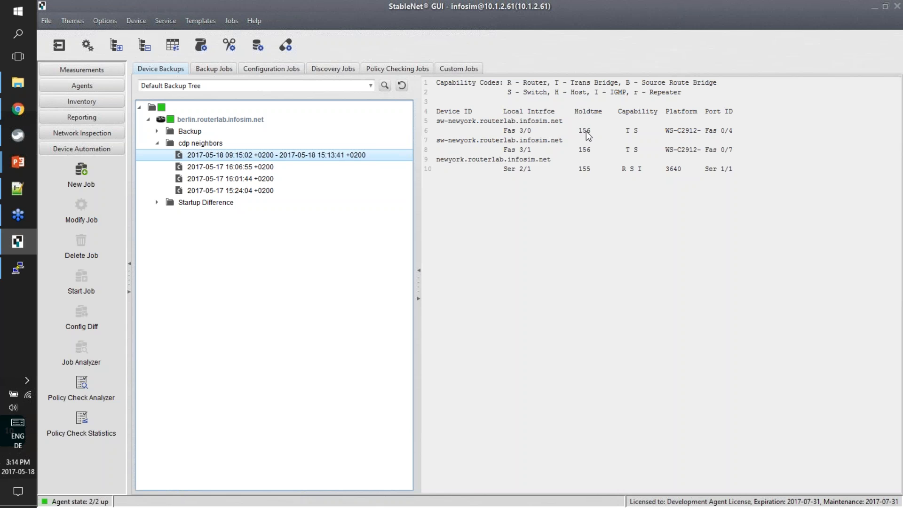
{"action": "left_click", "coordinate": [257, 168], "text": "ctrl"}
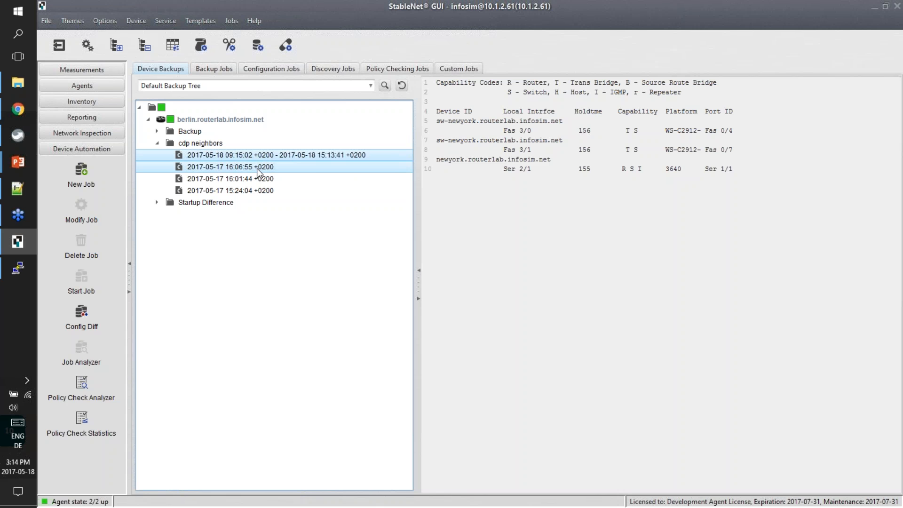
{"action": "left_click", "coordinate": [78, 313]}
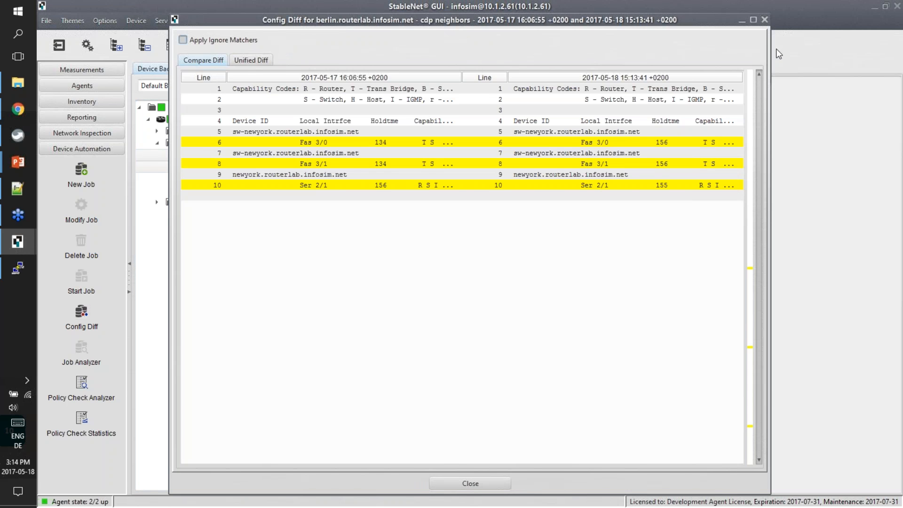
{"action": "left_click", "coordinate": [752, 20]}
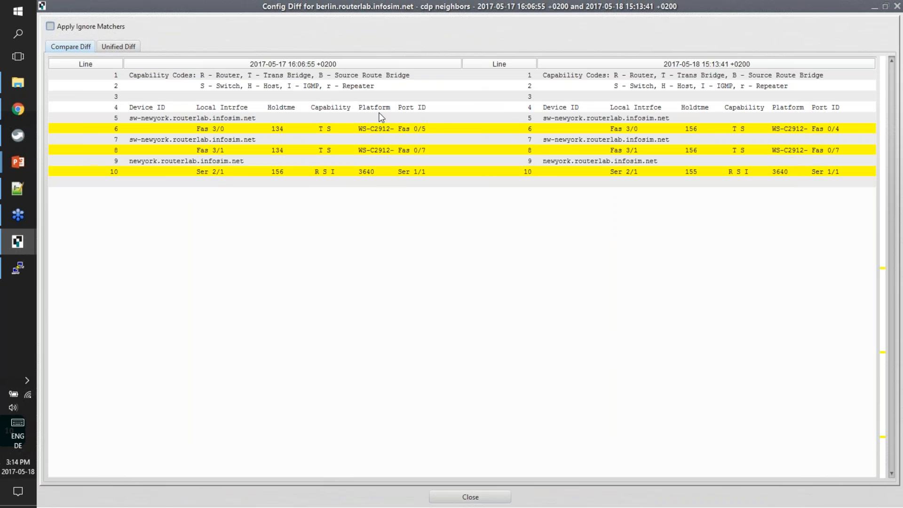
{"action": "left_click", "coordinate": [409, 151]}
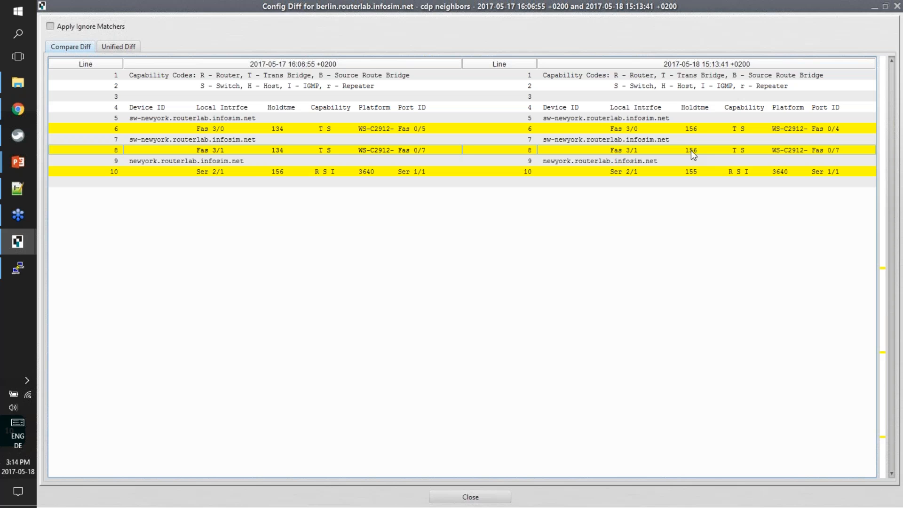
{"action": "key", "text": "Escape"}
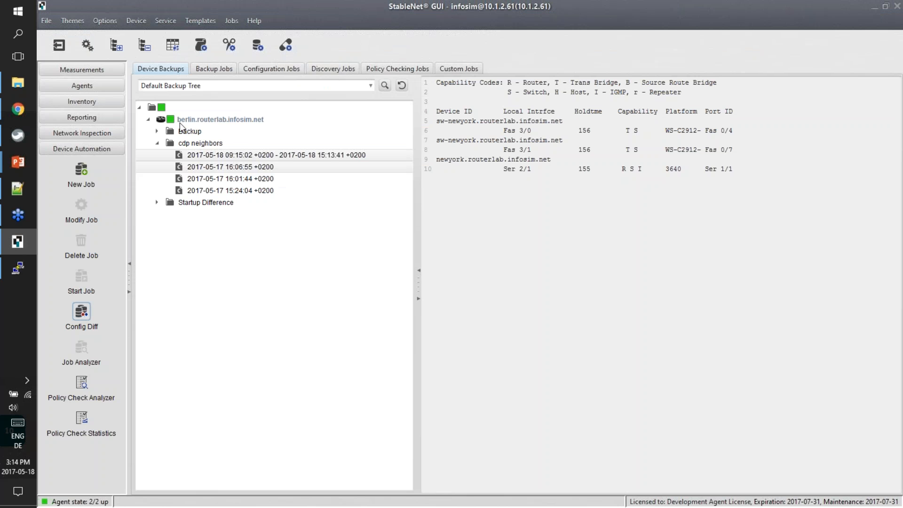
Inspect the Ignore Partial Line Matcher expression of the cdp neighbors device info command, and close the command without changes
{"action": "left_click", "coordinate": [135, 22]}
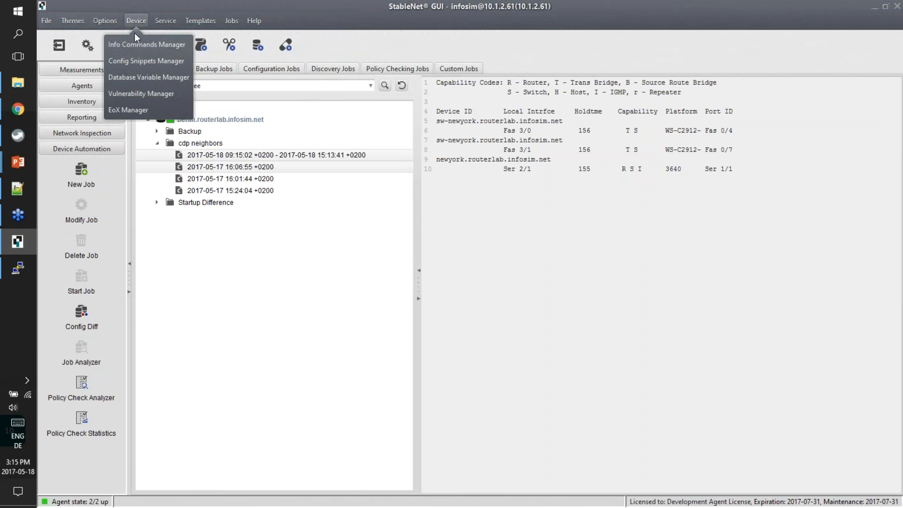
{"action": "left_click", "coordinate": [135, 44]}
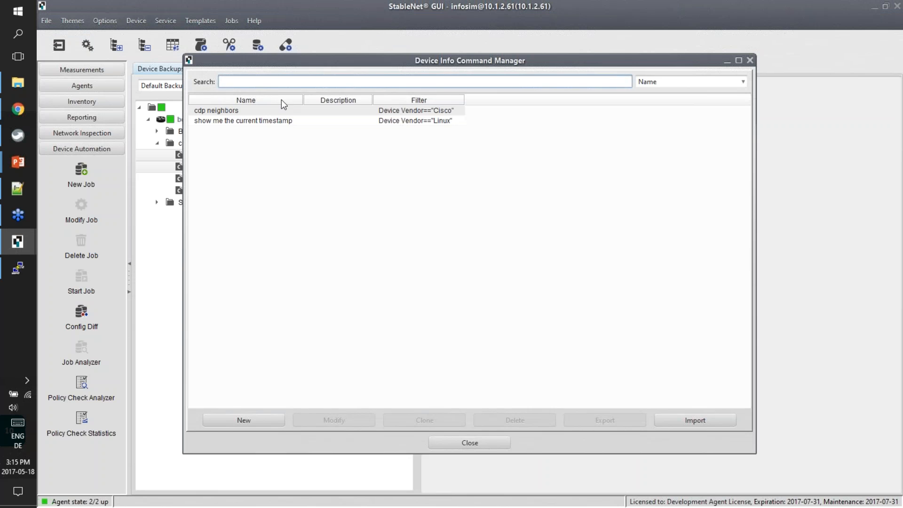
{"action": "left_click", "coordinate": [269, 111]}
{"action": "double_click", "coordinate": [270, 111]}
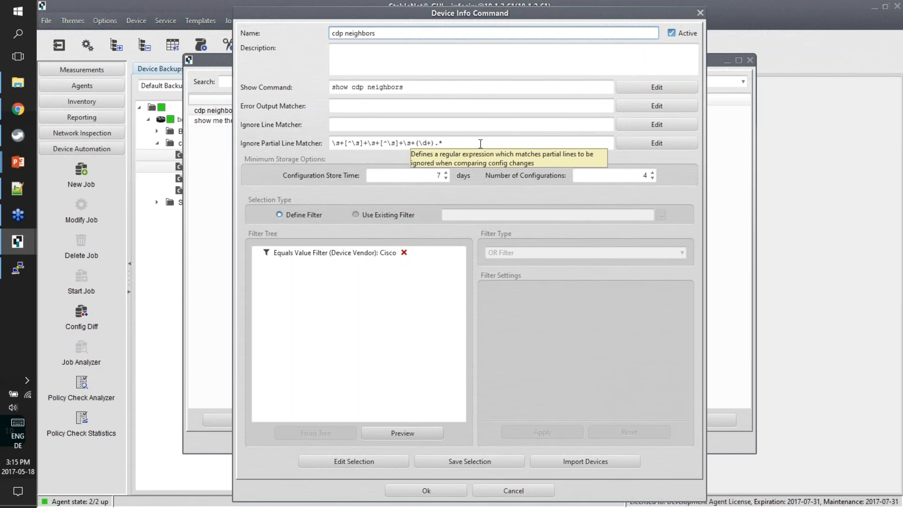
{"action": "left_click", "coordinate": [480, 144]}
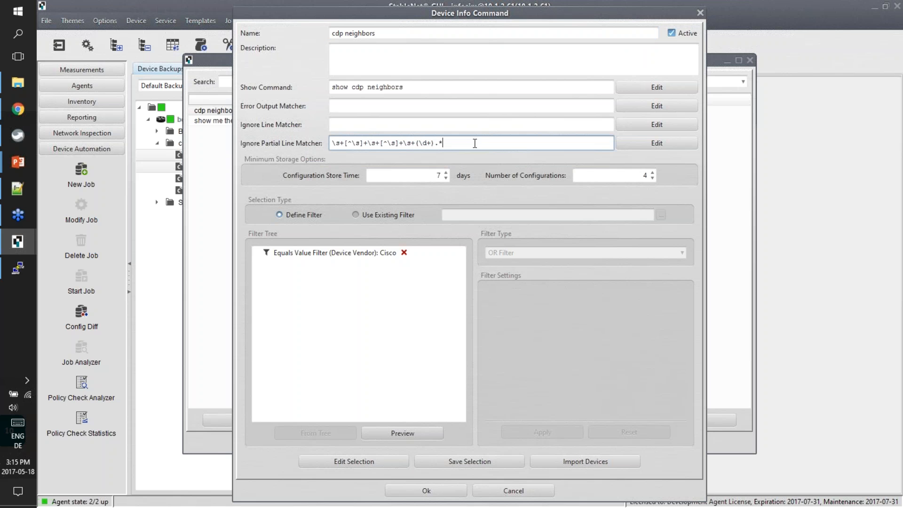
{"action": "left_click_drag", "start_coordinate": [344, 142], "coordinate": [331, 143]}
{"action": "key", "text": "Escape"}
Check the matcher's (\d+) group against the cdp neighbors output with both dialogs moved clear of it, and close the dialogs
{"action": "left_click_drag", "start_coordinate": [606, 66], "coordinate": [647, 238]}
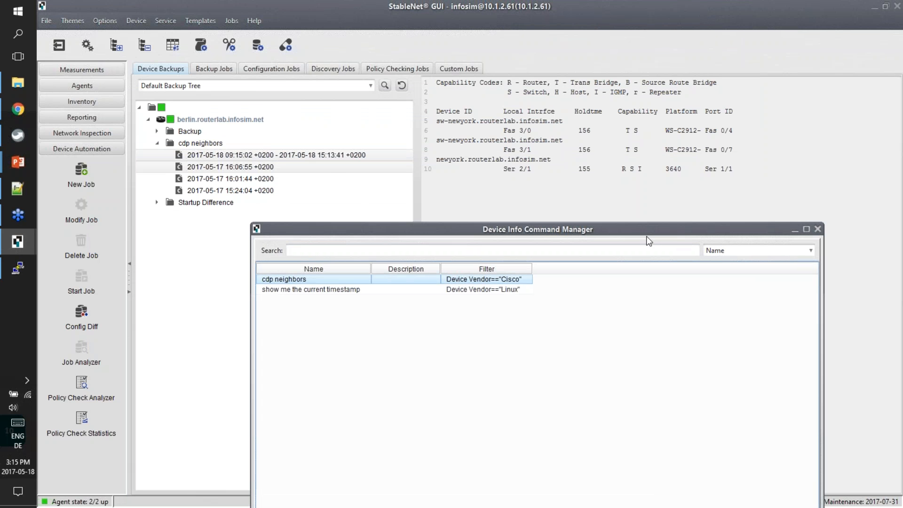
{"action": "double_click", "coordinate": [334, 277]}
{"action": "left_click_drag", "start_coordinate": [323, 18], "coordinate": [639, 195]}
{"action": "left_click", "coordinate": [423, 314]}
{"action": "left_click_drag", "start_coordinate": [424, 314], "coordinate": [510, 312]}
{"action": "left_click", "coordinate": [498, 316]}
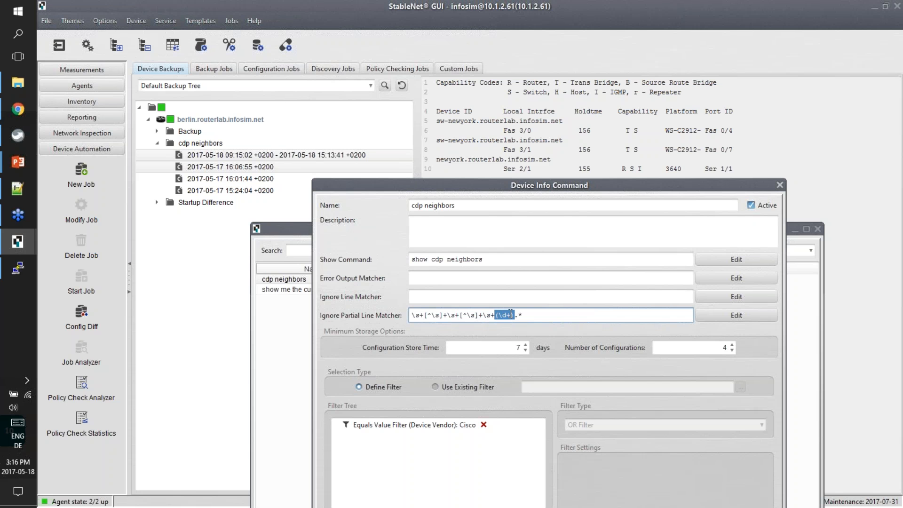
{"action": "left_click", "coordinate": [498, 316]}
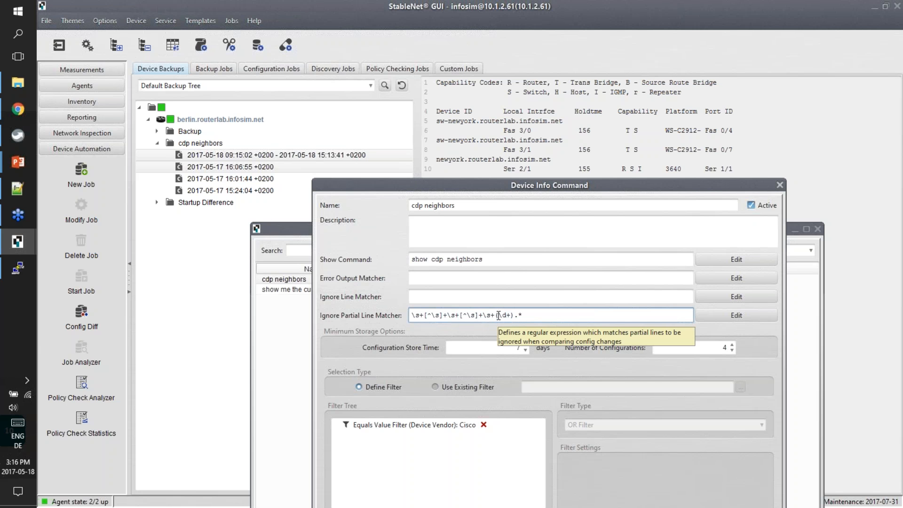
{"action": "left_click", "coordinate": [513, 315], "text": "shift"}
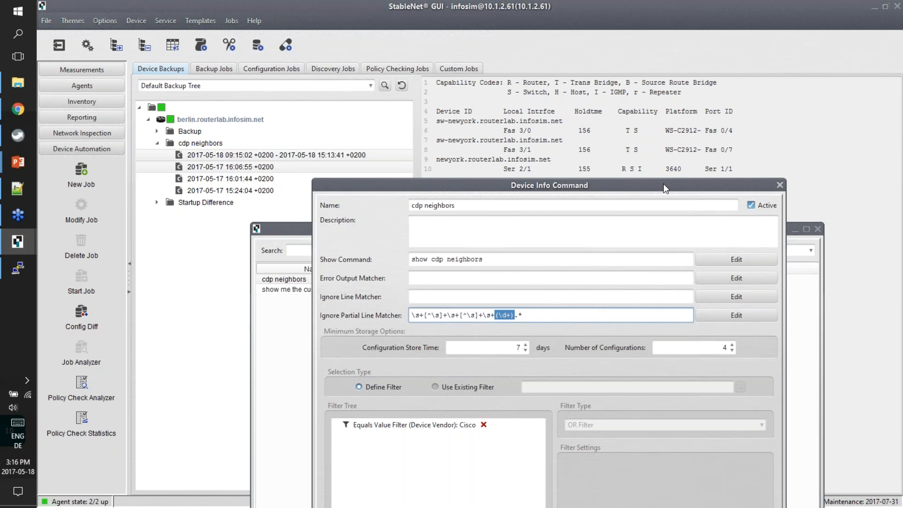
{"action": "key", "text": "Escape"}
{"action": "key", "text": "Escape"}
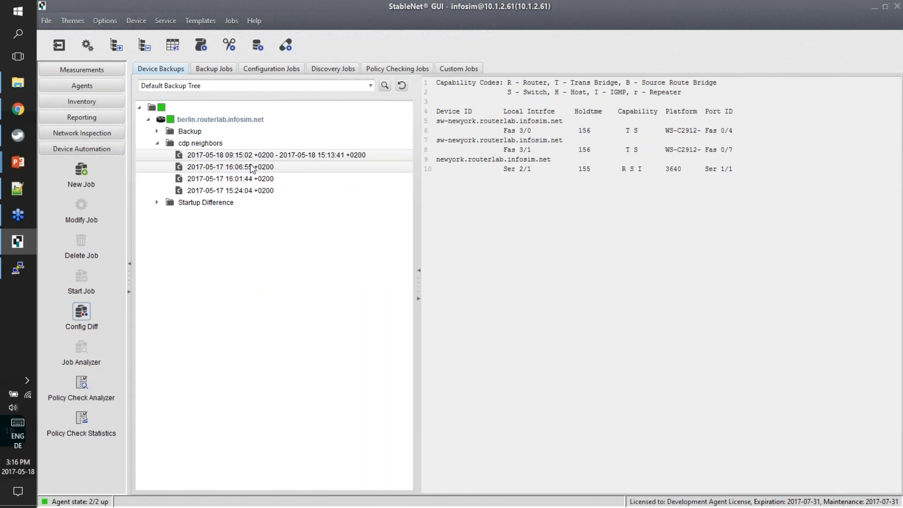
Reopen the Config Diff for the two selected cdp neighbors entries, apply the ignore matchers, and maximize the comparison
{"action": "left_click", "coordinate": [80, 311]}
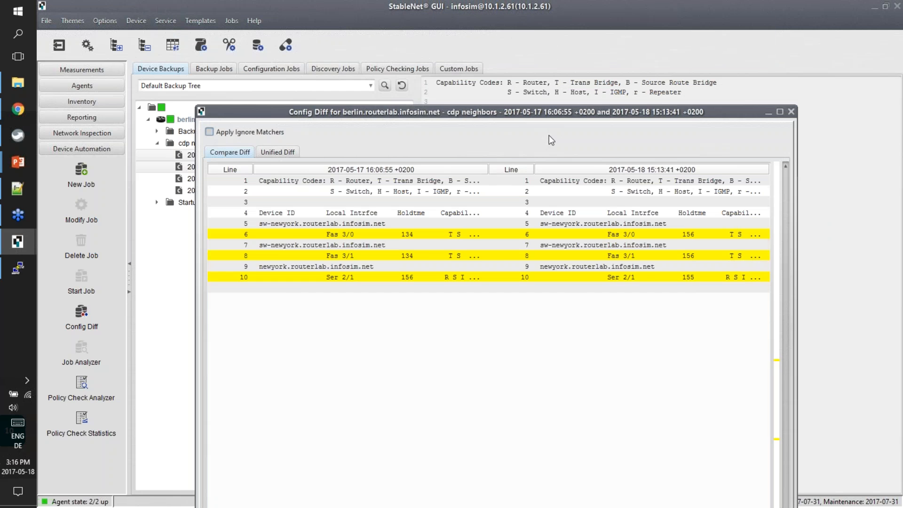
{"action": "left_click_drag", "start_coordinate": [540, 114], "coordinate": [542, 221]}
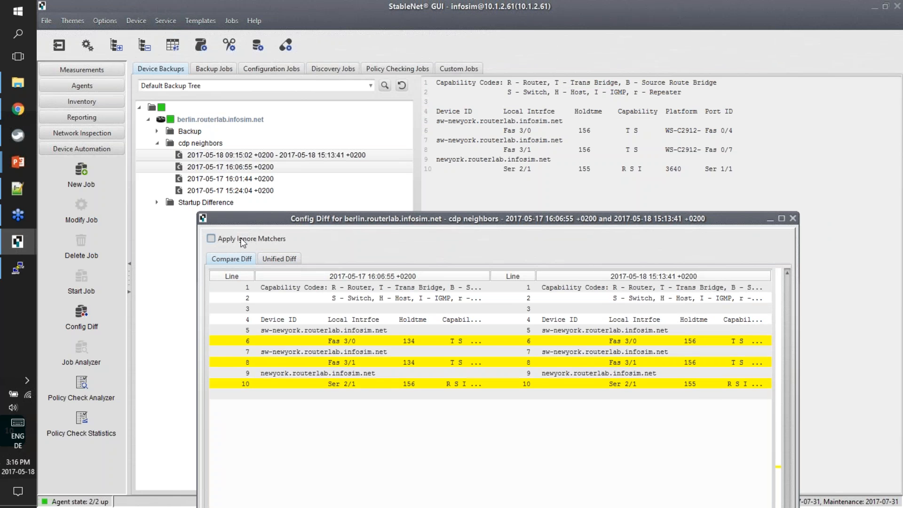
{"action": "left_click", "coordinate": [239, 238]}
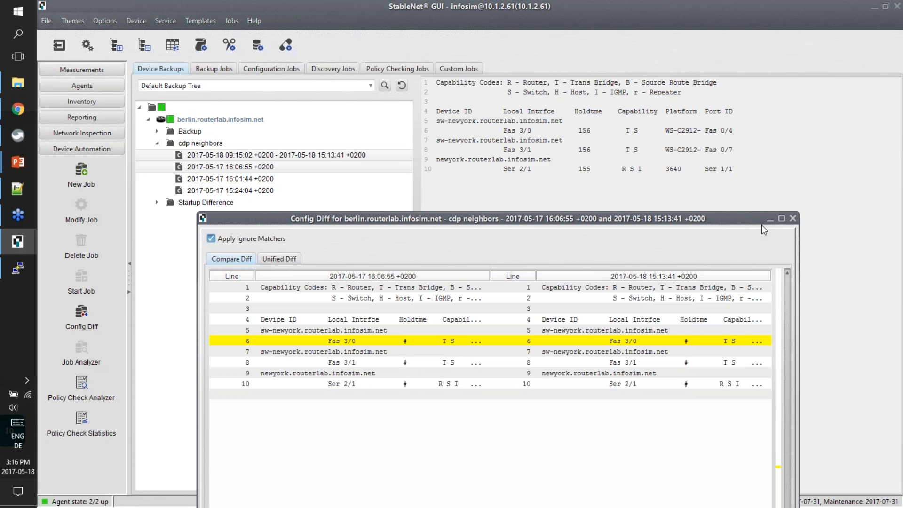
{"action": "left_click", "coordinate": [781, 218]}
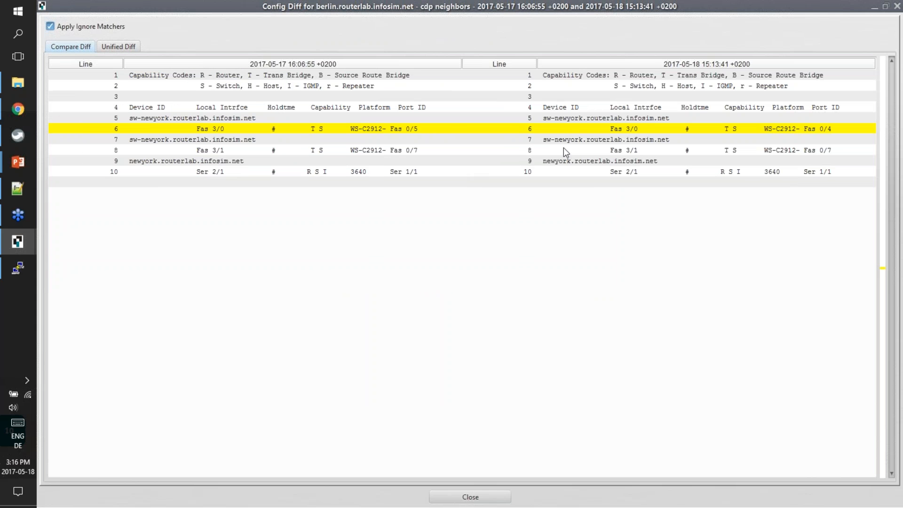
Turn the ignore matchers off and on again to compare the highlighted differences, examine line 6, and close the diff
{"action": "left_click", "coordinate": [60, 28]}
{"action": "left_click", "coordinate": [60, 28]}
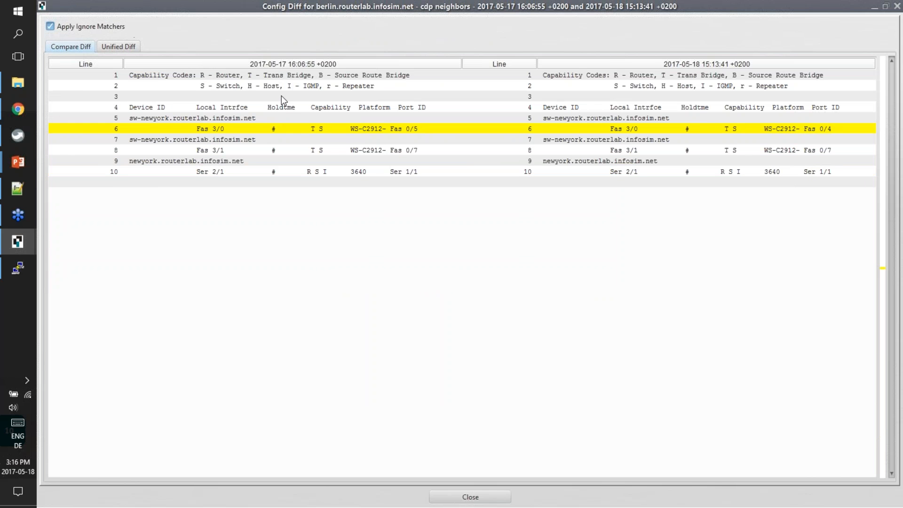
{"action": "left_click", "coordinate": [358, 129]}
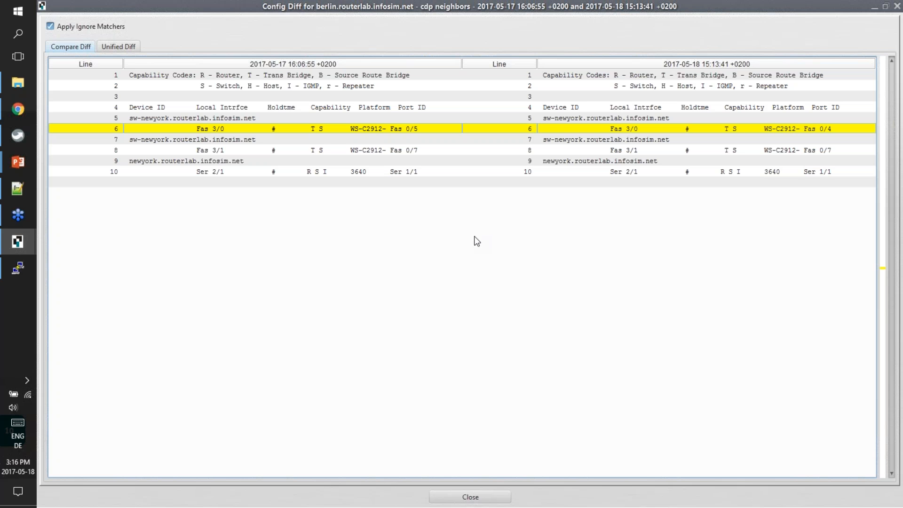
{"action": "left_click_drag", "start_coordinate": [522, 9], "coordinate": [282, 73]}
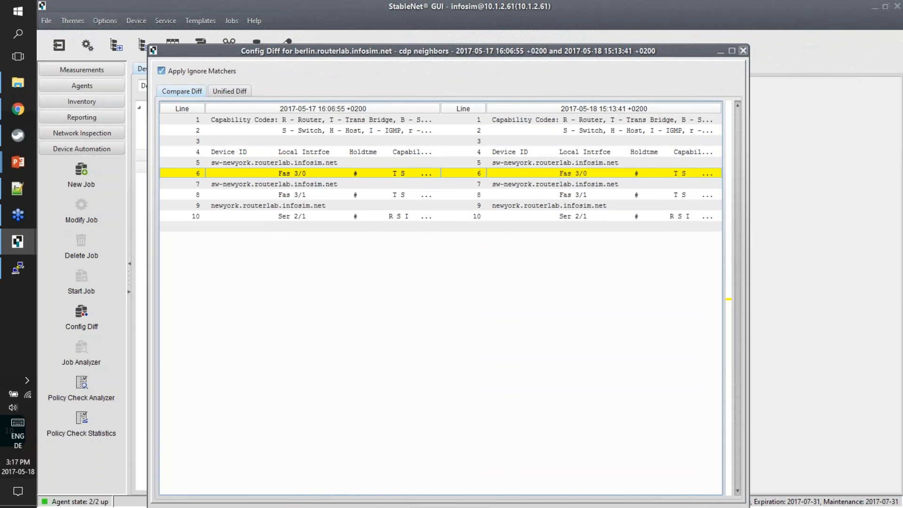
{"action": "left_click", "coordinate": [743, 51]}
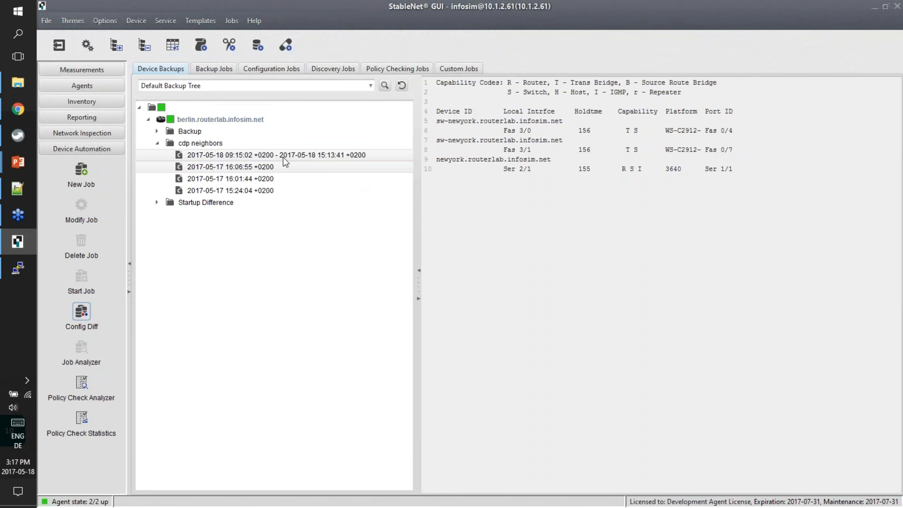
{"action": "left_click", "coordinate": [535, 249]}
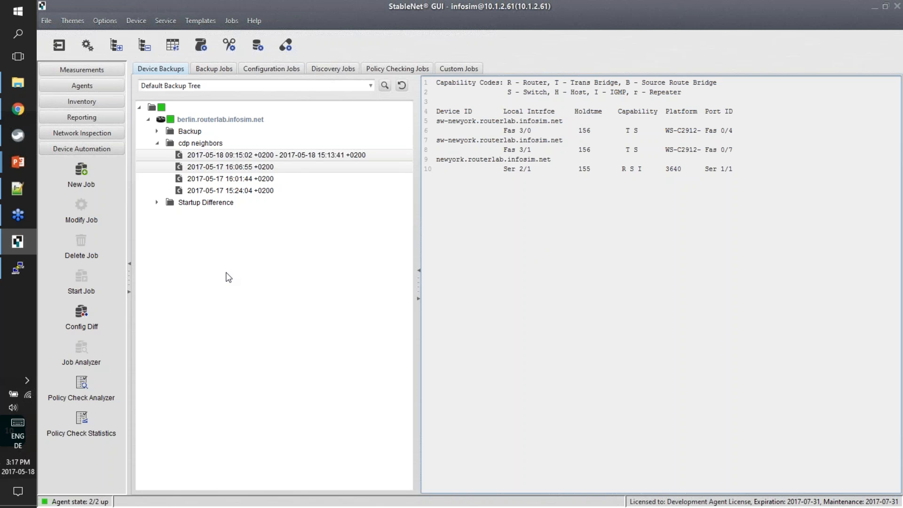
Switch to the PowerPoint slide show and show the agenda slide highlighting the Backup & Restore Scripts topic
{"action": "left_click", "coordinate": [273, 241]}
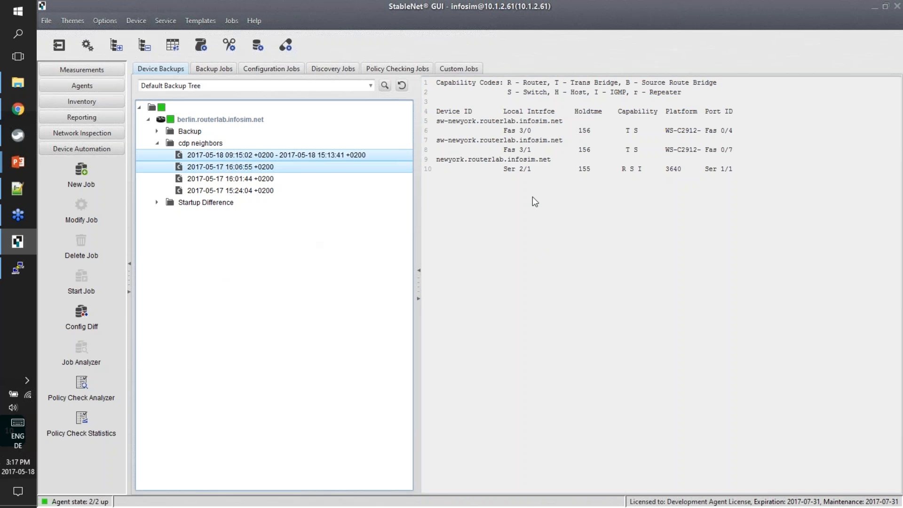
{"action": "key", "text": "alt+Tab"}
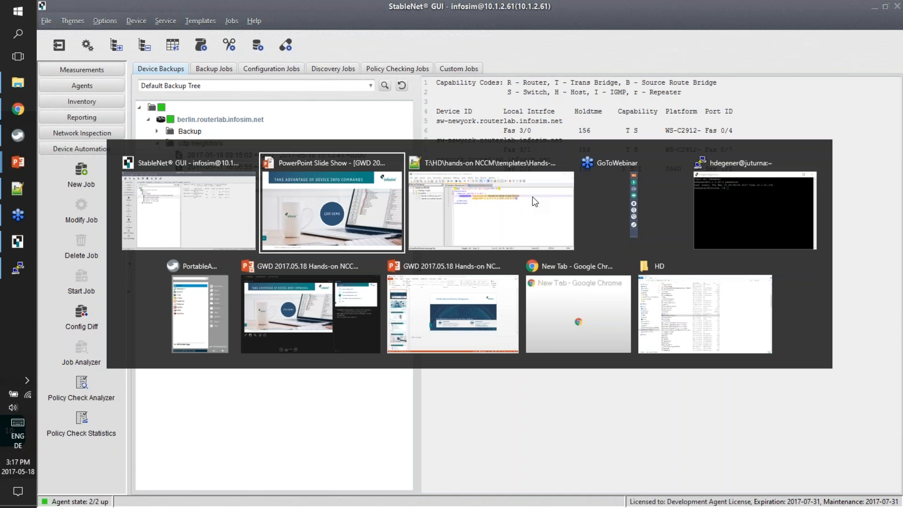
{"action": "key", "text": "Left"}
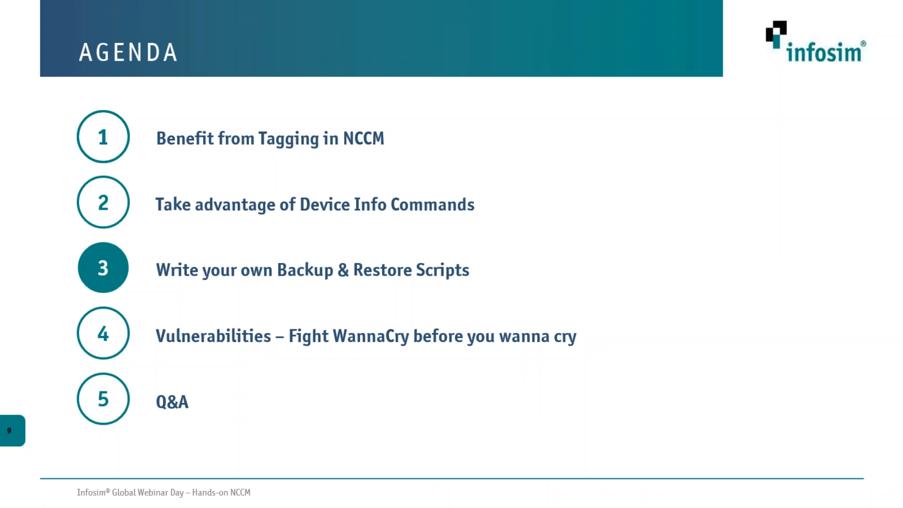
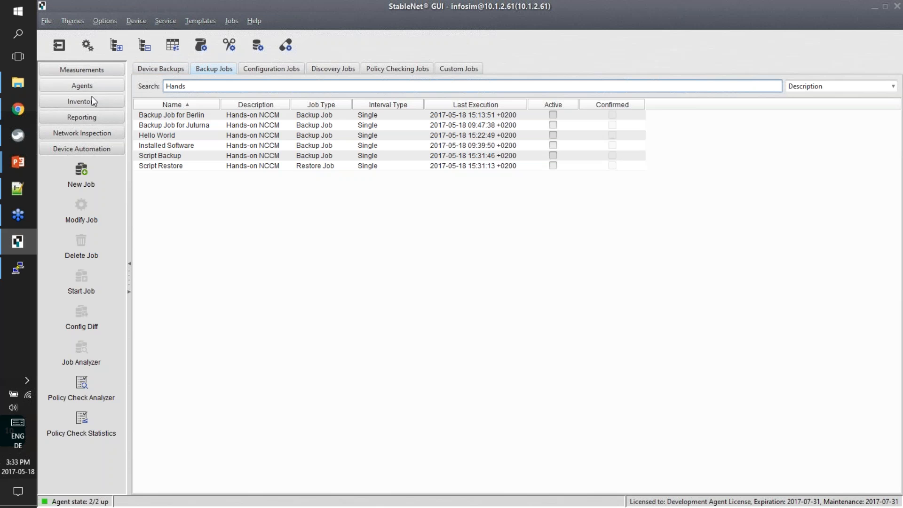
Examine the installed software inventory of WINDOWS2003R2, including its Windows Media Player and Microsoft Windows security updates
{"action": "left_click", "coordinate": [90, 101]}
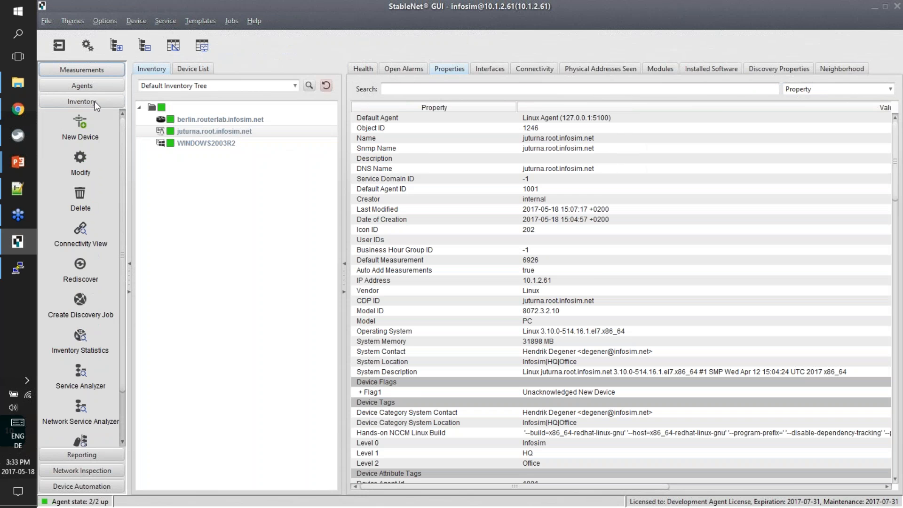
{"action": "left_click", "coordinate": [224, 147]}
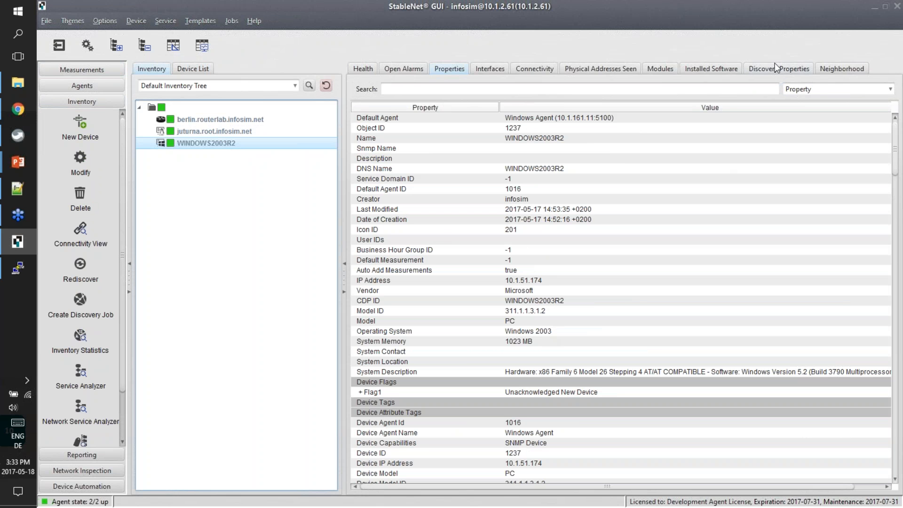
{"action": "left_click", "coordinate": [701, 69]}
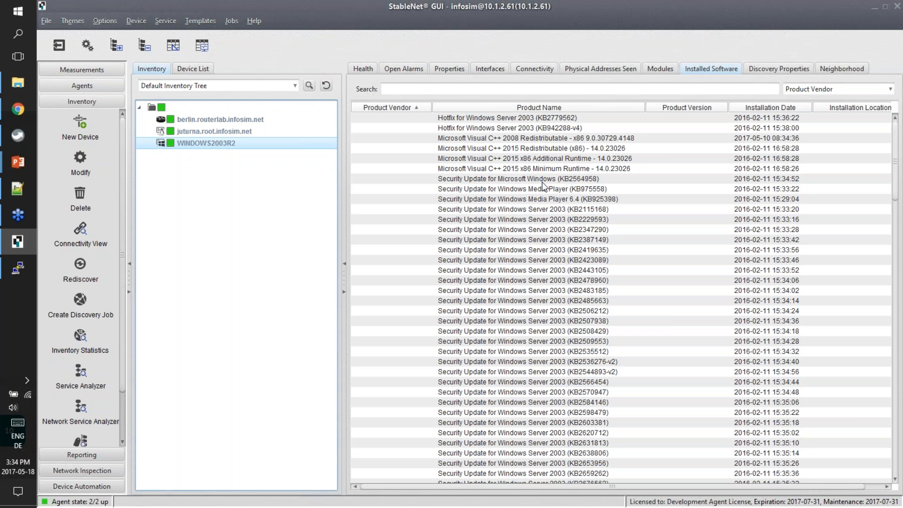
{"action": "left_click", "coordinate": [546, 190]}
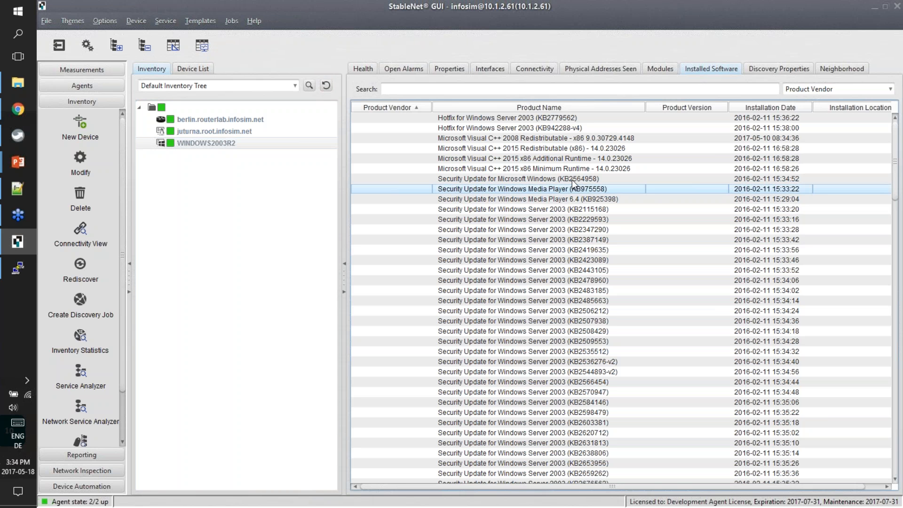
{"action": "left_click", "coordinate": [573, 179]}
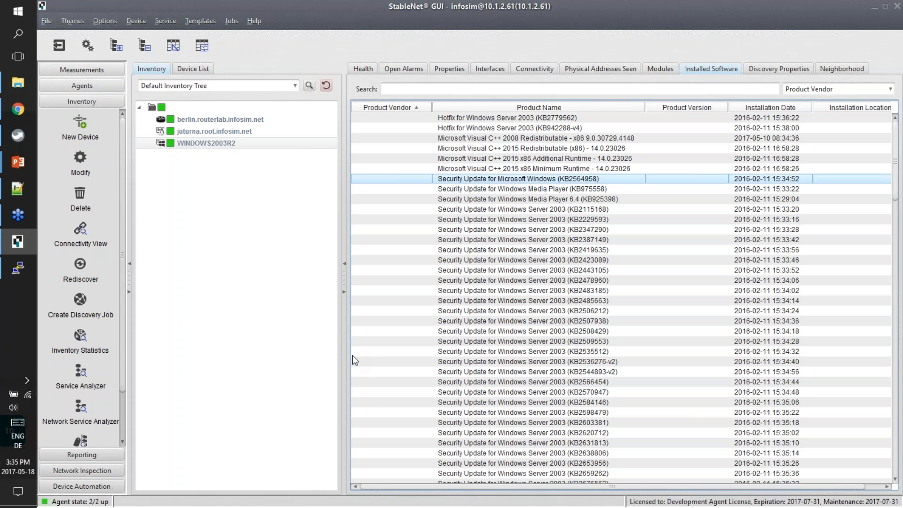
{"action": "left_click", "coordinate": [179, 331]}
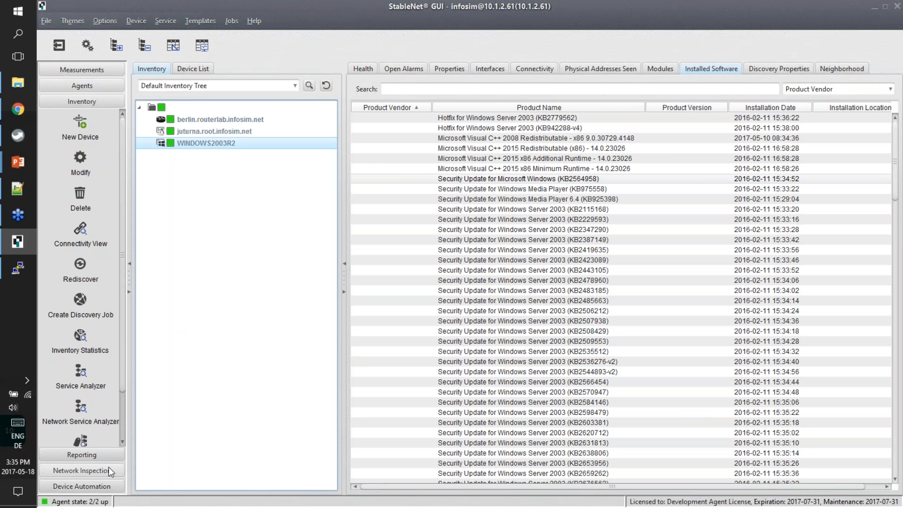
Compare the two newest juturna.root.infosim.net backups in a Config Diff, close it, and view the older backup's contents
{"action": "left_click", "coordinate": [84, 489]}
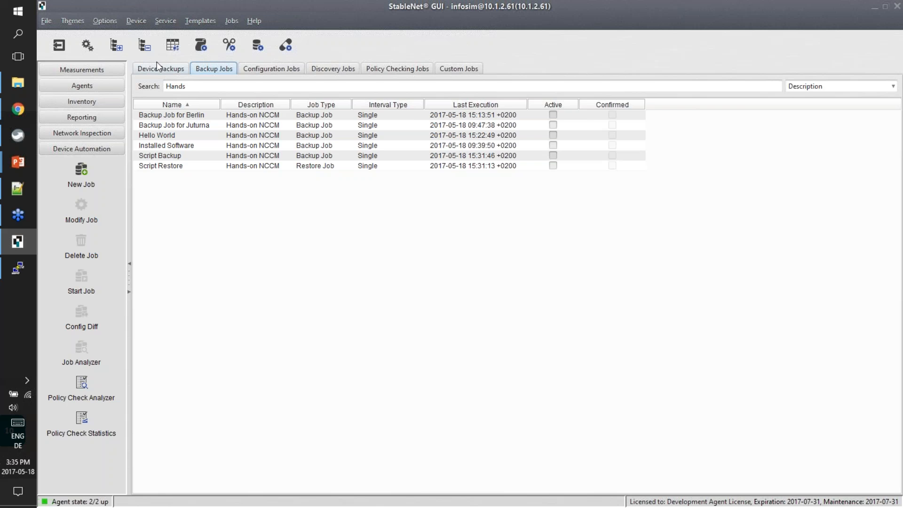
{"action": "left_click", "coordinate": [160, 68]}
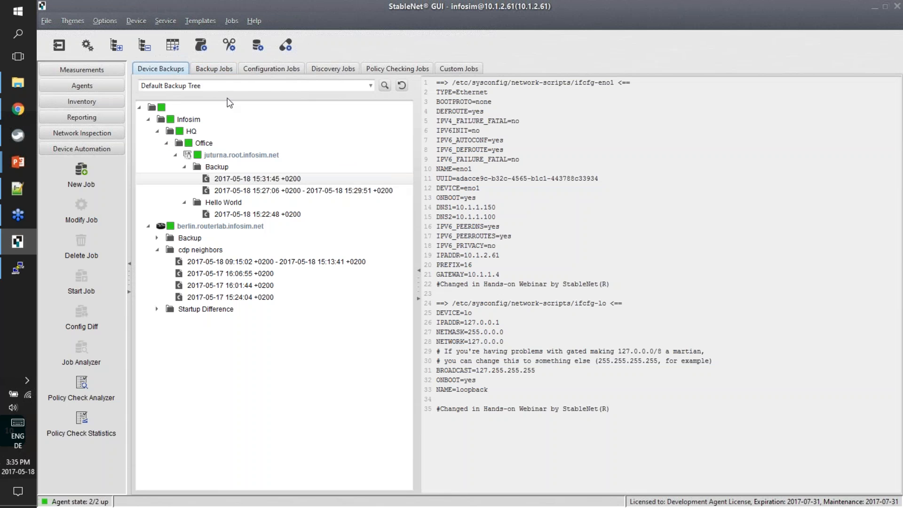
{"action": "left_click", "coordinate": [234, 180]}
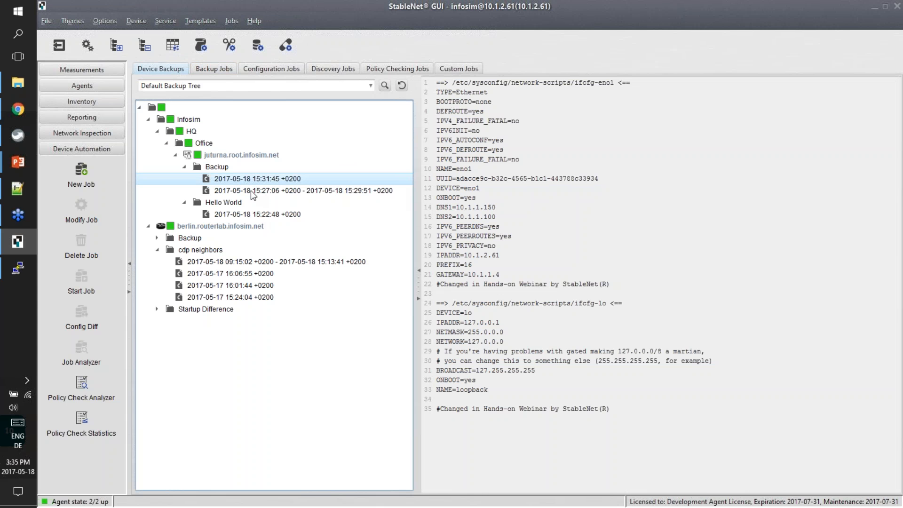
{"action": "left_click", "coordinate": [250, 190], "text": "ctrl"}
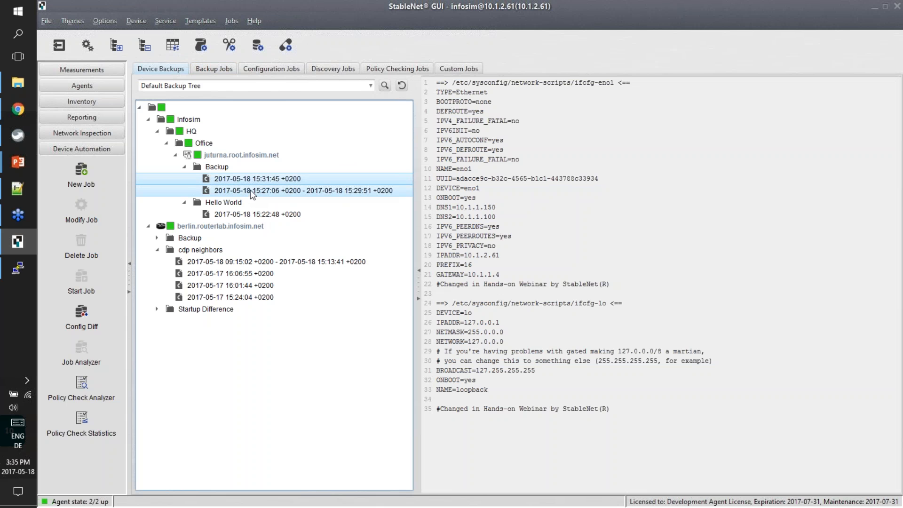
{"action": "left_click", "coordinate": [83, 312]}
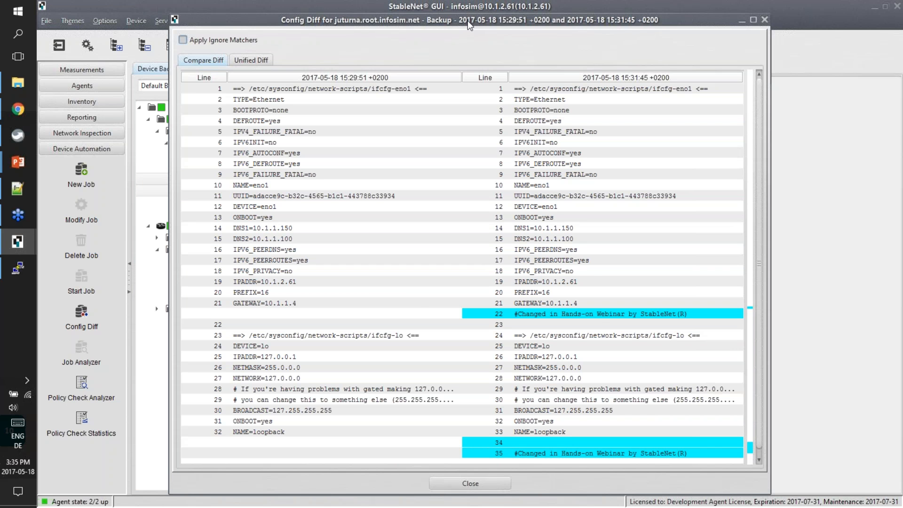
{"action": "key", "text": "Escape"}
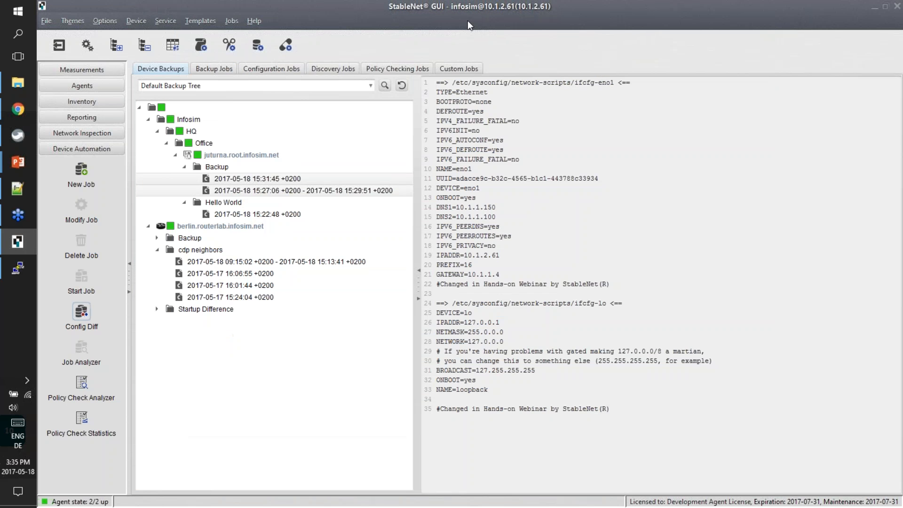
{"action": "left_click", "coordinate": [274, 192]}
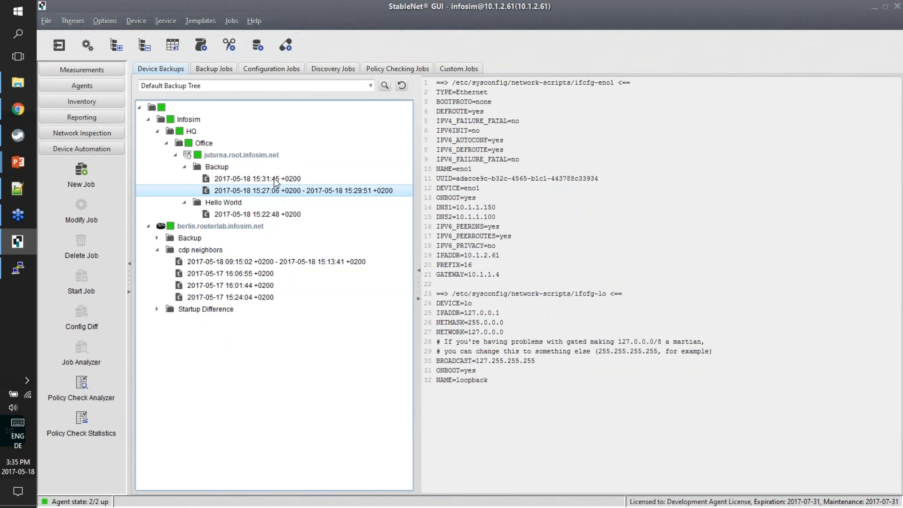
Open the Group Analyzer for the root group of the Default Measurement Tree
{"action": "left_click", "coordinate": [98, 69]}
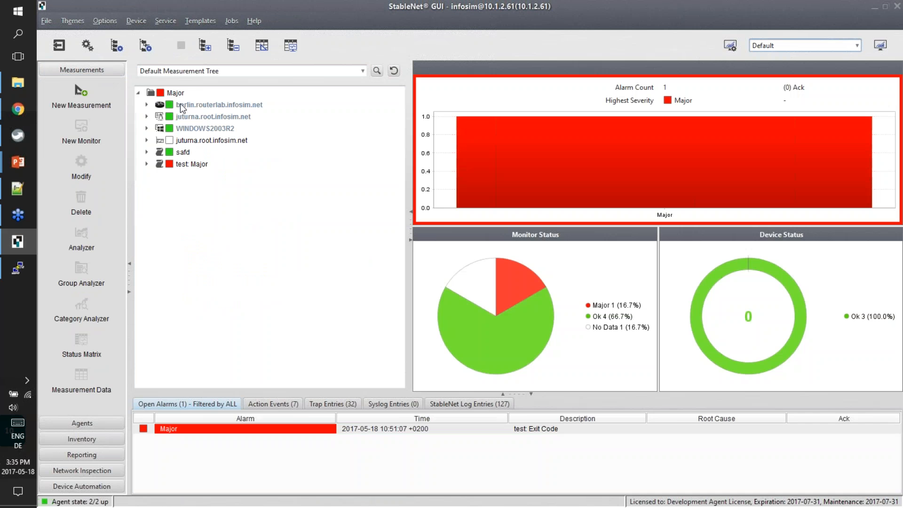
{"action": "left_click", "coordinate": [177, 93]}
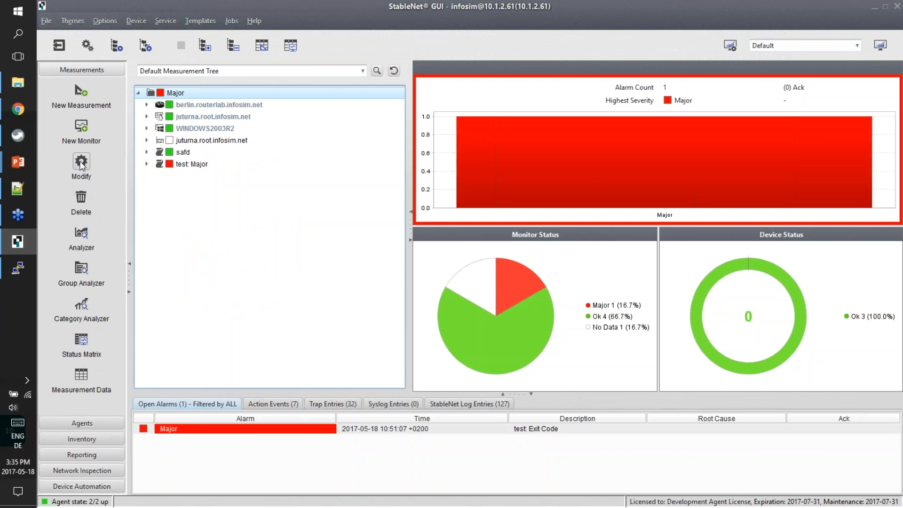
{"action": "left_click", "coordinate": [81, 271]}
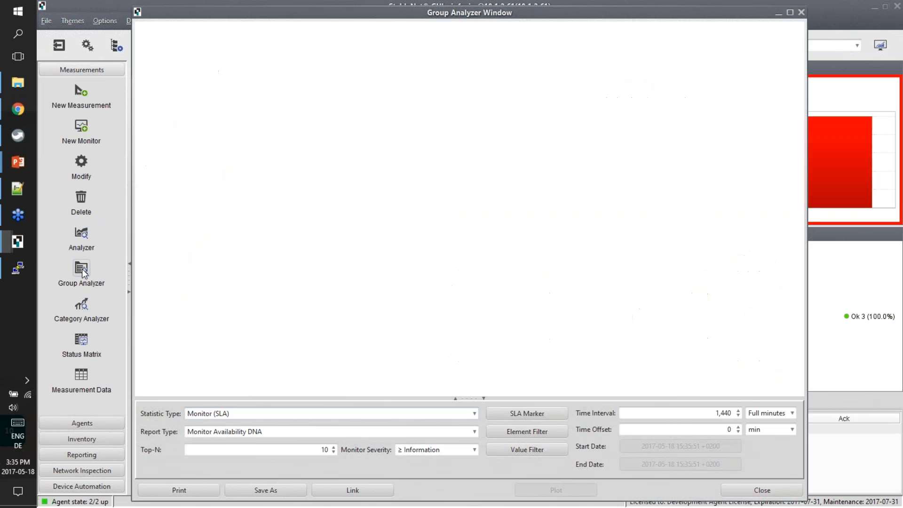
Plot the Inventory Installed Software Table report using the Inventory statistic type
{"action": "left_click", "coordinate": [308, 415]}
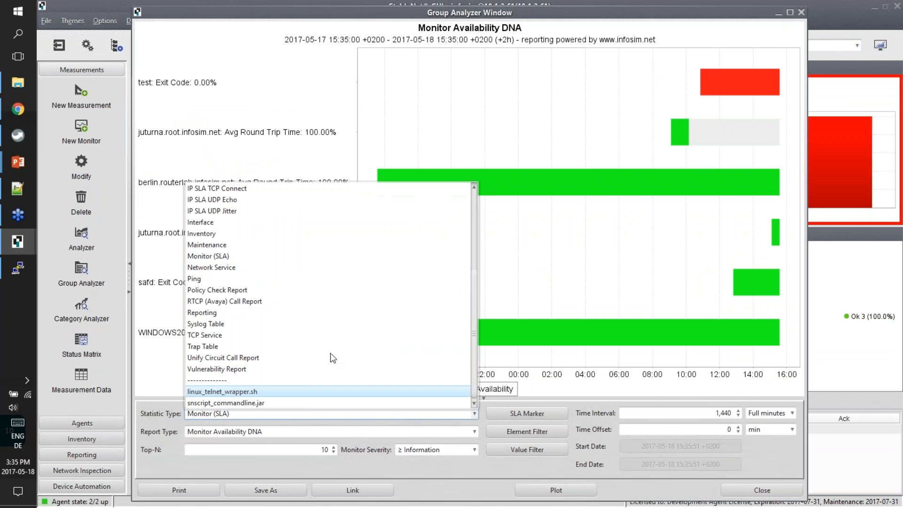
{"action": "left_click", "coordinate": [292, 233]}
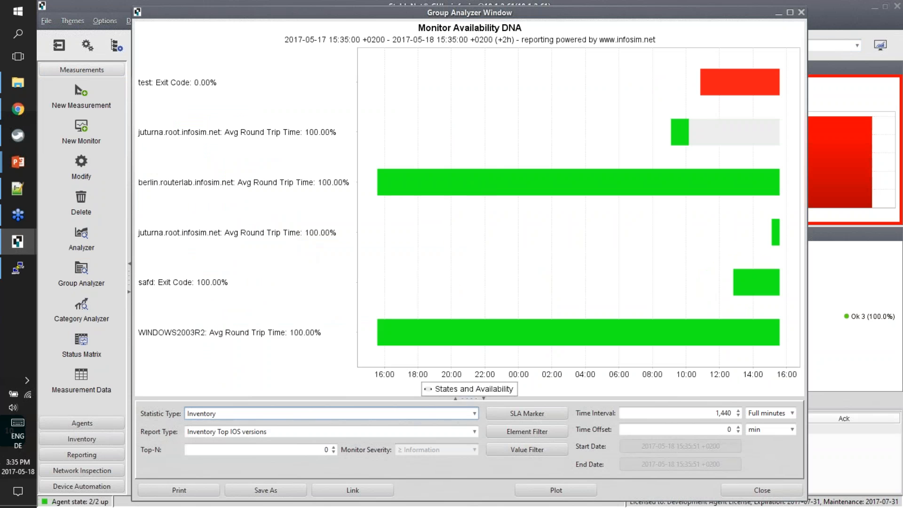
{"action": "left_click", "coordinate": [473, 431]}
{"action": "left_click_drag", "start_coordinate": [474, 261], "coordinate": [481, 412]}
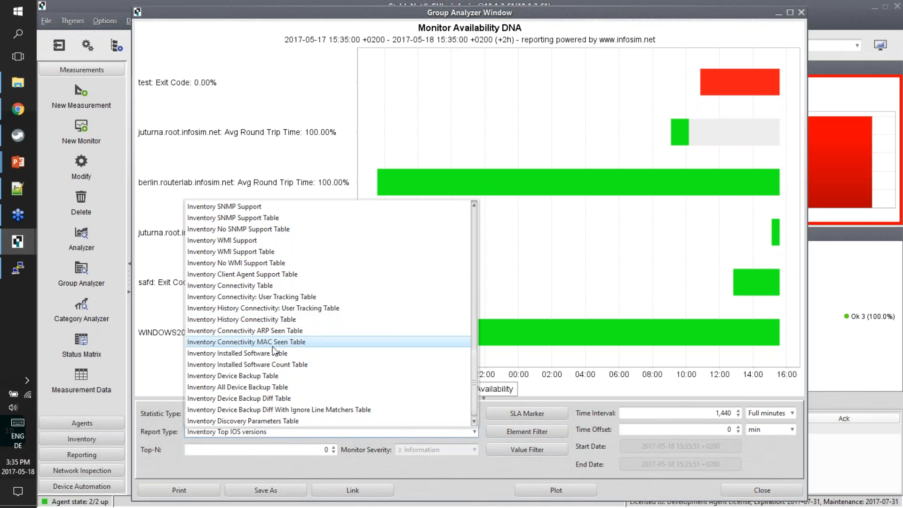
{"action": "left_click", "coordinate": [259, 354]}
{"action": "left_click", "coordinate": [555, 490]}
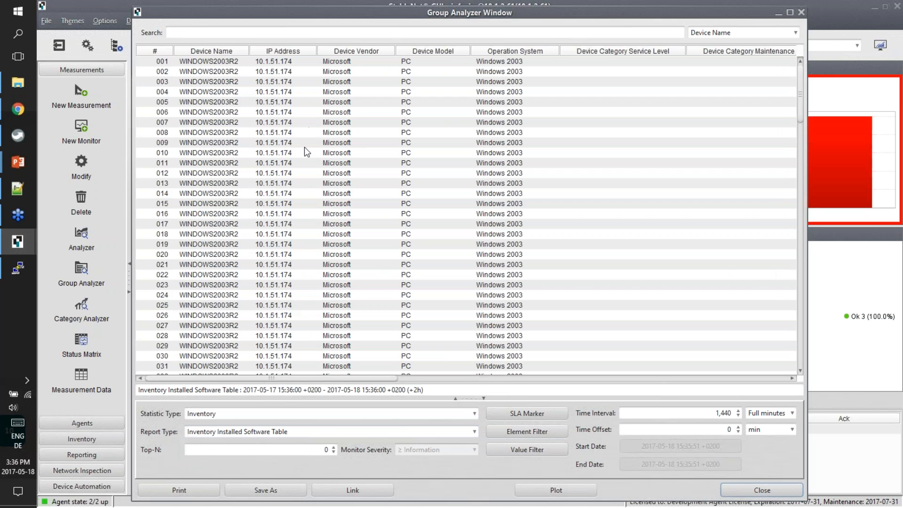
Restrict the installed software table to the Device Name and Product Name columns through the value filter
{"action": "left_click_drag", "start_coordinate": [353, 378], "coordinate": [703, 380]}
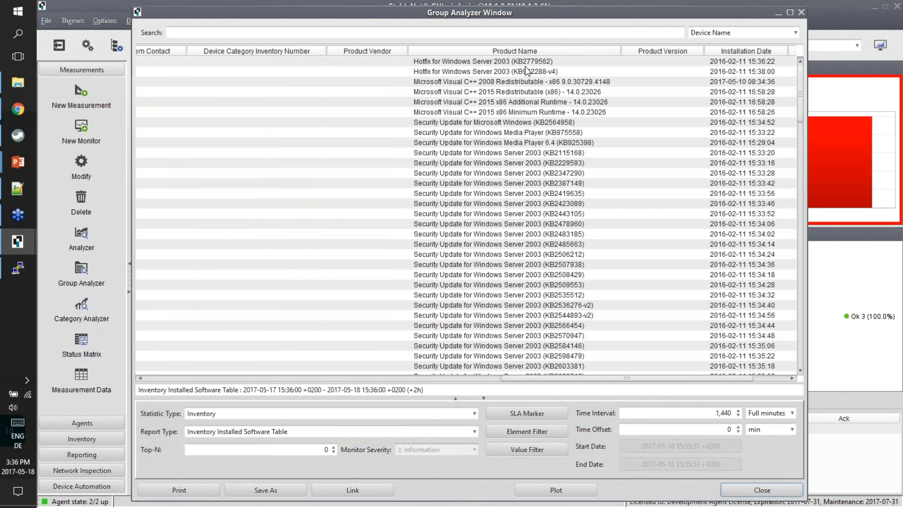
{"action": "left_click", "coordinate": [527, 451]}
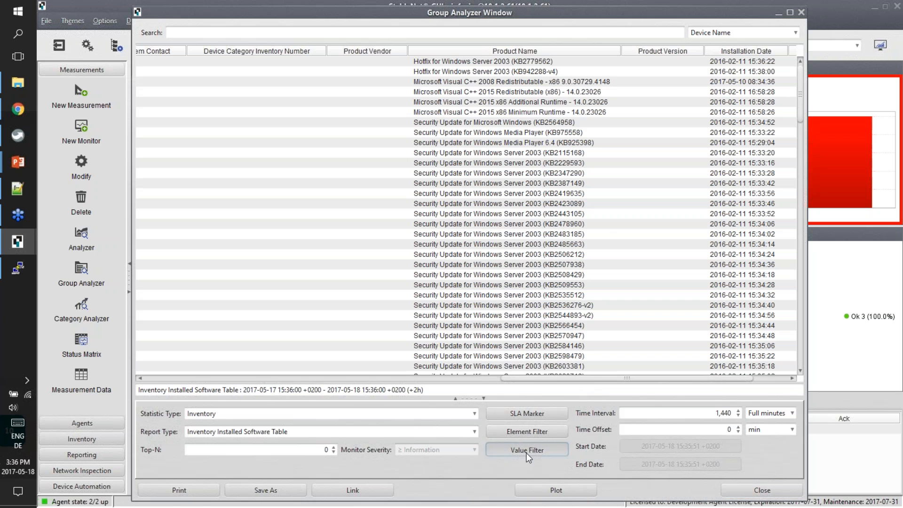
{"action": "left_click", "coordinate": [275, 160]}
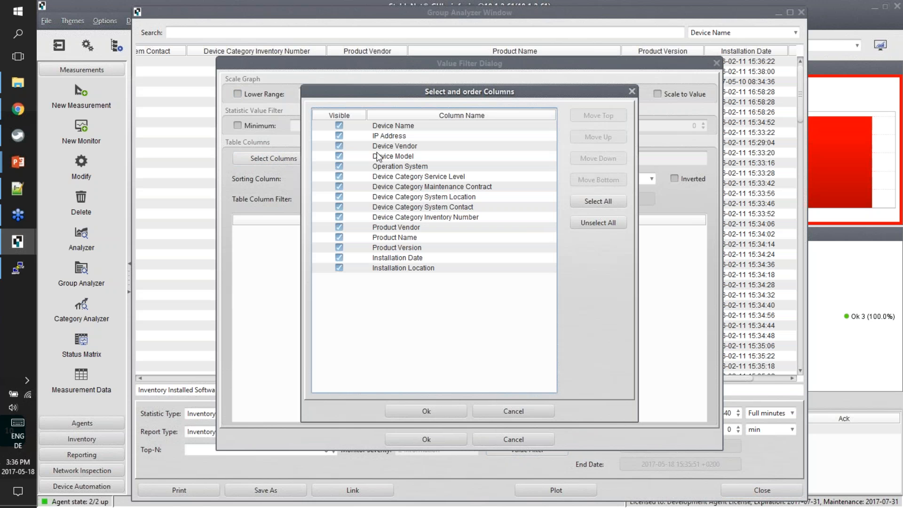
{"action": "left_click", "coordinate": [598, 222]}
{"action": "left_click", "coordinate": [339, 125]}
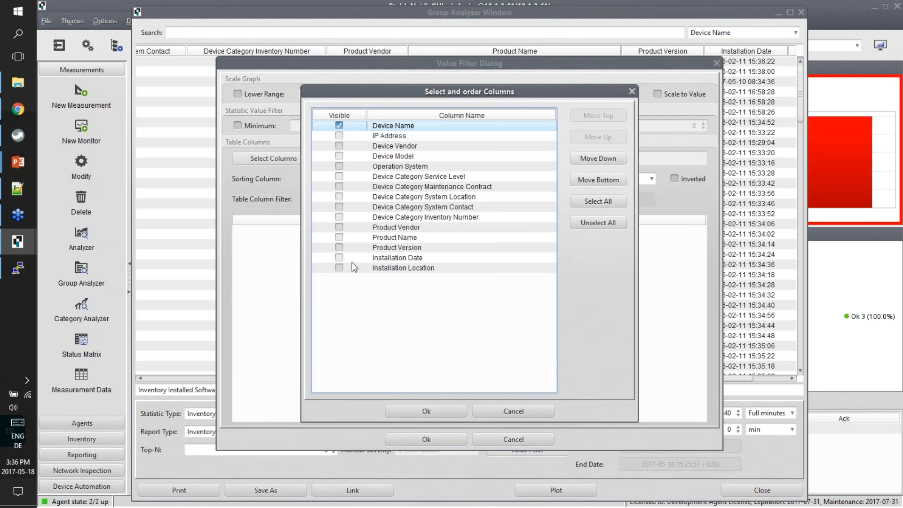
{"action": "left_click", "coordinate": [339, 237]}
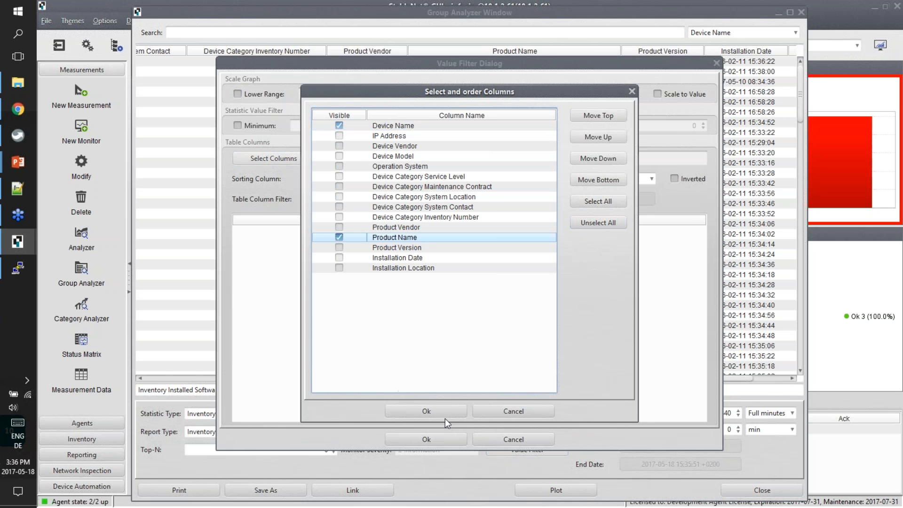
{"action": "left_click", "coordinate": [426, 411]}
{"action": "left_click", "coordinate": [431, 438]}
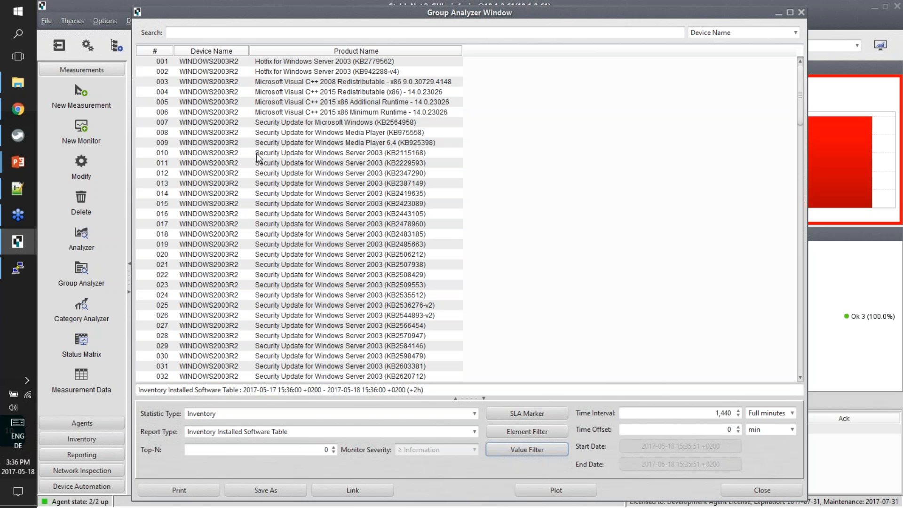
Open the report's web link in Chrome and close the empty New Tab page
{"action": "left_click", "coordinate": [341, 491]}
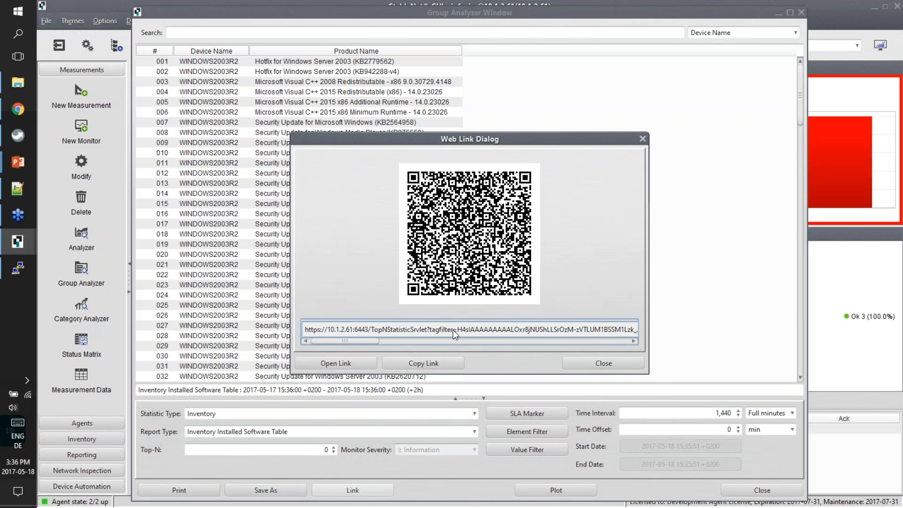
{"action": "left_click", "coordinate": [336, 363]}
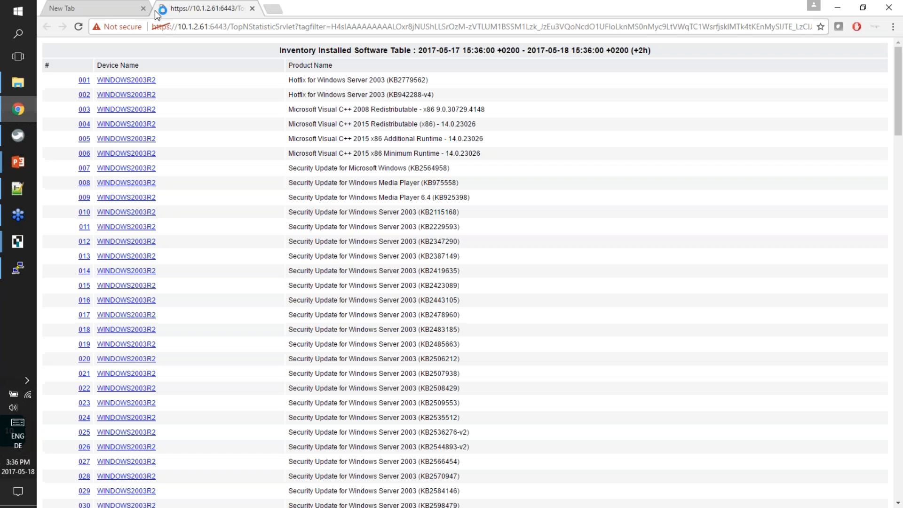
{"action": "left_click", "coordinate": [142, 8]}
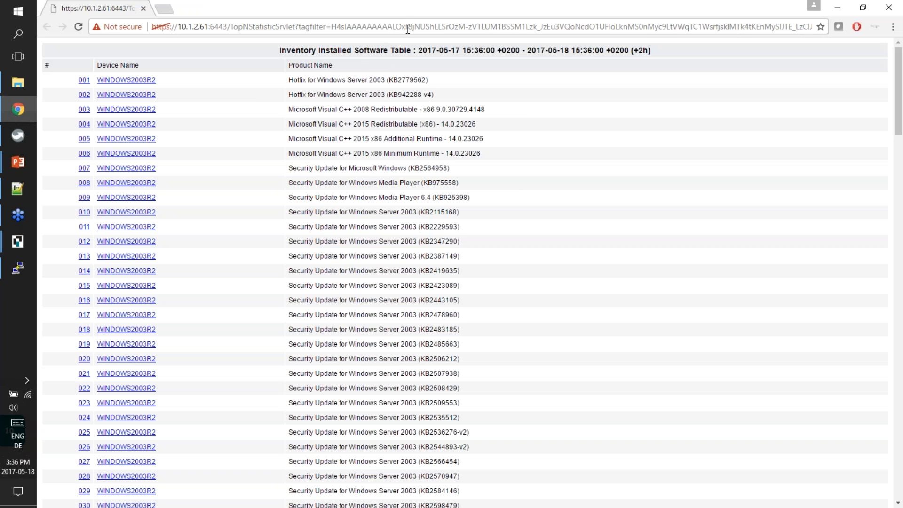
Append &type=csv to the installed software report's URL and load it to download the report as a CSV file
{"action": "key", "text": "End"}
{"action": "type", "text": "&t"}
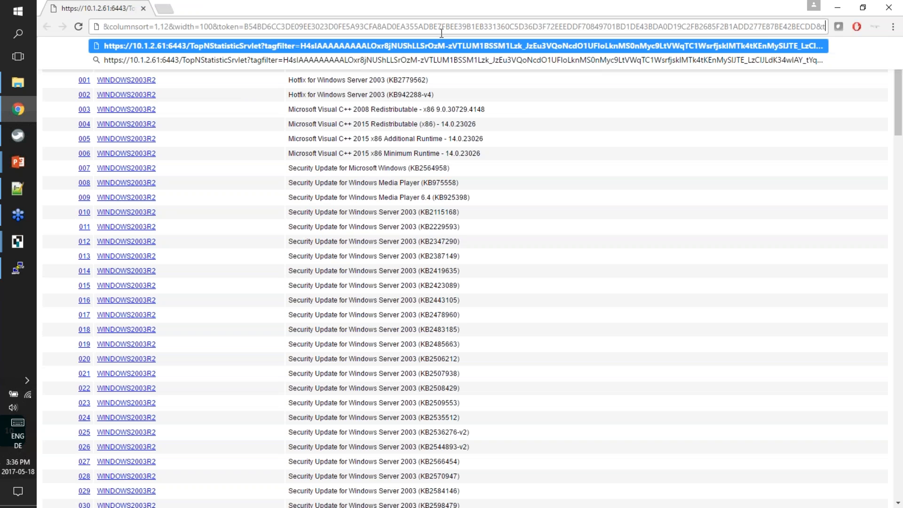
{"action": "type", "text": "ype=csv"}
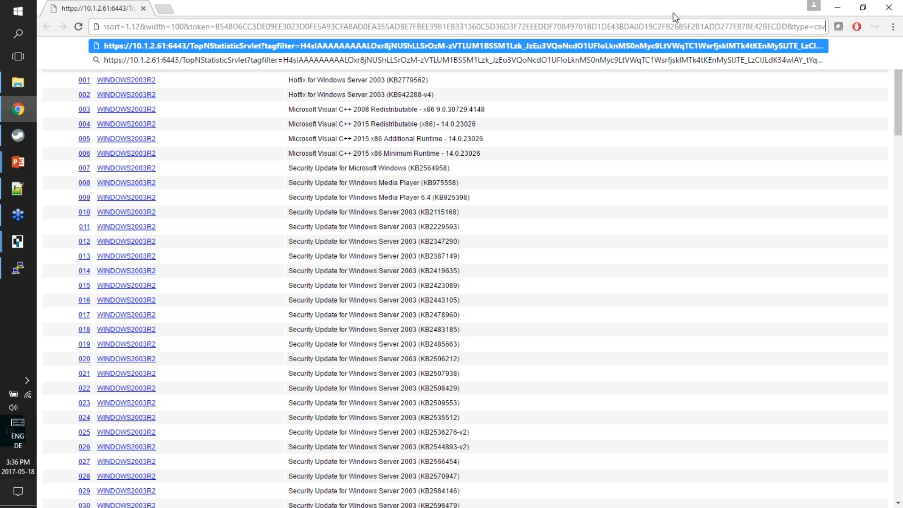
{"action": "left_click_drag", "start_coordinate": [787, 27], "coordinate": [826, 29]}
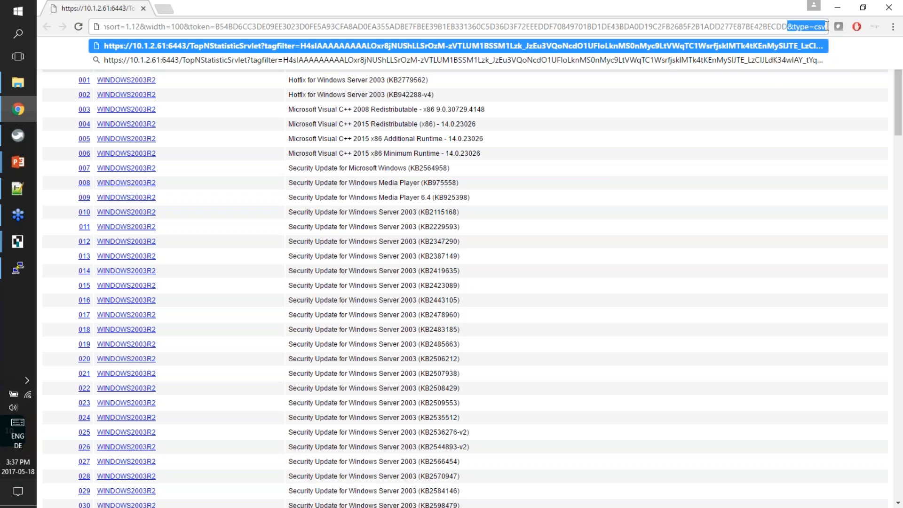
{"action": "key", "text": "ctrl+a"}
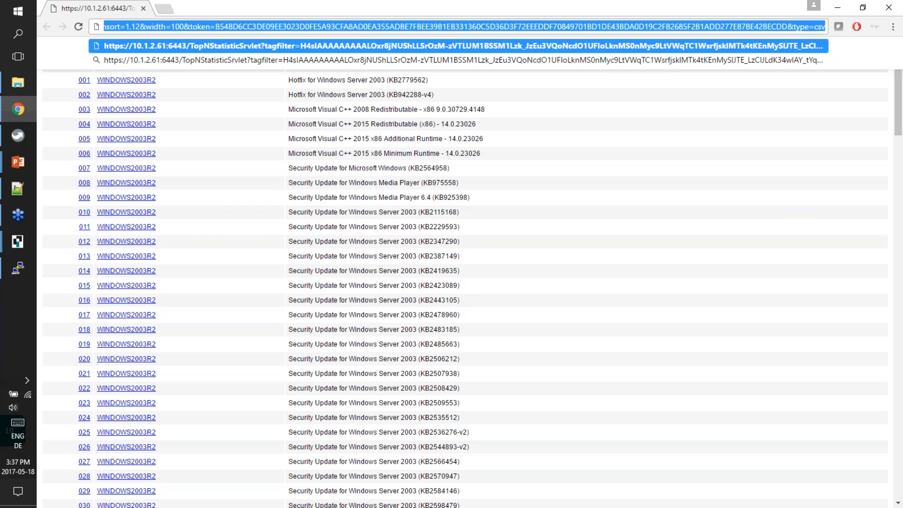
{"action": "left_click", "coordinate": [818, 29]}
{"action": "key", "text": "Return"}
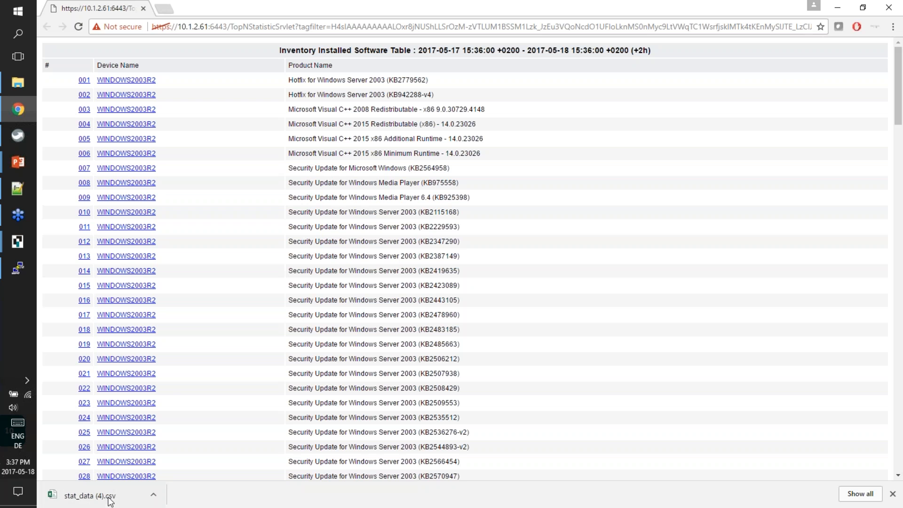
{"action": "left_click", "coordinate": [127, 490]}
Return to StableNet and close the Web Link Dialog and the Group Analyzer window
{"action": "left_click", "coordinate": [838, 11]}
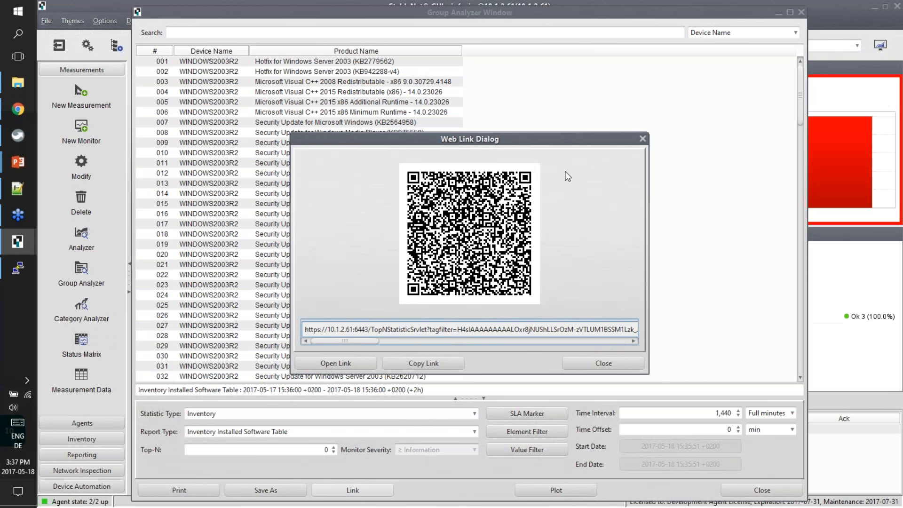
{"action": "key", "text": "Escape"}
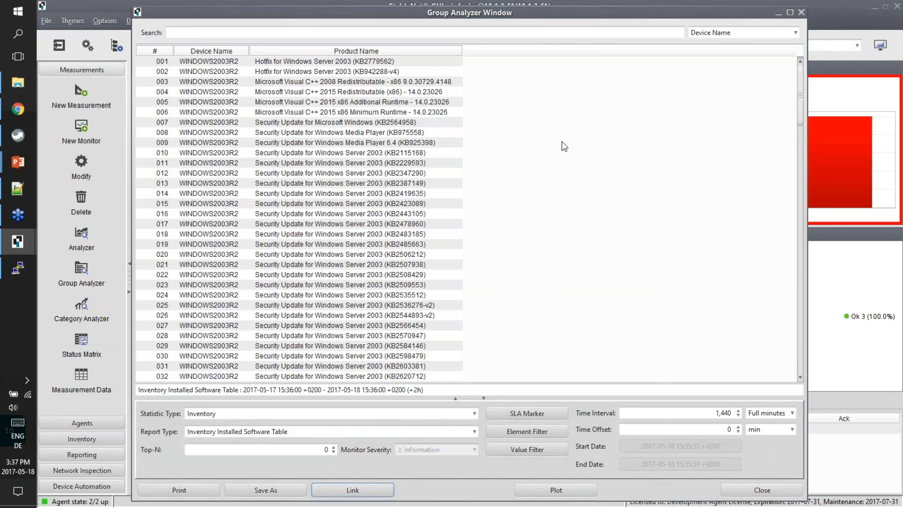
{"action": "key", "text": "Escape"}
{"action": "left_click", "coordinate": [259, 267]}
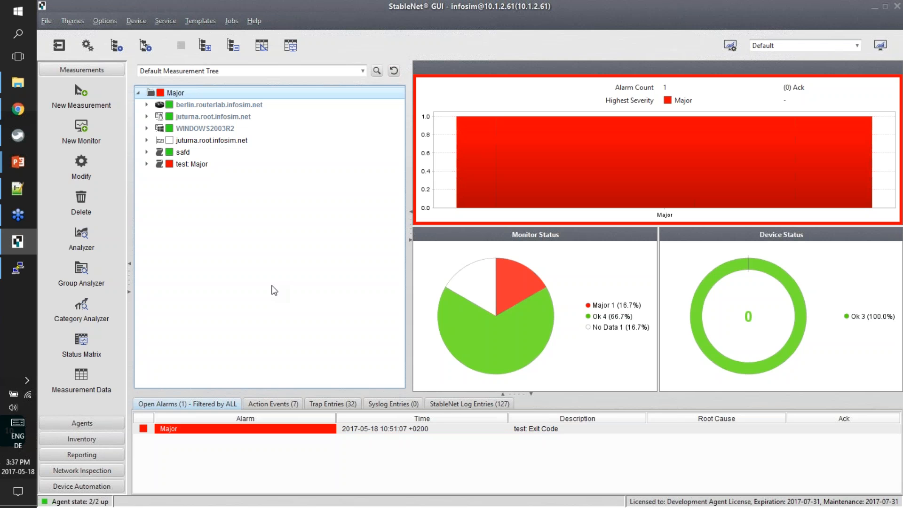
Open the list of backup jobs under Device Automation
{"action": "left_click", "coordinate": [82, 486]}
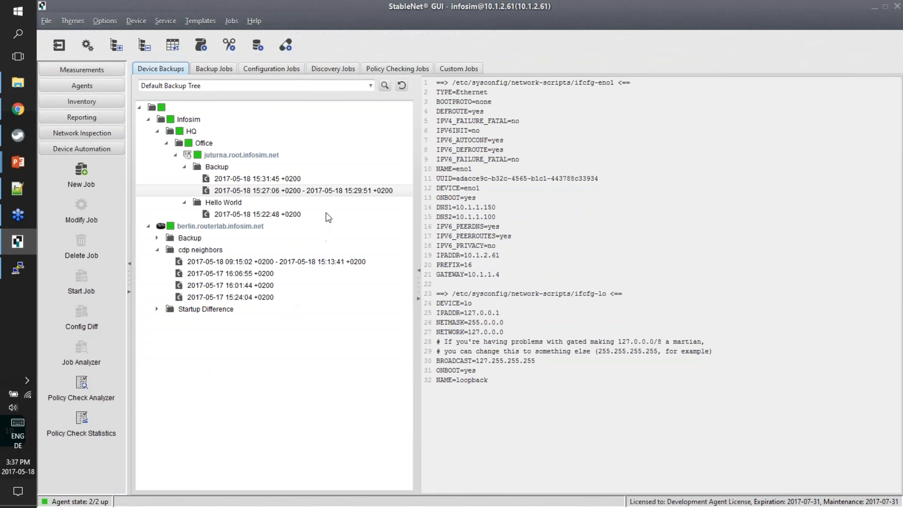
{"action": "left_click", "coordinate": [303, 190]}
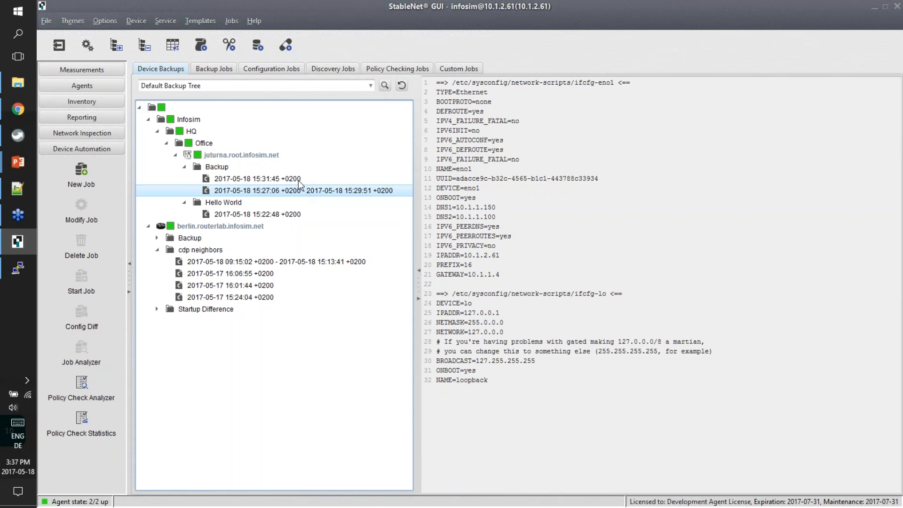
{"action": "left_click", "coordinate": [215, 69]}
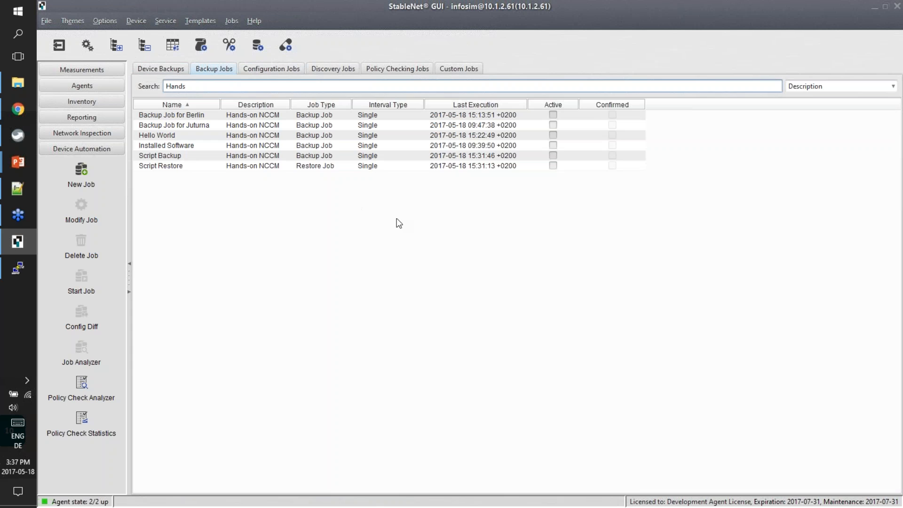
Switch to Notepad++ and open getsoftware.sh from the backup-scripts folder
{"action": "key", "text": "alt+Tab"}
{"action": "key", "text": "alt+Tab"}
{"action": "key", "text": "alt+Tab"}
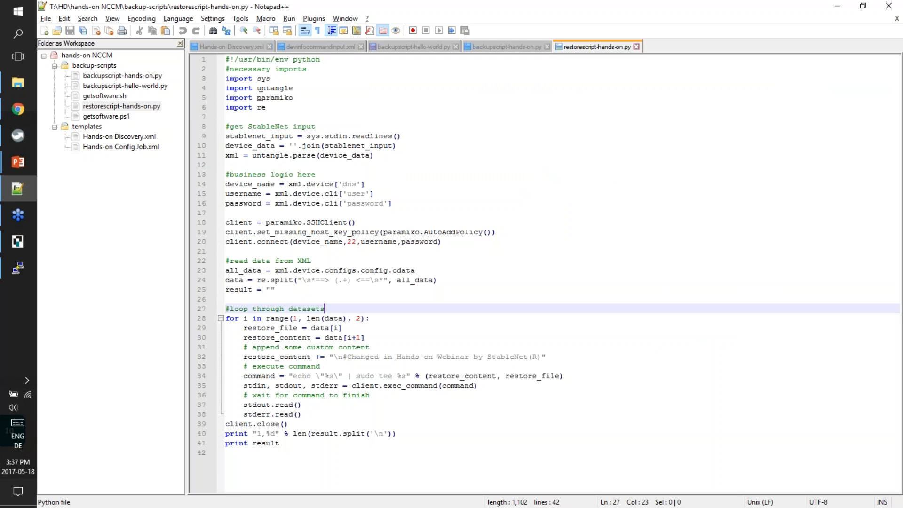
{"action": "double_click", "coordinate": [109, 95]}
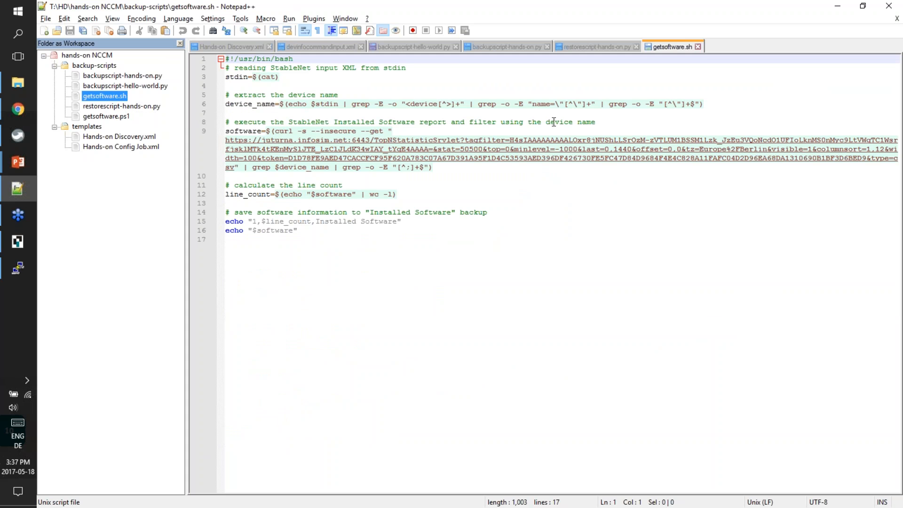
Examine how getsoftware.sh reads the StableNet input XML from stdin and extracts the device name
{"action": "left_click", "coordinate": [393, 74]}
{"action": "left_click", "coordinate": [419, 70]}
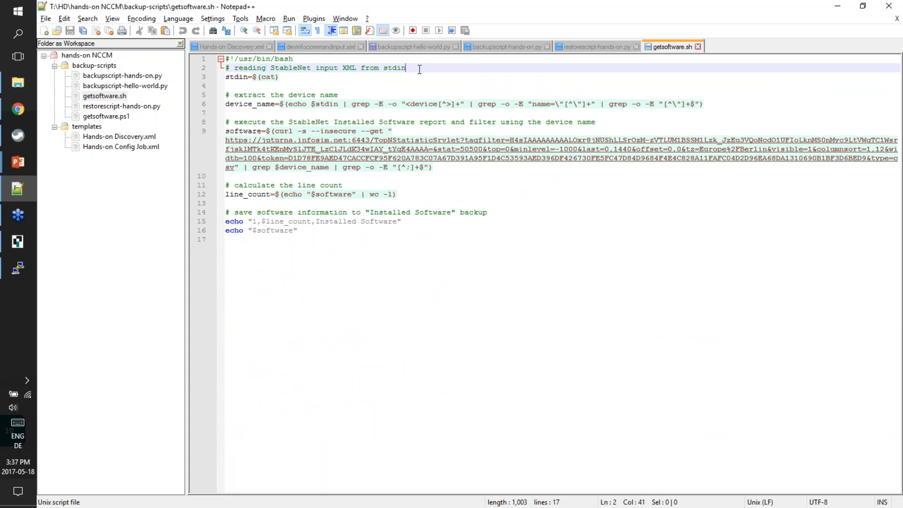
{"action": "left_click", "coordinate": [467, 61]}
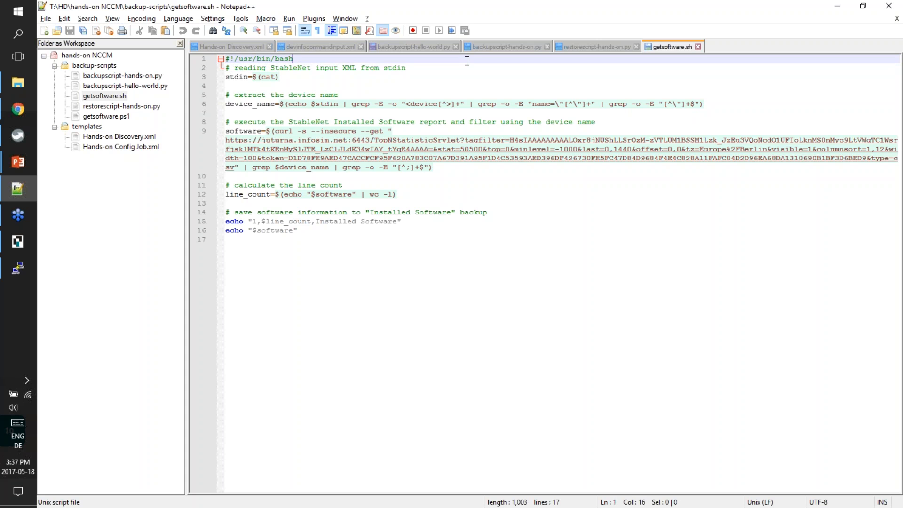
{"action": "left_click", "coordinate": [467, 67]}
{"action": "left_click", "coordinate": [457, 79]}
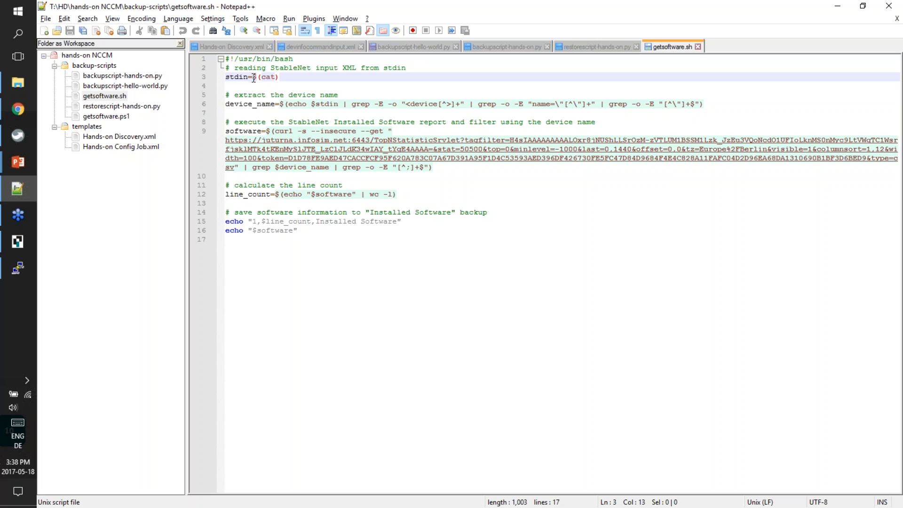
{"action": "left_click", "coordinate": [281, 104]}
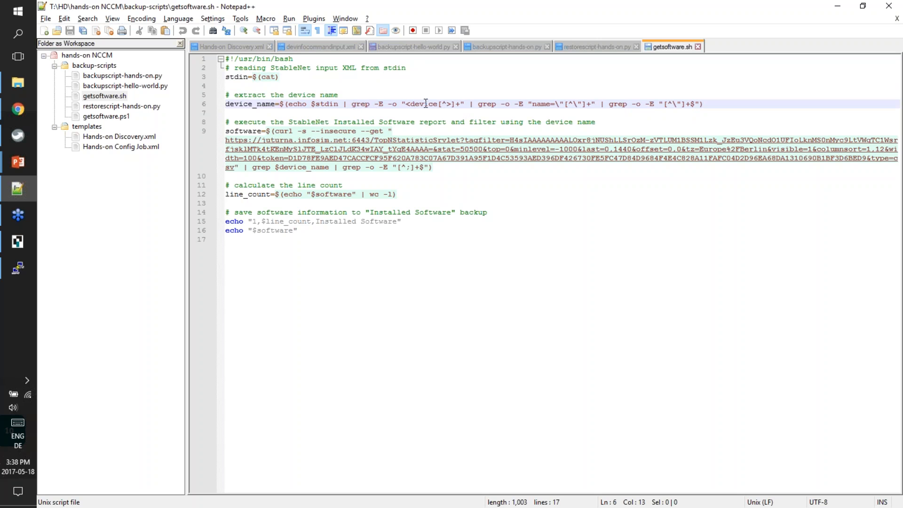
{"action": "left_click", "coordinate": [704, 103]}
{"action": "left_click_drag", "start_coordinate": [275, 104], "coordinate": [225, 104]}
Examine the curl call to the CSV report URL, its grep on $device_name, and the software variable storing the output
{"action": "left_click", "coordinate": [307, 141]}
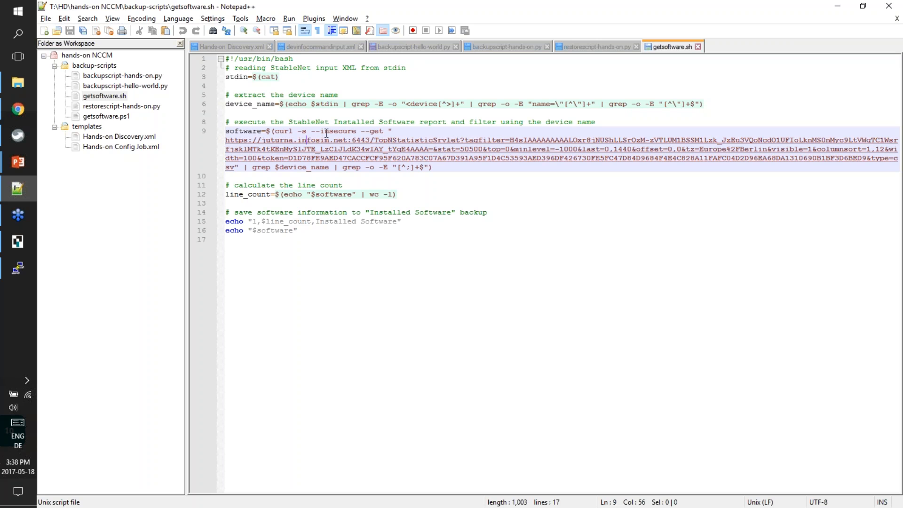
{"action": "left_click_drag", "start_coordinate": [225, 141], "coordinate": [235, 167]}
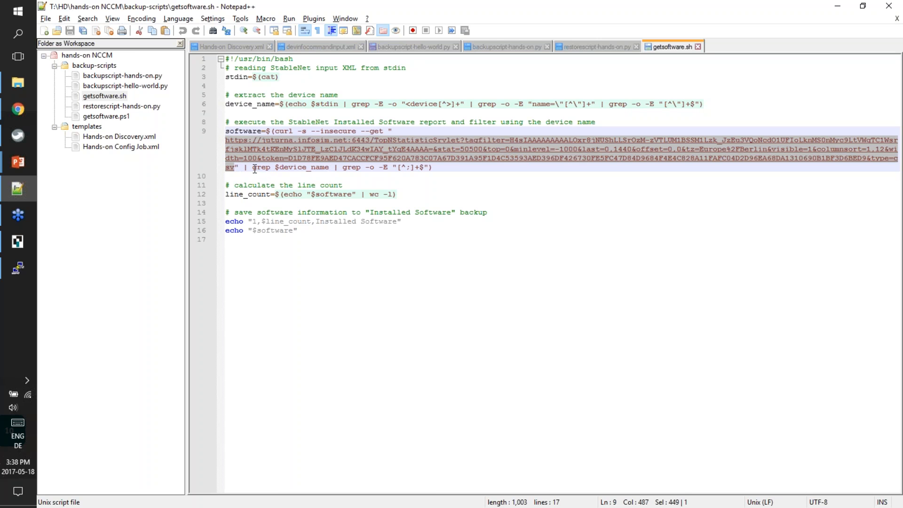
{"action": "left_click_drag", "start_coordinate": [253, 168], "coordinate": [328, 167]}
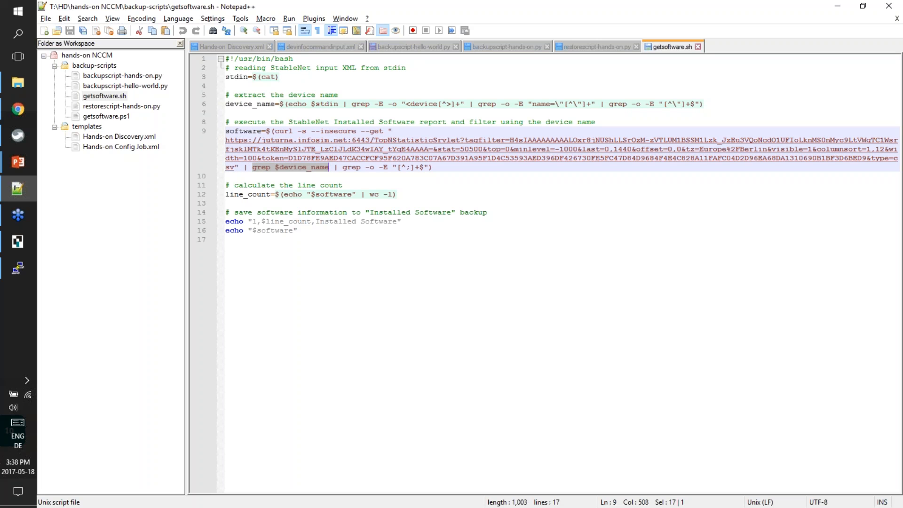
{"action": "double_click", "coordinate": [249, 133]}
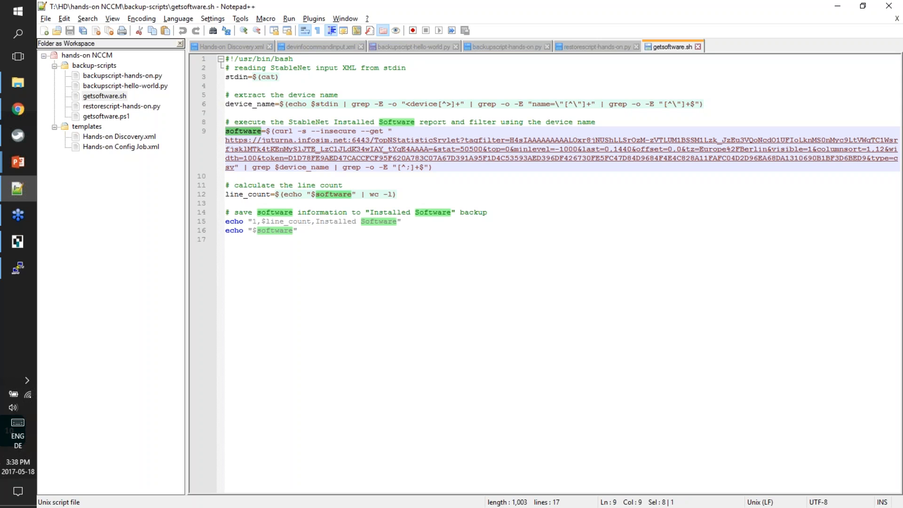
Examine the line_count calculation and the echo lines that write the "Installed Software" backup header and the software list
{"action": "double_click", "coordinate": [254, 194]}
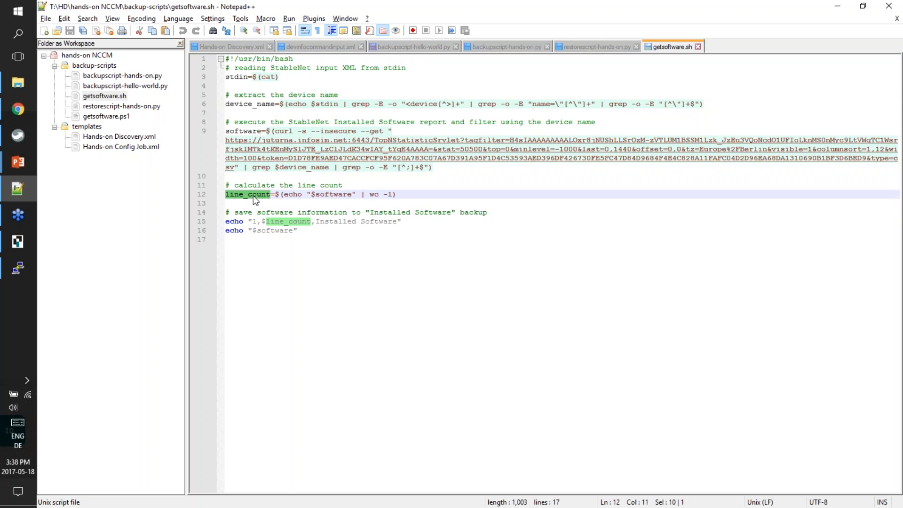
{"action": "left_click", "coordinate": [409, 219]}
{"action": "left_click_drag", "start_coordinate": [408, 219], "coordinate": [250, 222]}
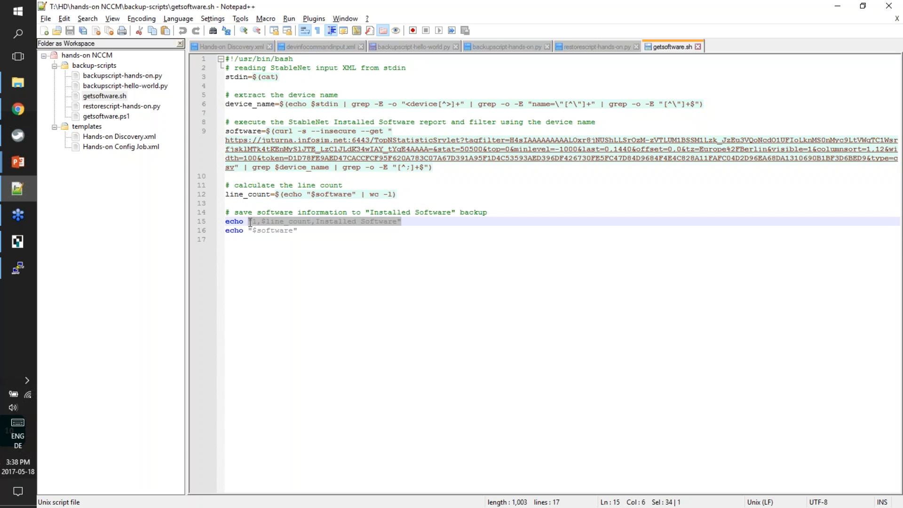
{"action": "left_click", "coordinate": [329, 225]}
{"action": "double_click", "coordinate": [254, 222]}
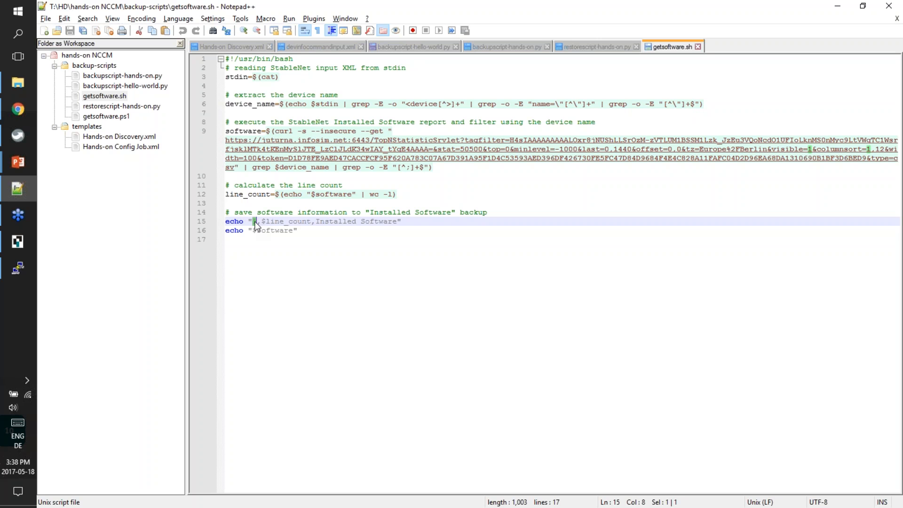
{"action": "left_click_drag", "start_coordinate": [262, 221], "coordinate": [398, 223]}
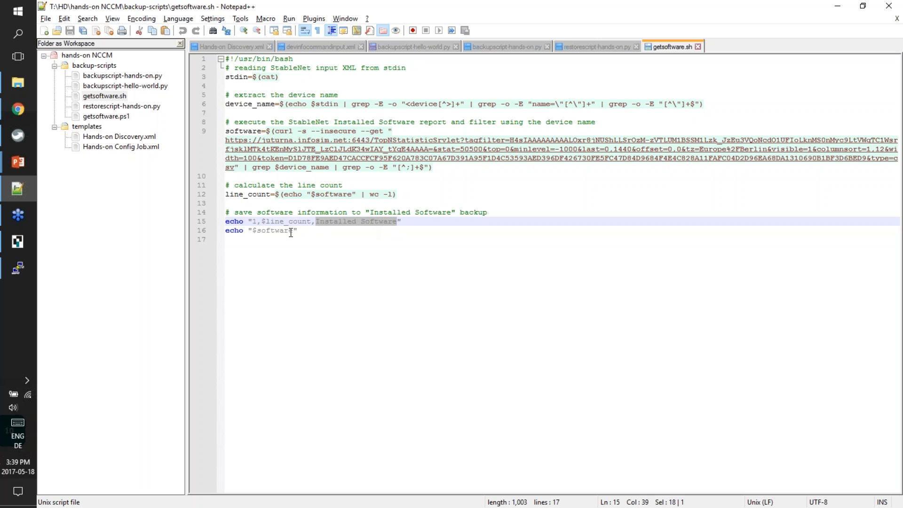
{"action": "left_click_drag", "start_coordinate": [297, 231], "coordinate": [198, 232]}
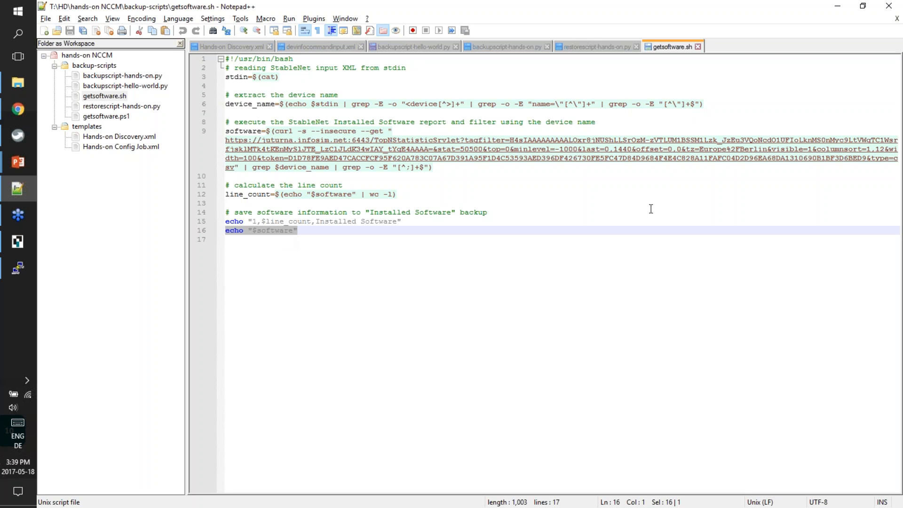
Return to StableNet and open the Installed Software backup job for modification at its backup settings
{"action": "left_click", "coordinate": [837, 6]}
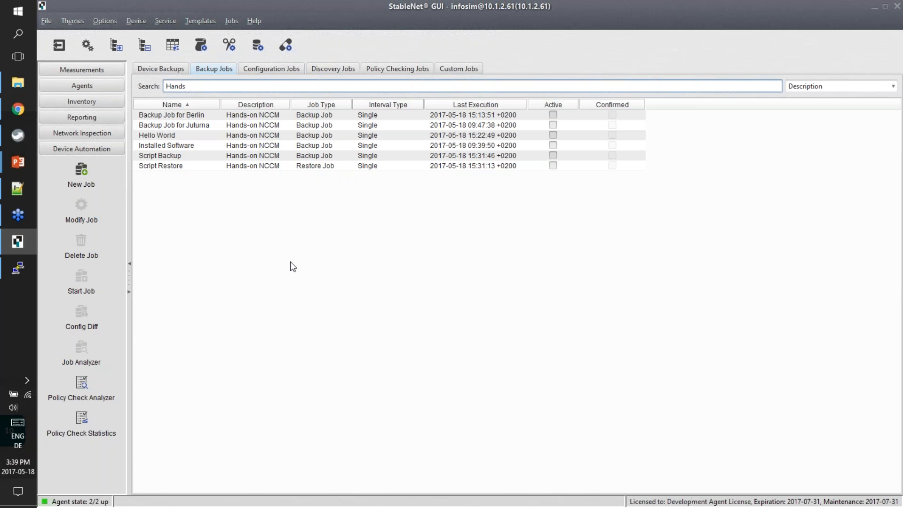
{"action": "left_click", "coordinate": [892, 23]}
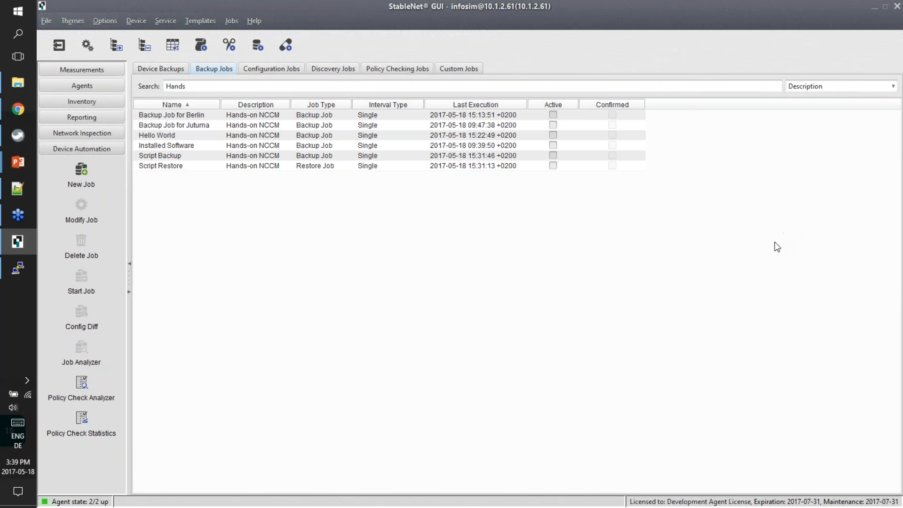
{"action": "left_click", "coordinate": [793, 187]}
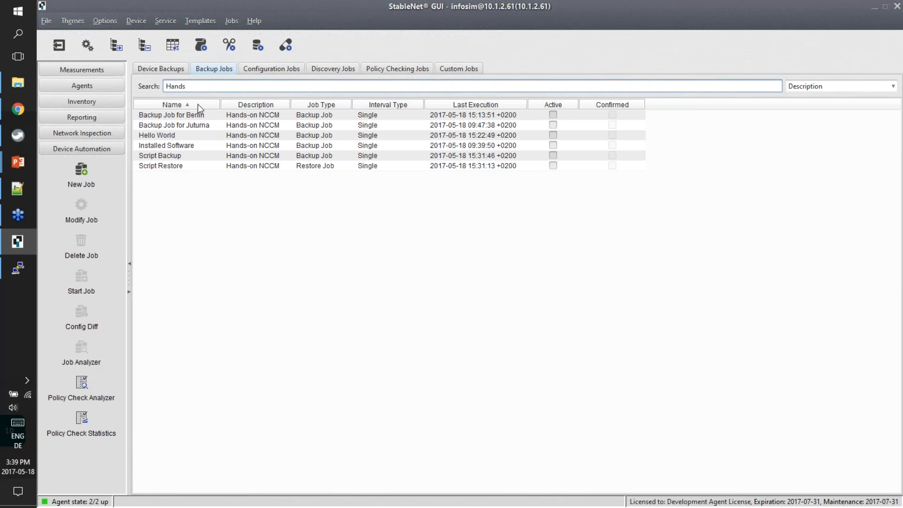
{"action": "left_click", "coordinate": [192, 146]}
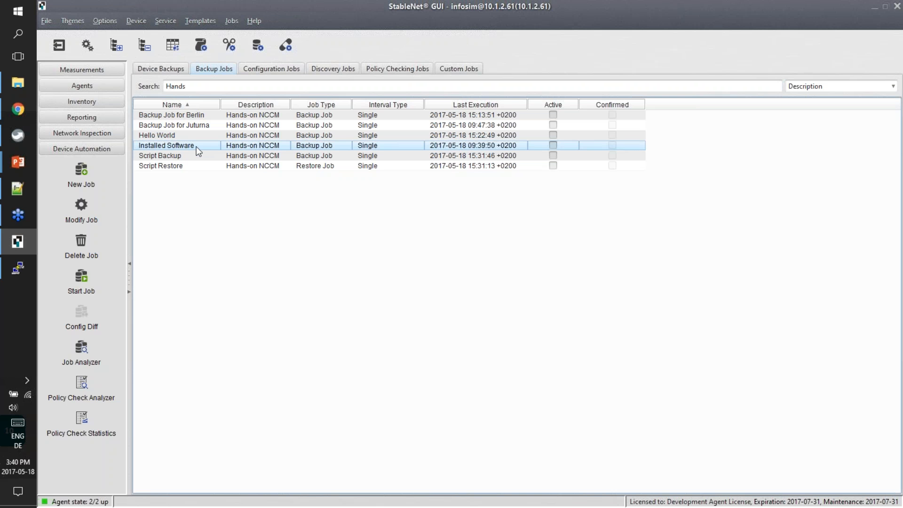
{"action": "double_click", "coordinate": [196, 146]}
{"action": "left_click", "coordinate": [281, 115]}
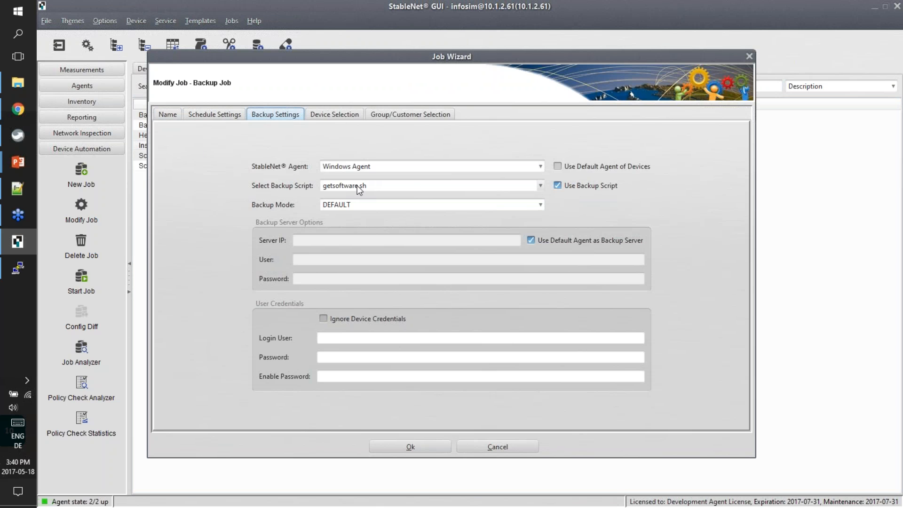
Review the operating system conditions of the job's WannaCry Devices filter and preview the devices matching the Windows XP condition
{"action": "left_click", "coordinate": [335, 113]}
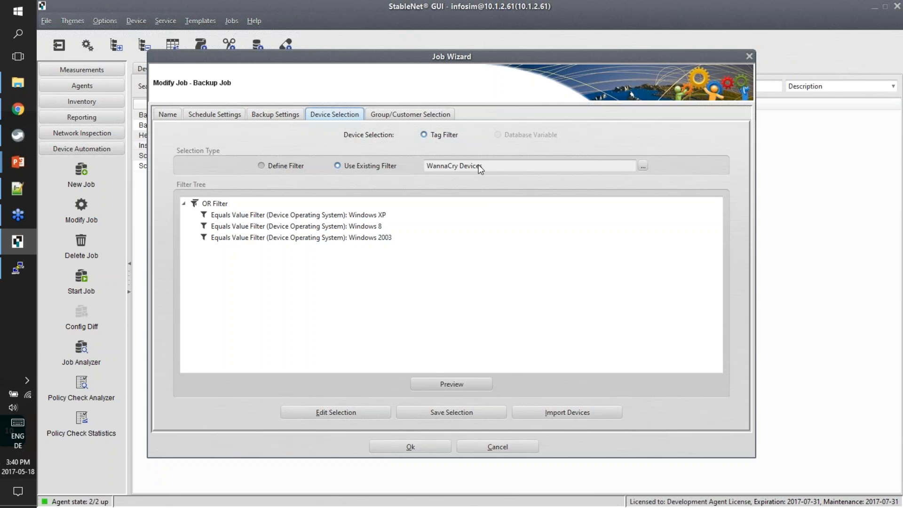
{"action": "left_click", "coordinate": [280, 217]}
{"action": "left_click", "coordinate": [279, 239], "text": "shift"}
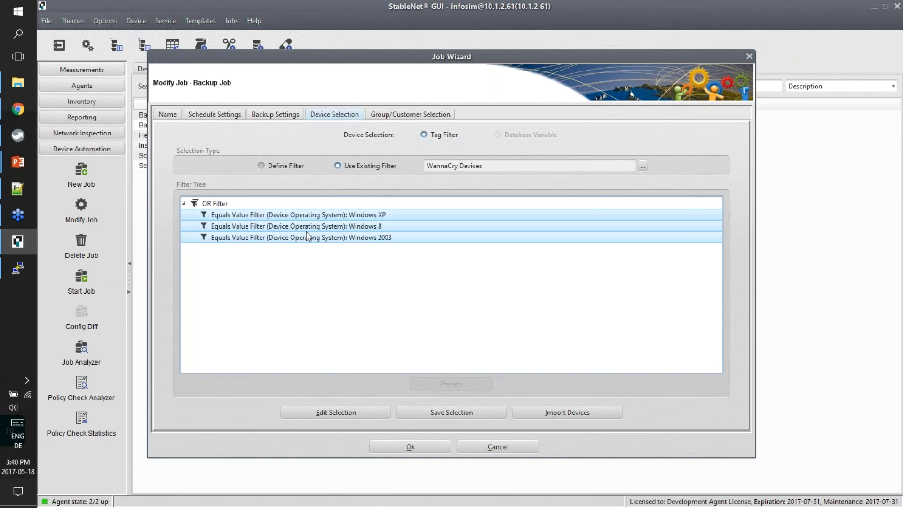
{"action": "left_click", "coordinate": [355, 216]}
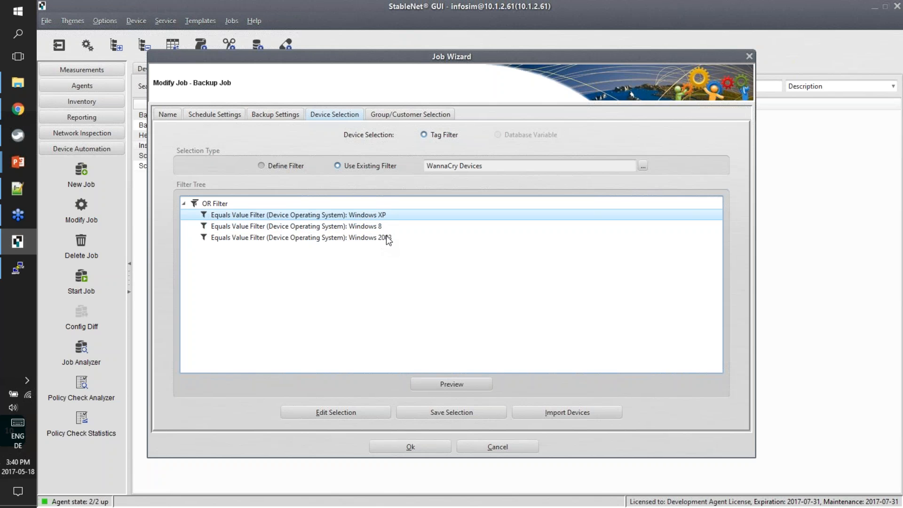
{"action": "left_click", "coordinate": [463, 383]}
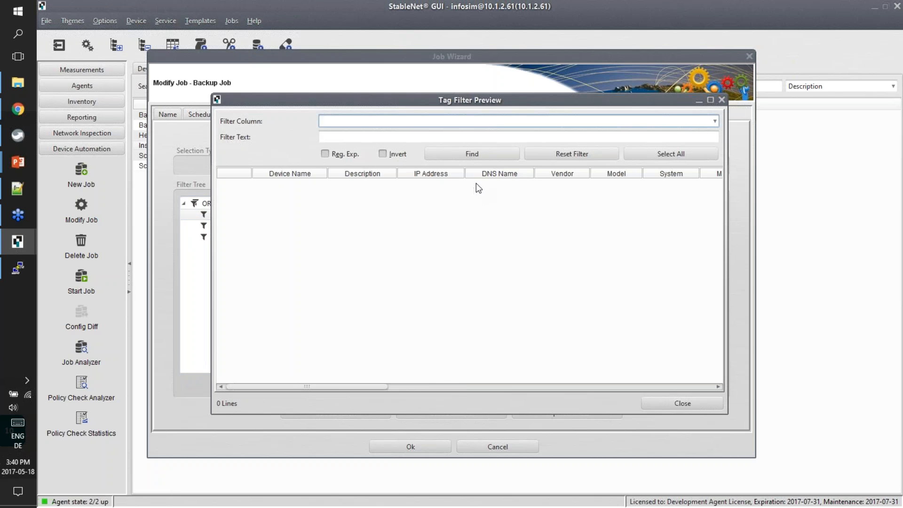
Close the job without changes and check the Operating System property of WINDOWS2003R2 in the inventory
{"action": "key", "text": "Escape"}
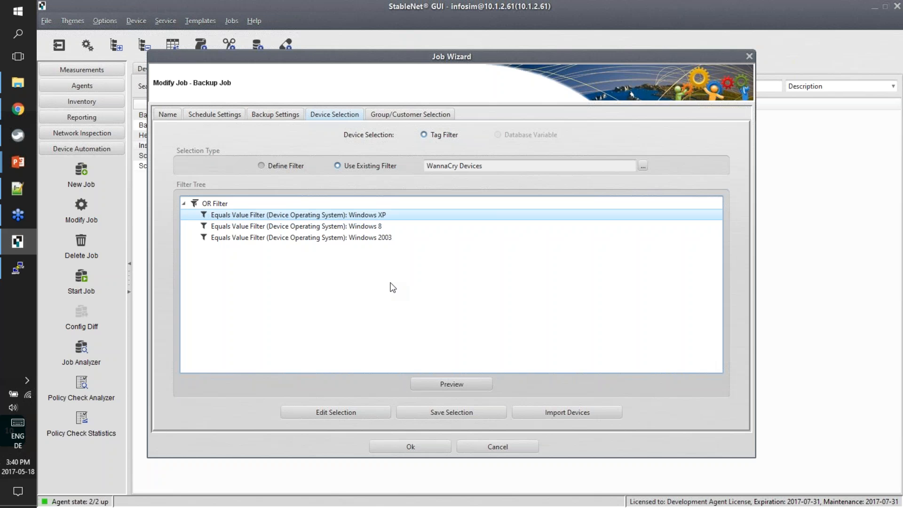
{"action": "key", "text": "Escape"}
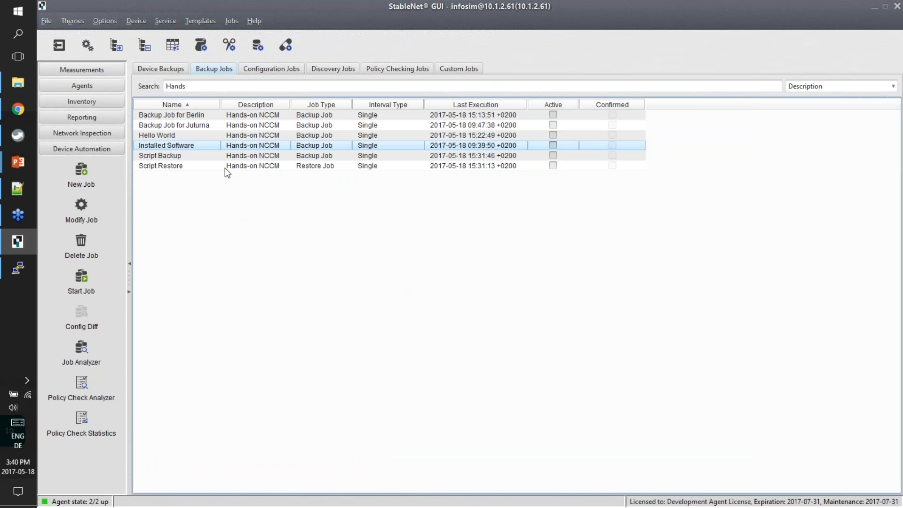
{"action": "left_click", "coordinate": [89, 101]}
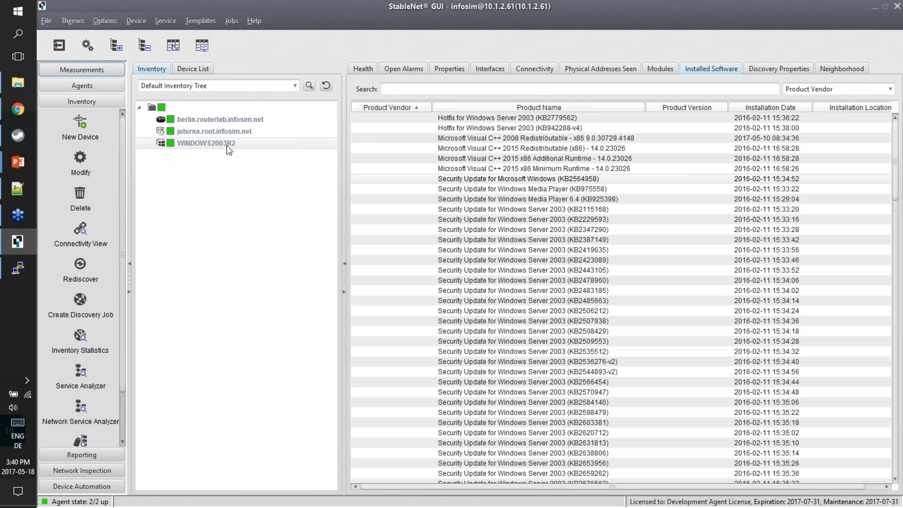
{"action": "left_click", "coordinate": [444, 69]}
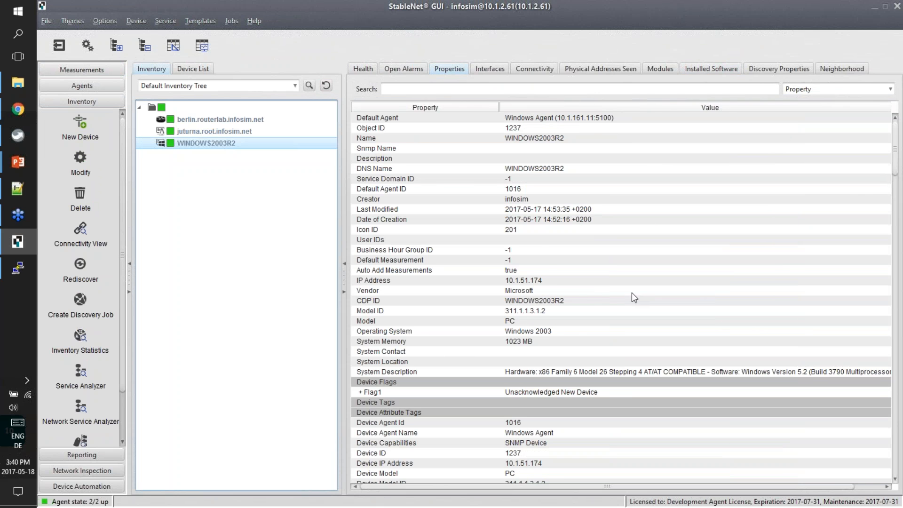
{"action": "left_click", "coordinate": [610, 302]}
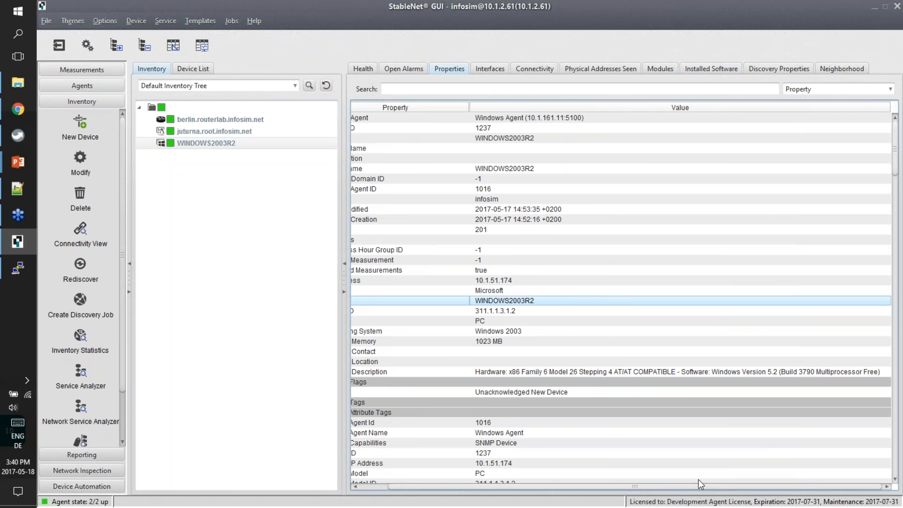
{"action": "left_click_drag", "start_coordinate": [695, 490], "coordinate": [666, 491]}
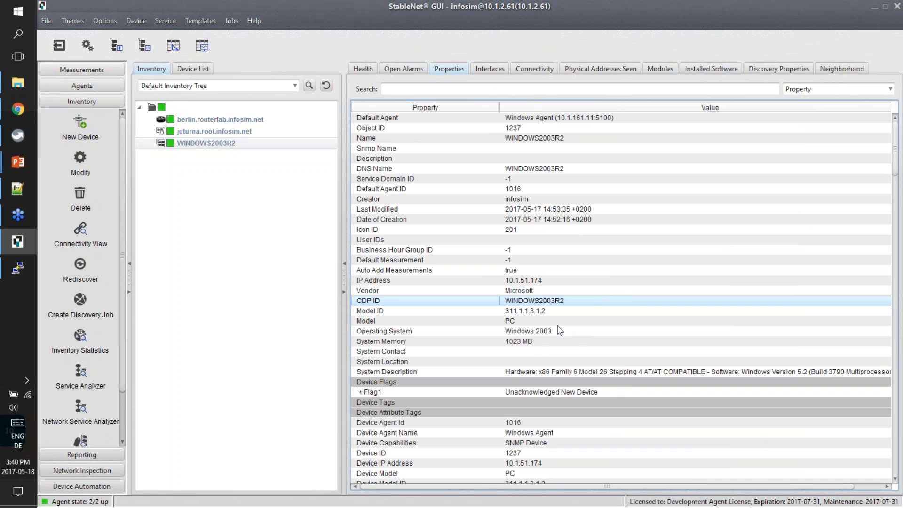
{"action": "left_click", "coordinate": [536, 332]}
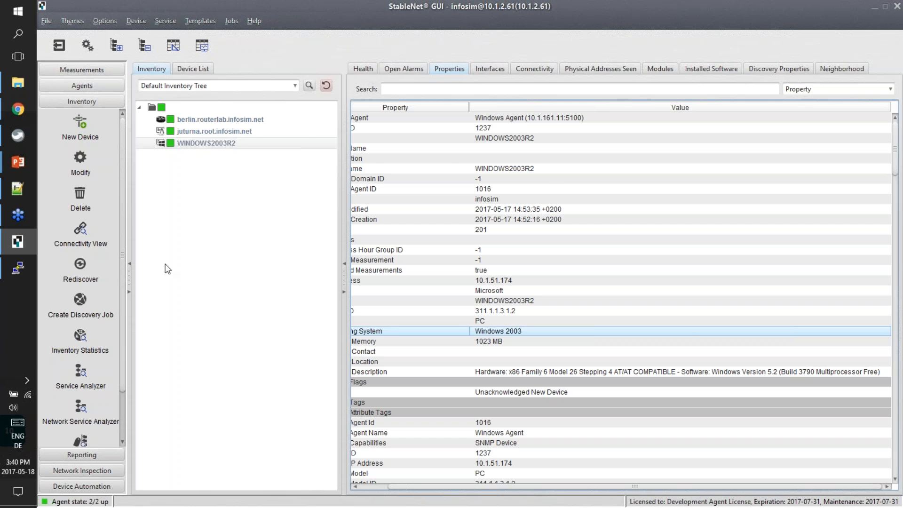
Reopen the Installed Software backup job and review its agent and backup script settings
{"action": "left_click", "coordinate": [101, 487]}
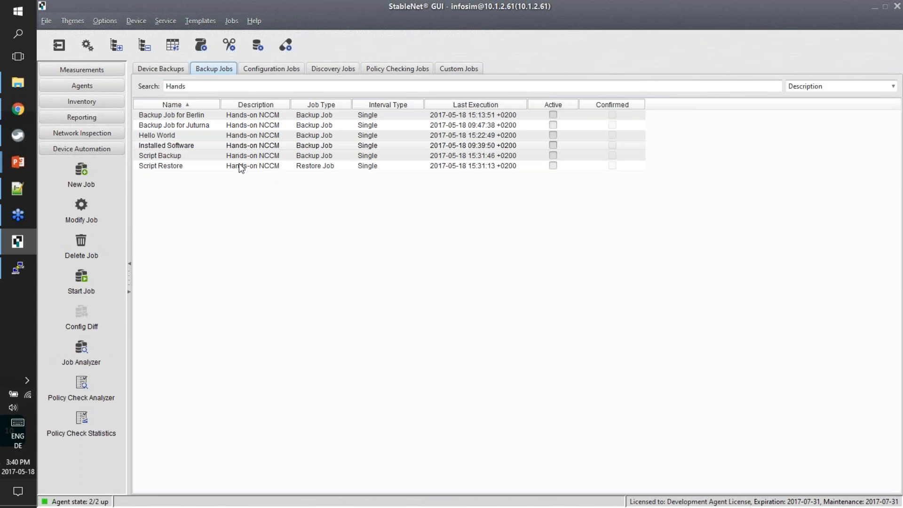
{"action": "left_click", "coordinate": [192, 145]}
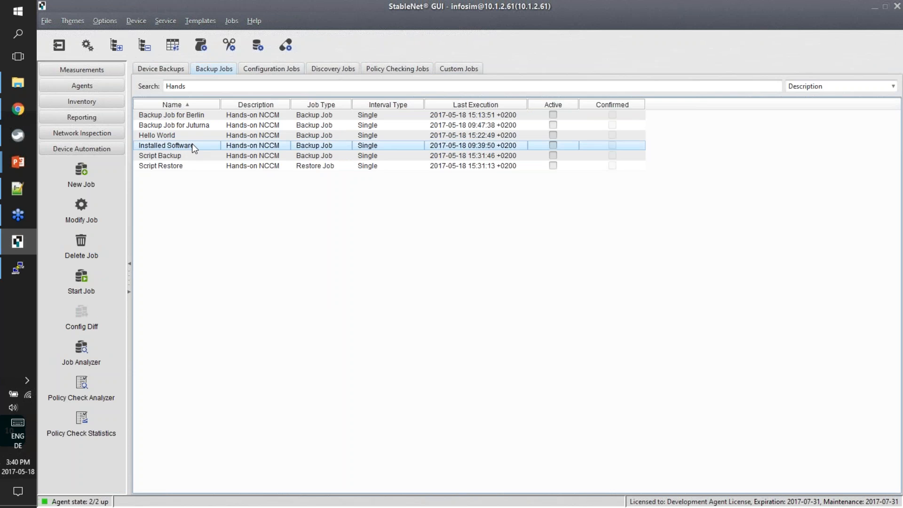
{"action": "double_click", "coordinate": [192, 145]}
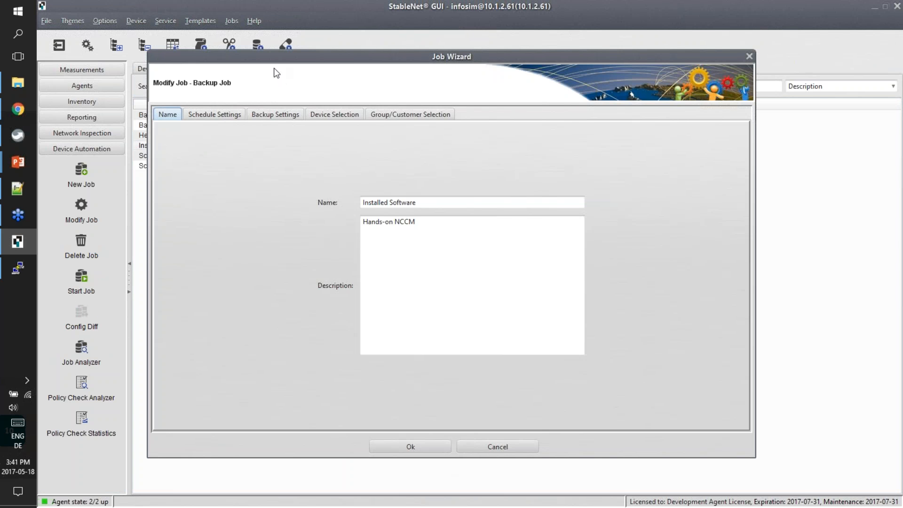
{"action": "left_click", "coordinate": [270, 115]}
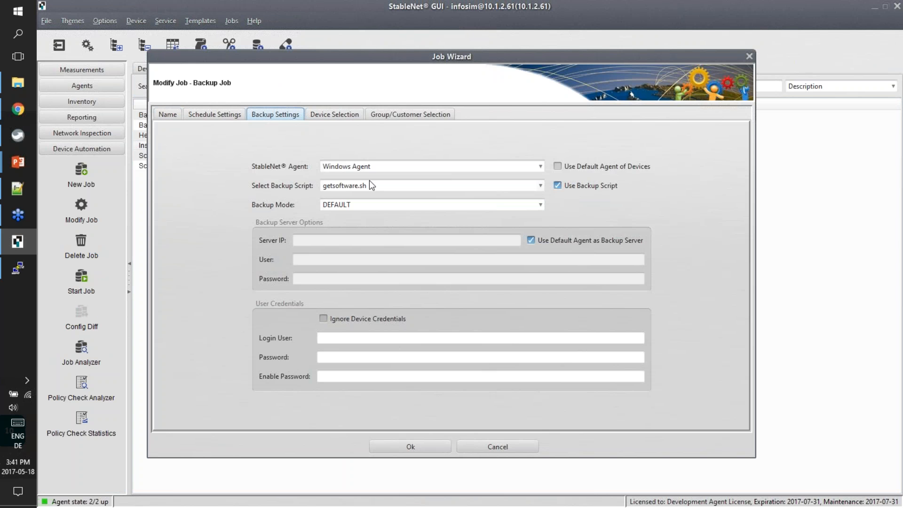
Preview the devices matching the whole WannaCry Devices filter, recheck the backup settings, and close the job without changes
{"action": "left_click", "coordinate": [333, 114]}
{"action": "left_click", "coordinate": [459, 384]}
{"action": "left_click", "coordinate": [521, 184]}
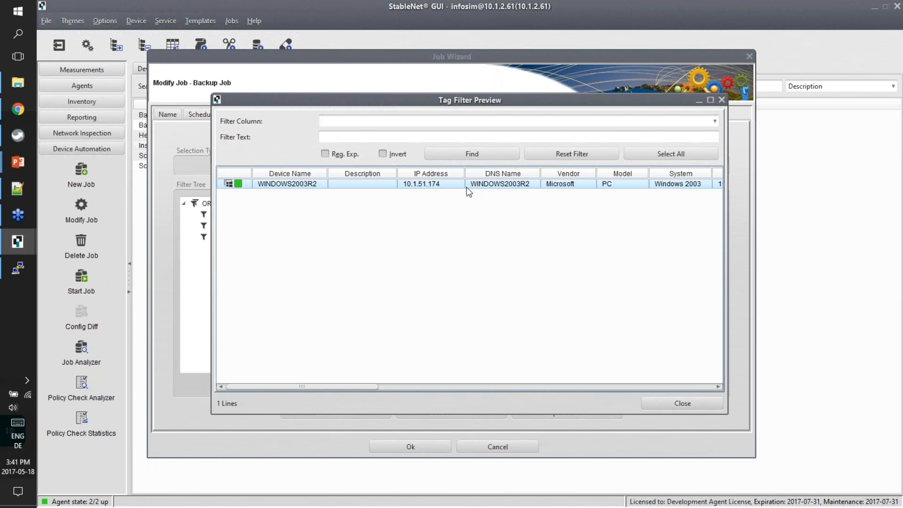
{"action": "key", "text": "Escape"}
{"action": "left_click", "coordinate": [334, 312]}
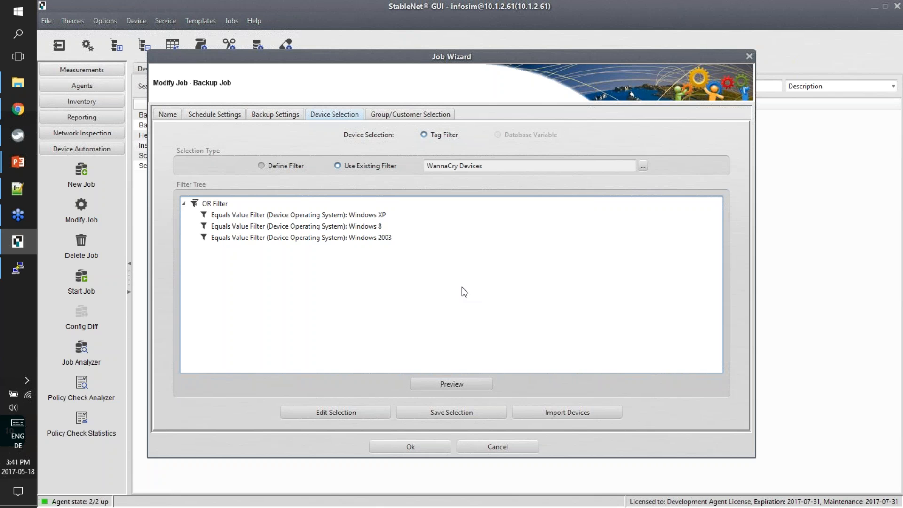
{"action": "left_click", "coordinate": [284, 115]}
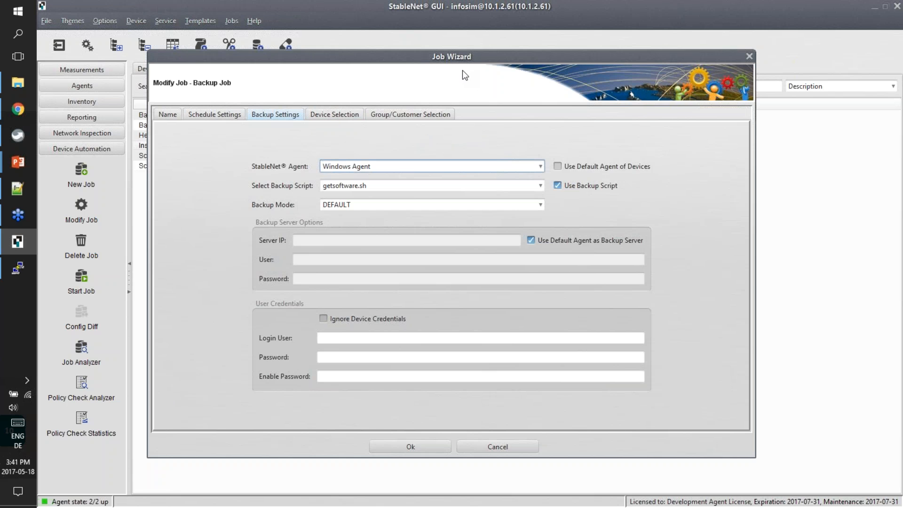
{"action": "key", "text": "Escape"}
Start the Installed Software backup job manually without a tag label and bring up its execution report
{"action": "left_click", "coordinate": [86, 282]}
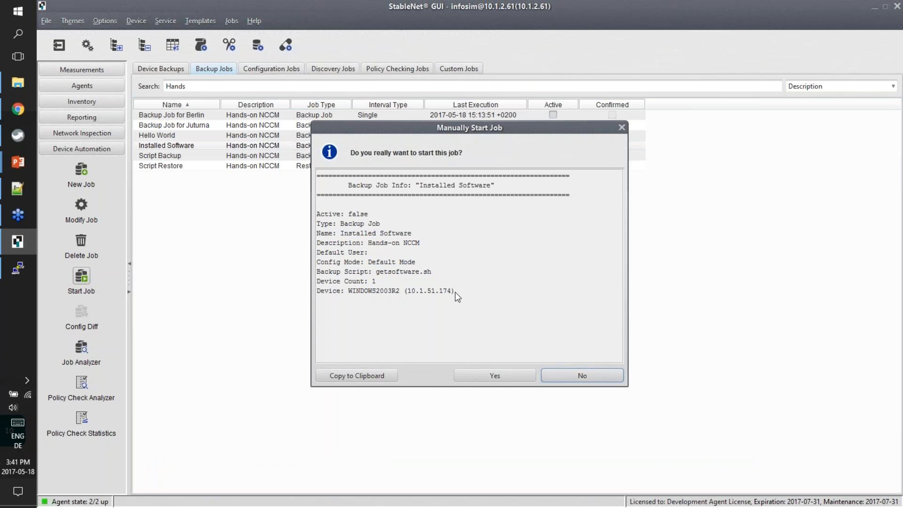
{"action": "left_click", "coordinate": [497, 374]}
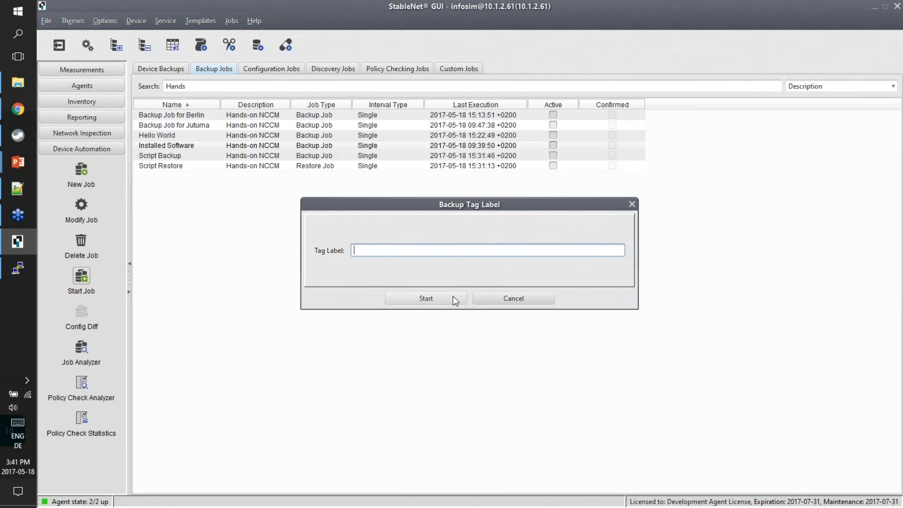
{"action": "left_click", "coordinate": [447, 296]}
{"action": "left_click", "coordinate": [463, 280]}
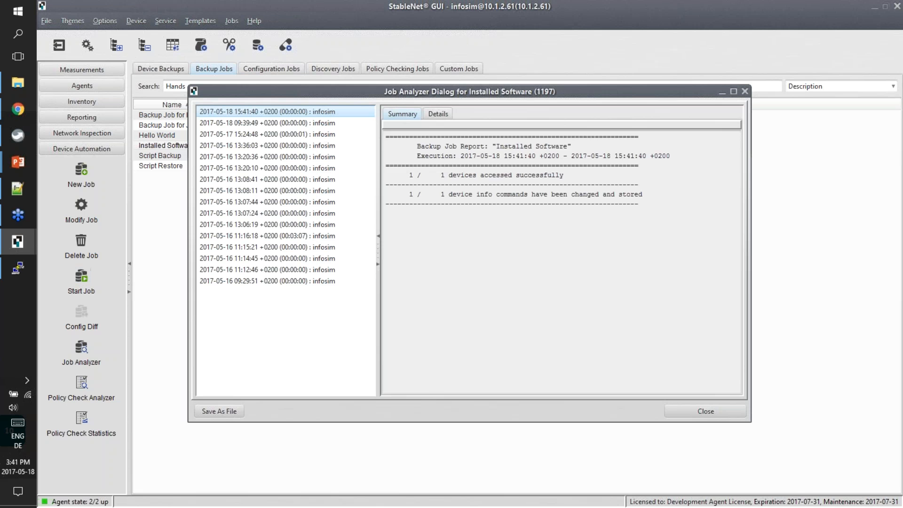
Examine the detailed job result for WINDOWS2003R2 through to the end of its software list, and close the report
{"action": "left_click", "coordinate": [436, 112]}
{"action": "double_click", "coordinate": [413, 178]}
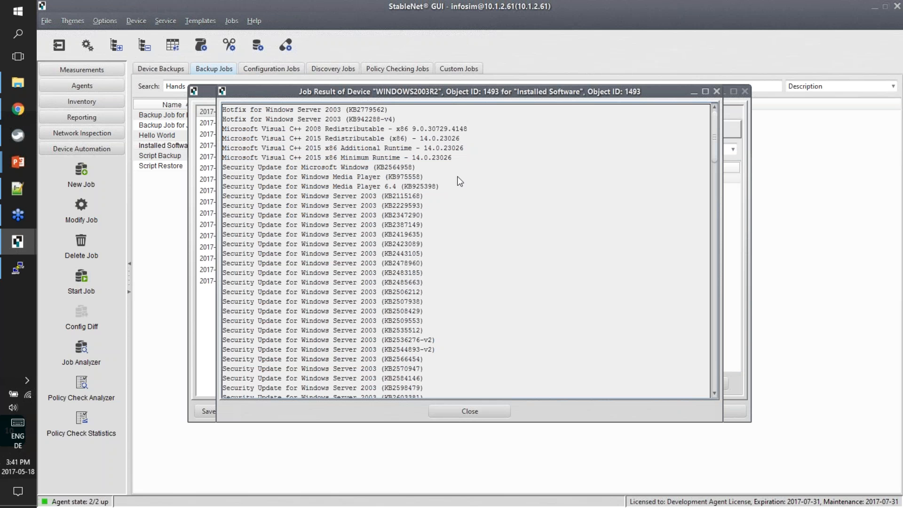
{"action": "left_click_drag", "start_coordinate": [223, 109], "coordinate": [382, 505]}
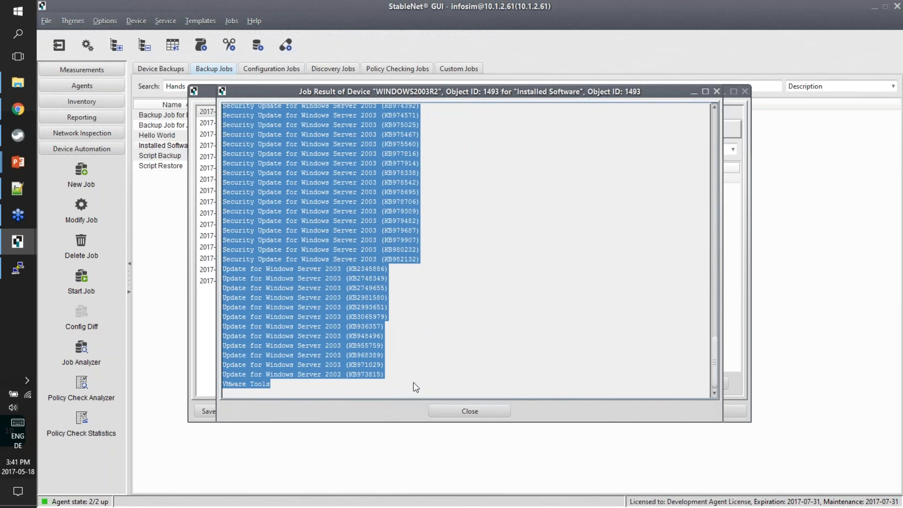
{"action": "key", "text": "Escape"}
{"action": "key", "text": "Escape"}
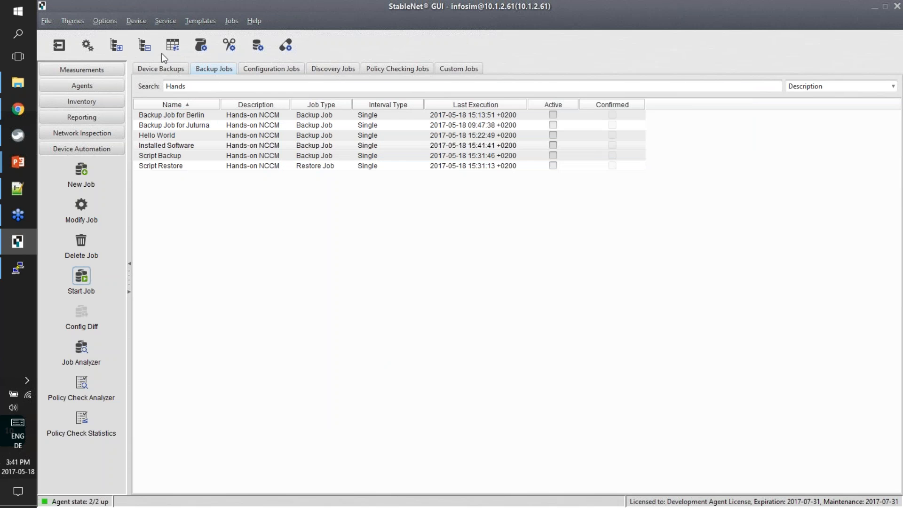
Display the new Installed Software backup stored for WINDOWS2003R2 among the device backups
{"action": "left_click", "coordinate": [161, 69]}
{"action": "left_click", "coordinate": [148, 320]}
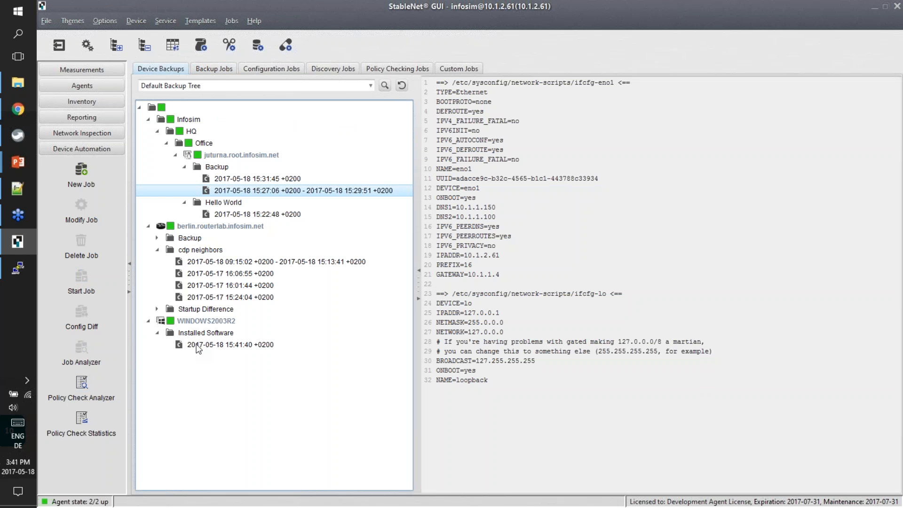
{"action": "left_click", "coordinate": [197, 346]}
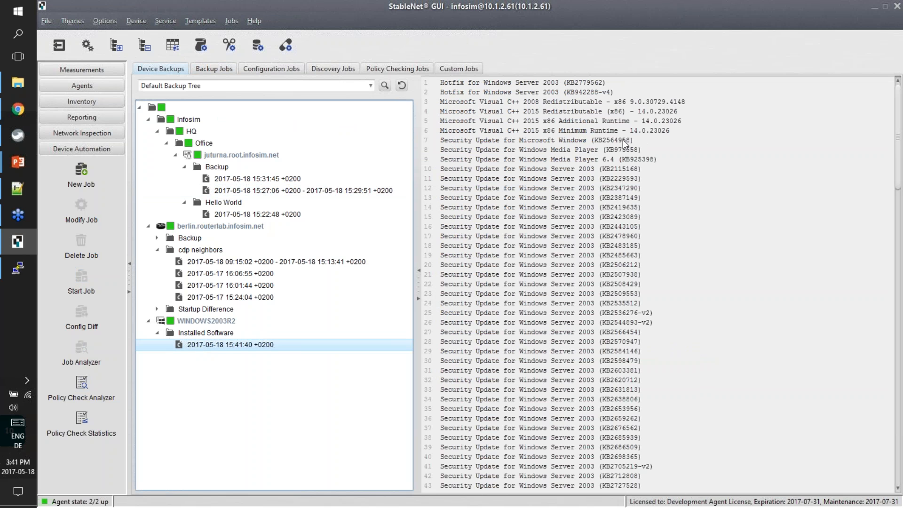
Create a config snippet from KB2564958 in the Installed Software backup and name it "Wannacry Patch"
{"action": "double_click", "coordinate": [613, 140]}
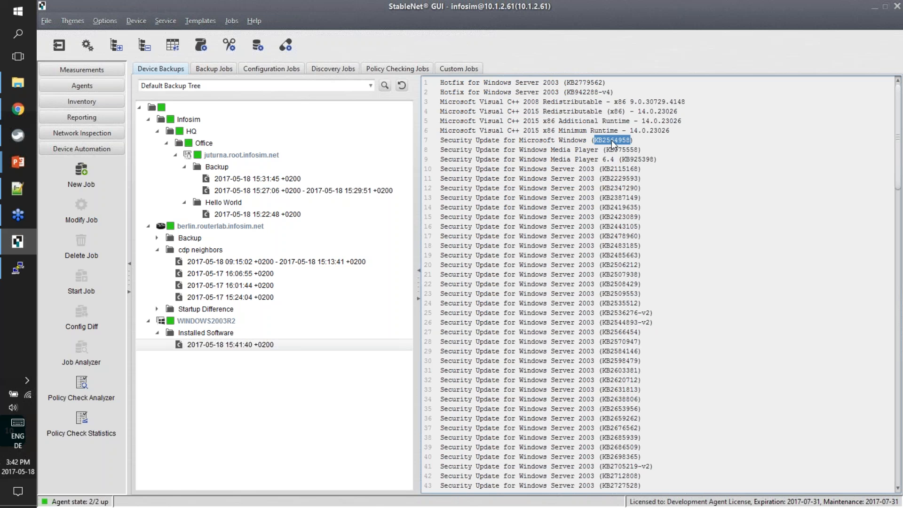
{"action": "right_click", "coordinate": [612, 140]}
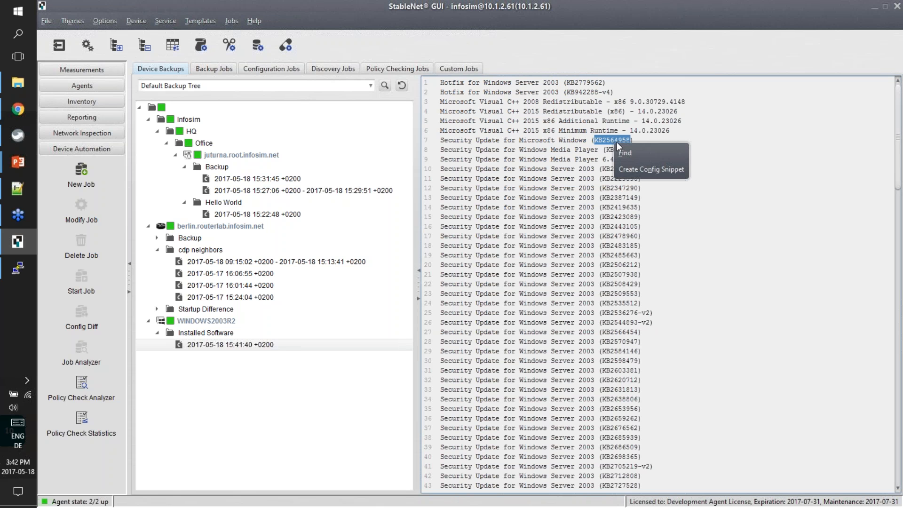
{"action": "left_click", "coordinate": [648, 170]}
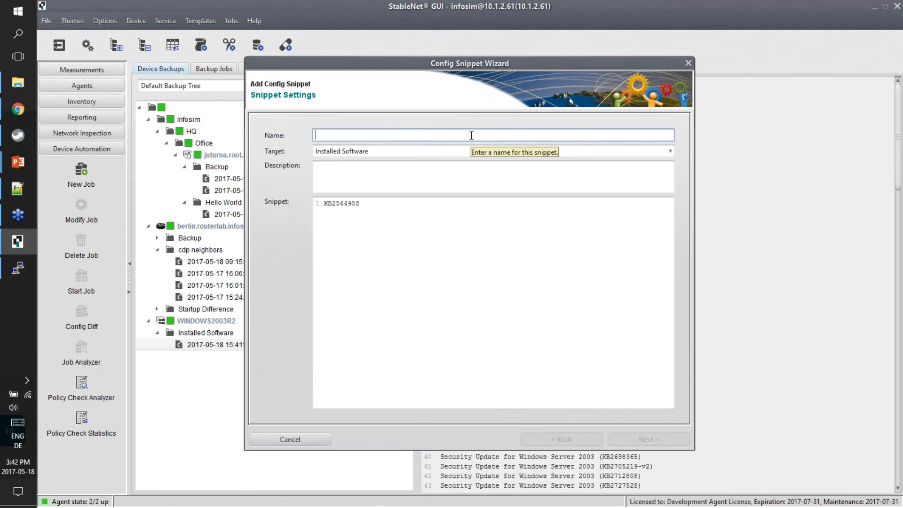
{"action": "type", "text": "Wannacry Patch"}
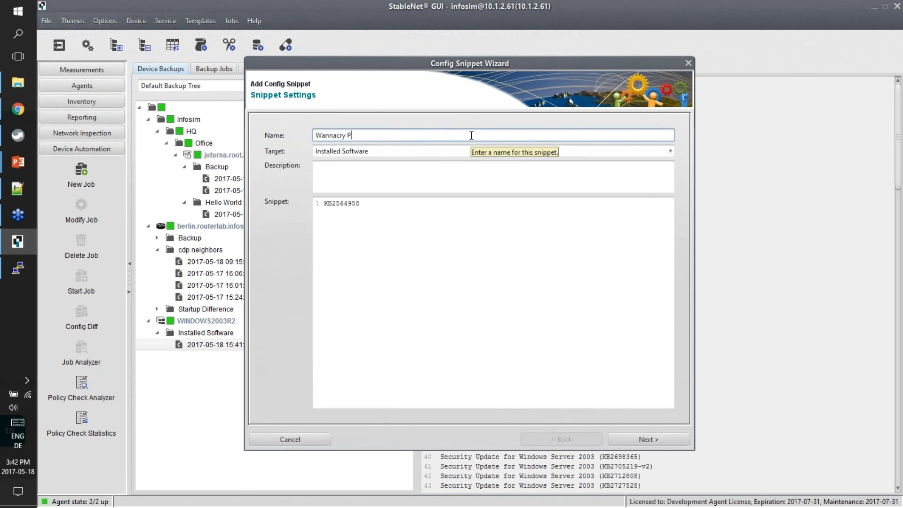
Change the snippet content to KB21579832 and proceed to the snippet options
{"action": "left_click_drag", "start_coordinate": [361, 203], "coordinate": [333, 205]}
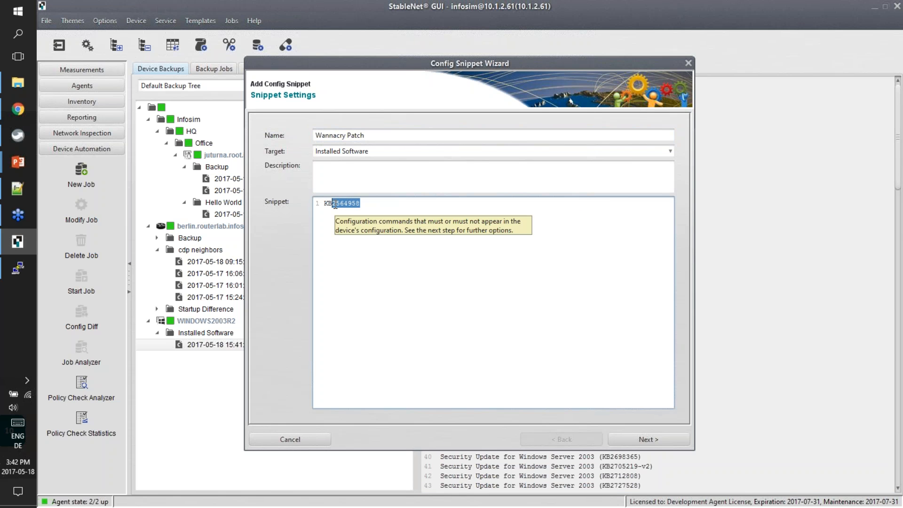
{"action": "type", "text": "215798325"}
{"action": "key", "text": "BackSpace"}
{"action": "double_click", "coordinate": [355, 203]}
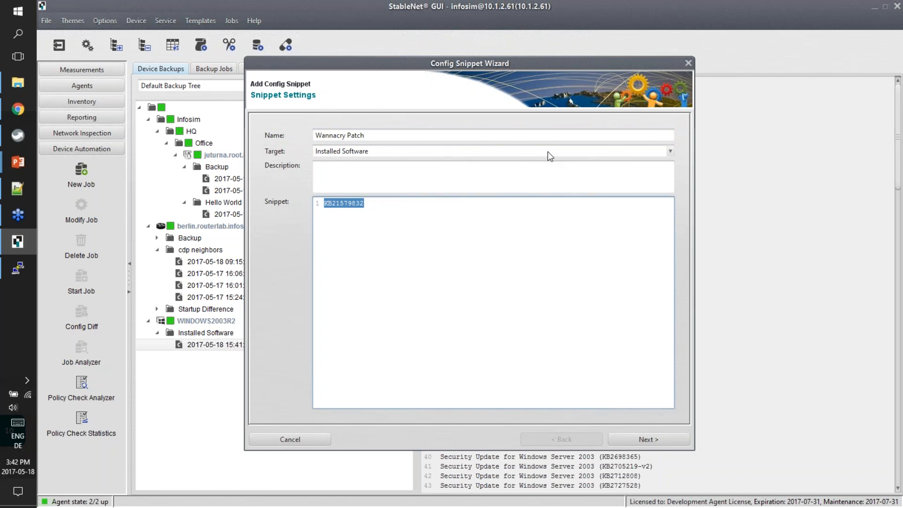
{"action": "left_click", "coordinate": [675, 439]}
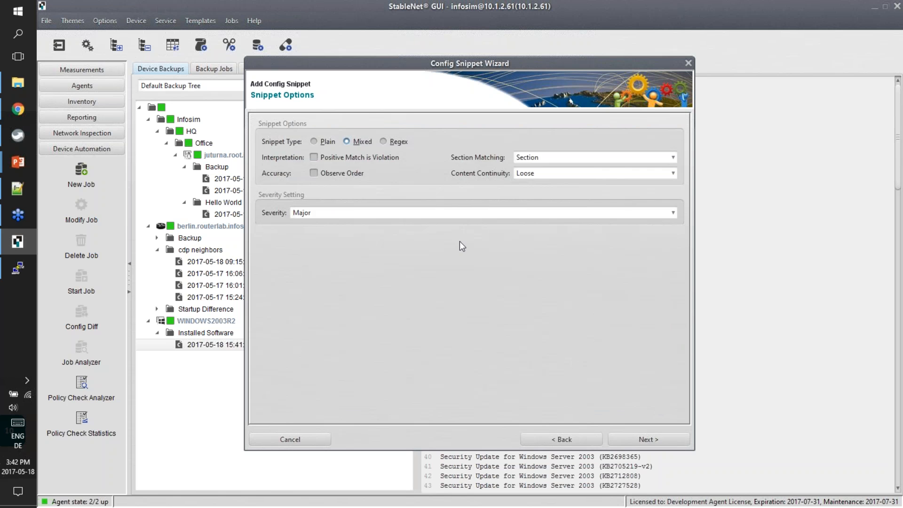
Set the snippet type to Plain, section matching to Disabled and severity to Critical, and cancel the snippet without saving
{"action": "left_click", "coordinate": [316, 141]}
{"action": "left_click", "coordinate": [535, 157]}
{"action": "left_click", "coordinate": [536, 170]}
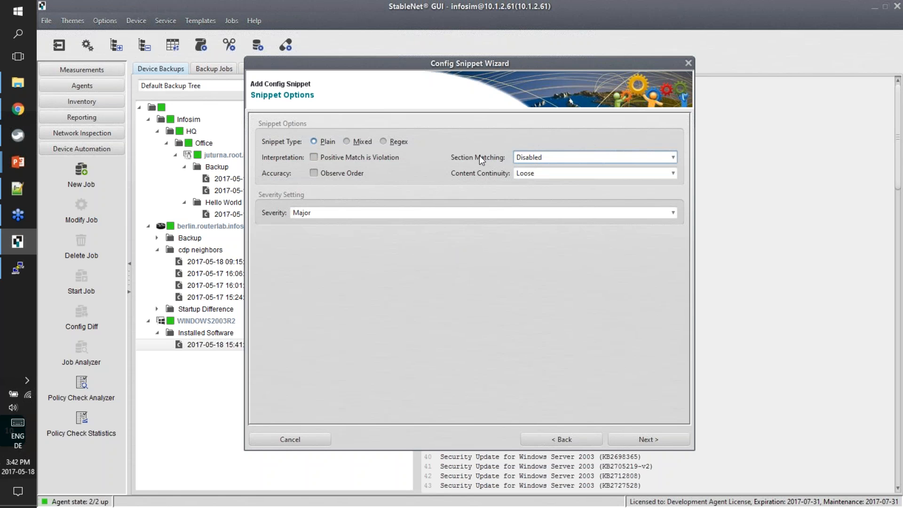
{"action": "left_click", "coordinate": [429, 212]}
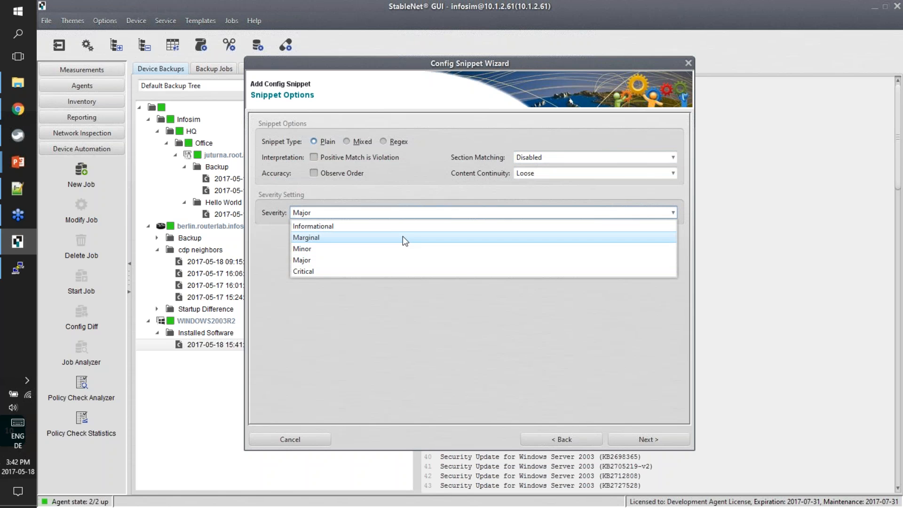
{"action": "left_click", "coordinate": [371, 273]}
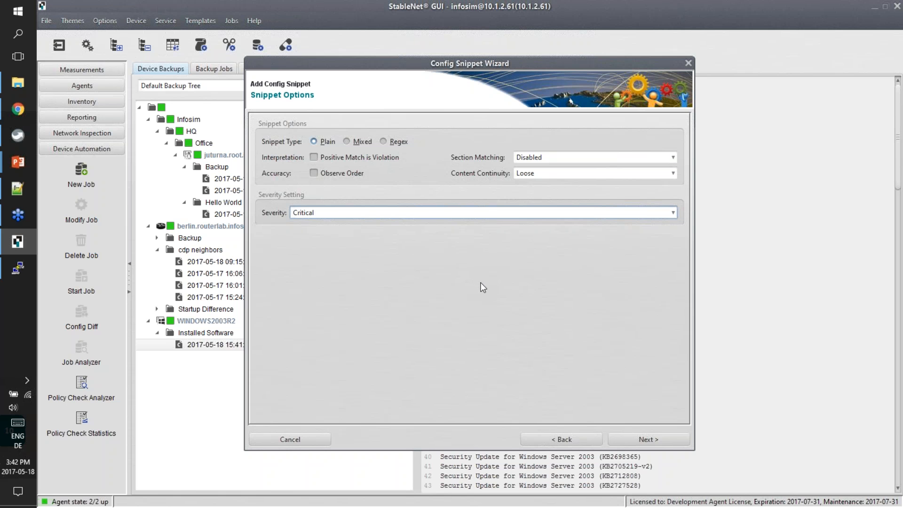
{"action": "key", "text": "Escape"}
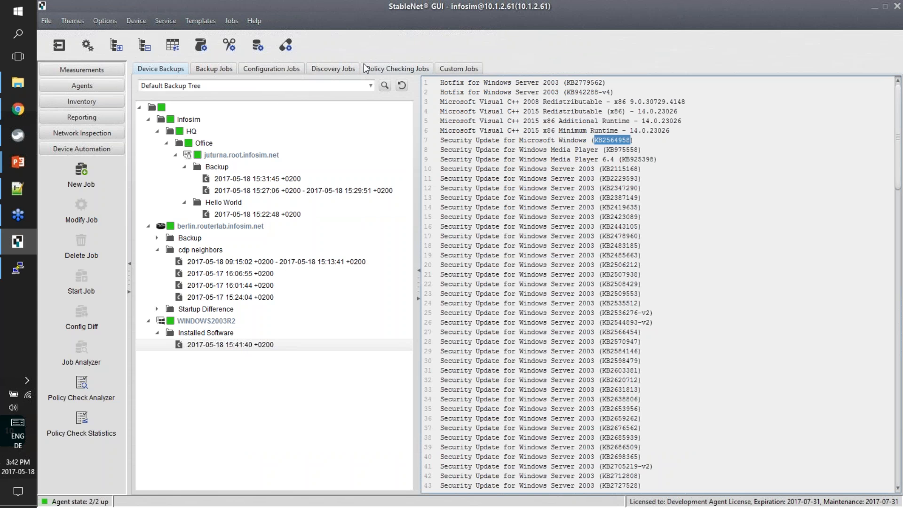
Open the Windows Policy Checks job among the policy checking jobs and inspect the WannaCry Devices reference filter in its device selection
{"action": "left_click", "coordinate": [383, 69]}
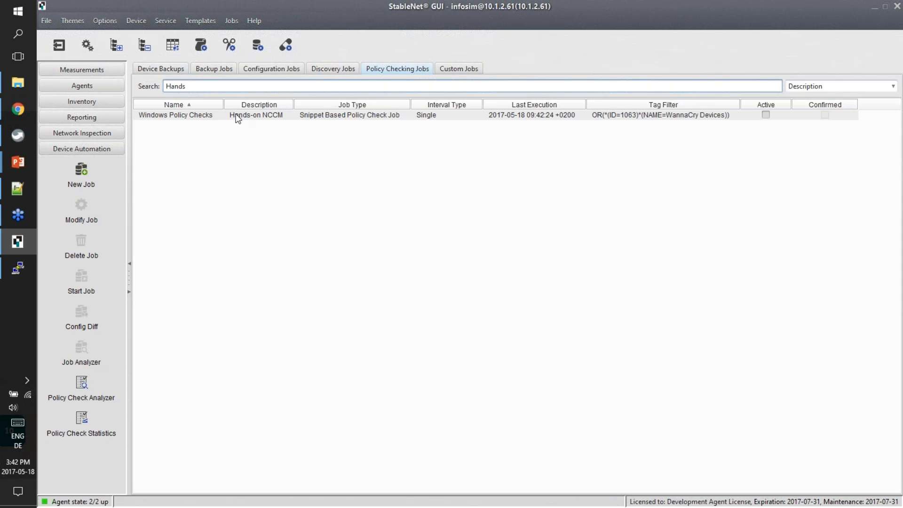
{"action": "left_click", "coordinate": [237, 120]}
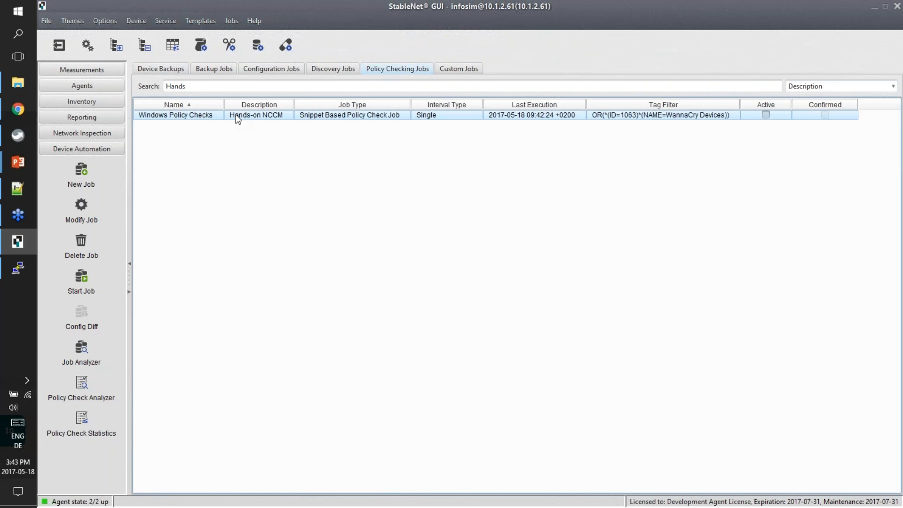
{"action": "double_click", "coordinate": [237, 119]}
{"action": "left_click", "coordinate": [324, 102]}
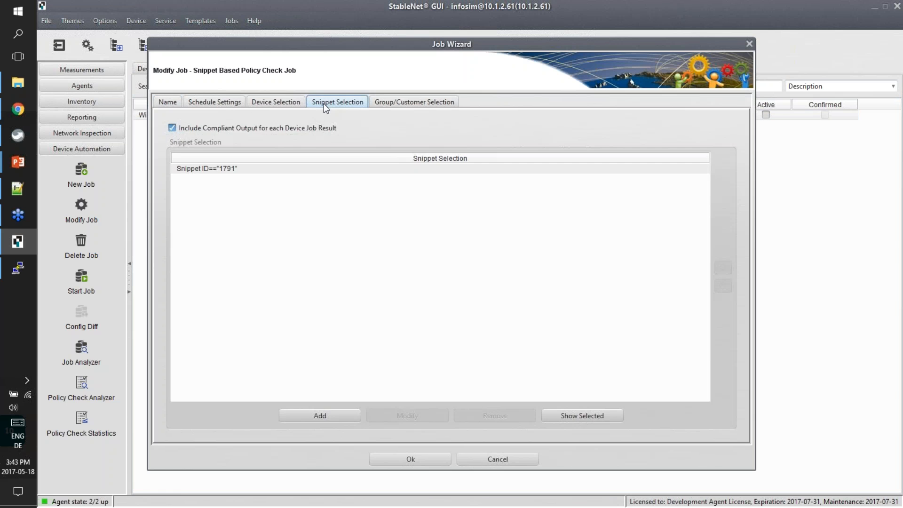
{"action": "left_click", "coordinate": [278, 99]}
{"action": "left_click", "coordinate": [277, 219]}
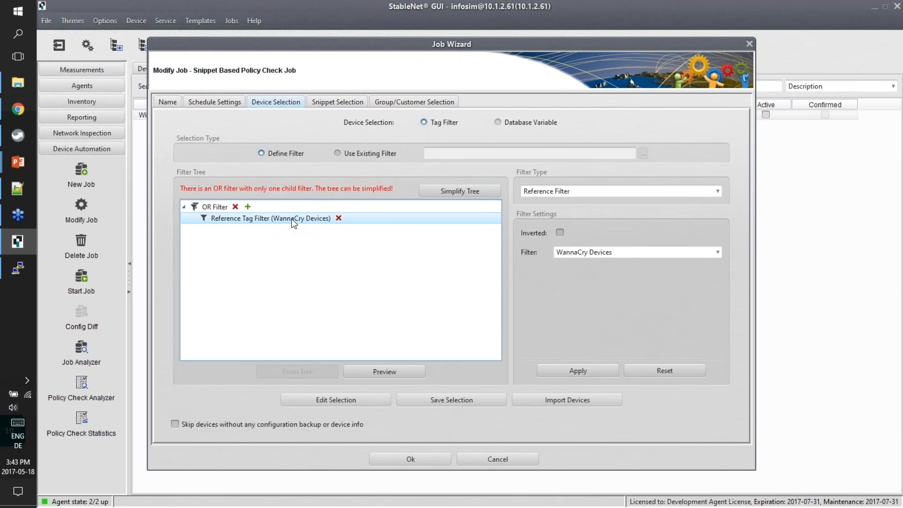
Show the config snippet selected in the Windows Policy Checks job, and close the job without changing it
{"action": "left_click", "coordinate": [343, 105]}
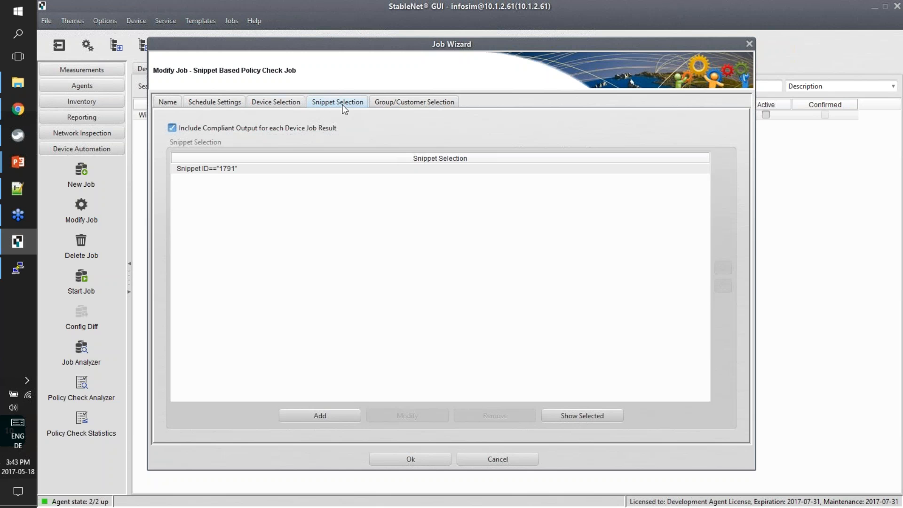
{"action": "left_click", "coordinate": [217, 169]}
{"action": "left_click", "coordinate": [580, 415]}
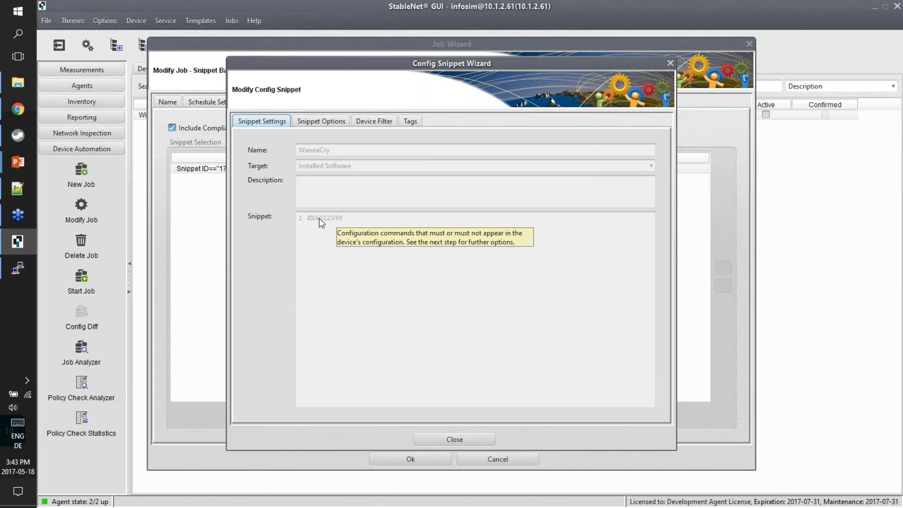
{"action": "key", "text": "Escape"}
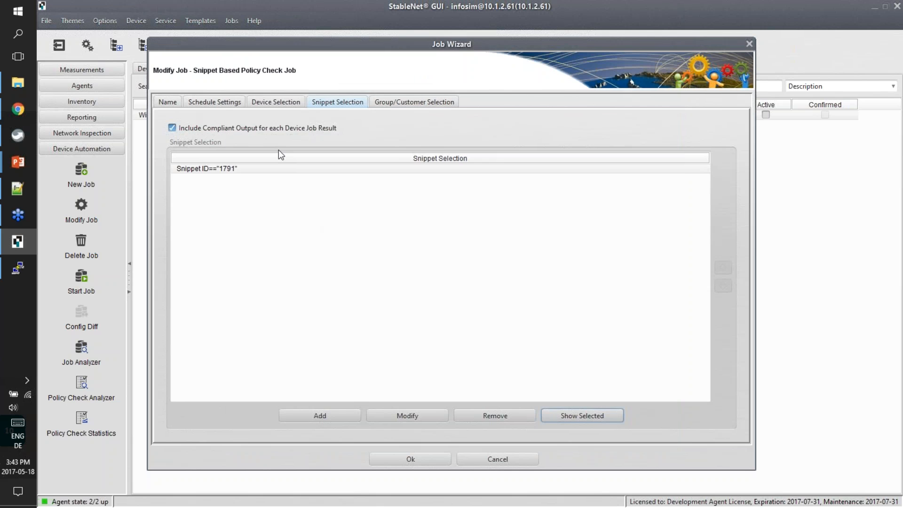
{"action": "left_click", "coordinate": [278, 105]}
{"action": "key", "text": "Escape"}
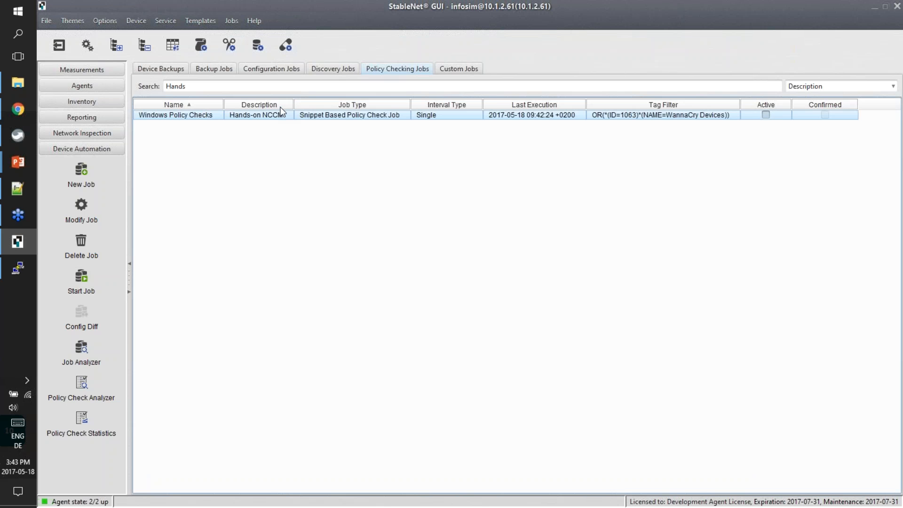
Manually start the Windows Policy Checks job and confirm the start
{"action": "left_click", "coordinate": [81, 278]}
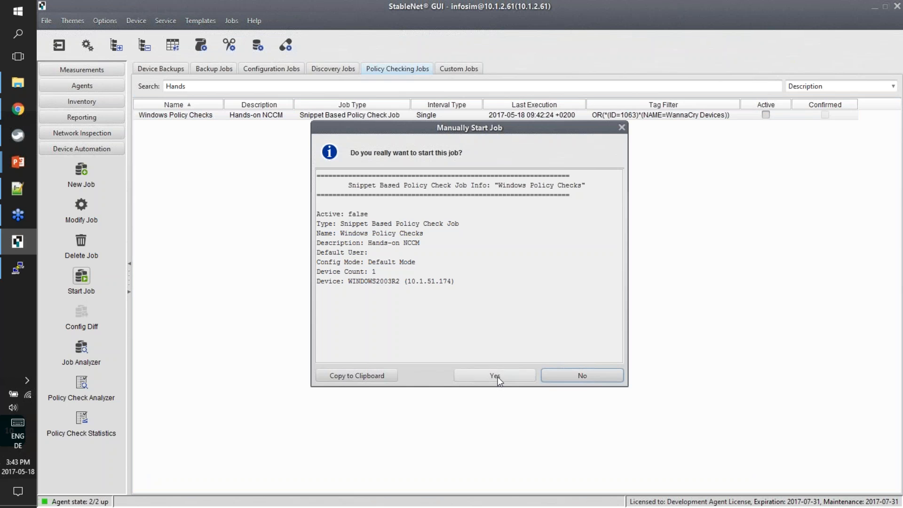
{"action": "left_click", "coordinate": [497, 375]}
{"action": "left_click", "coordinate": [467, 276]}
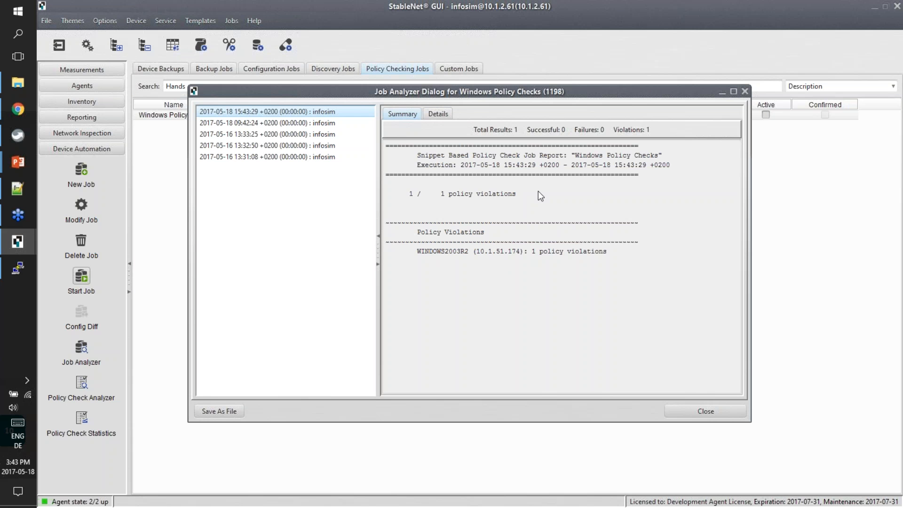
Examine the policy check summary and the detailed job result for WINDOWS2003R2, and close the result dialogs
{"action": "left_click_drag", "start_coordinate": [521, 193], "coordinate": [403, 200]}
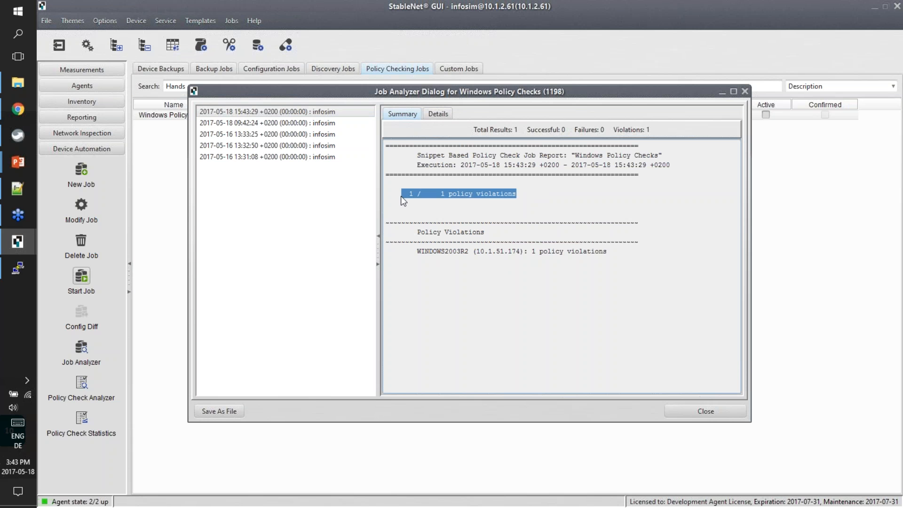
{"action": "left_click", "coordinate": [437, 113]}
{"action": "left_click", "coordinate": [602, 181]}
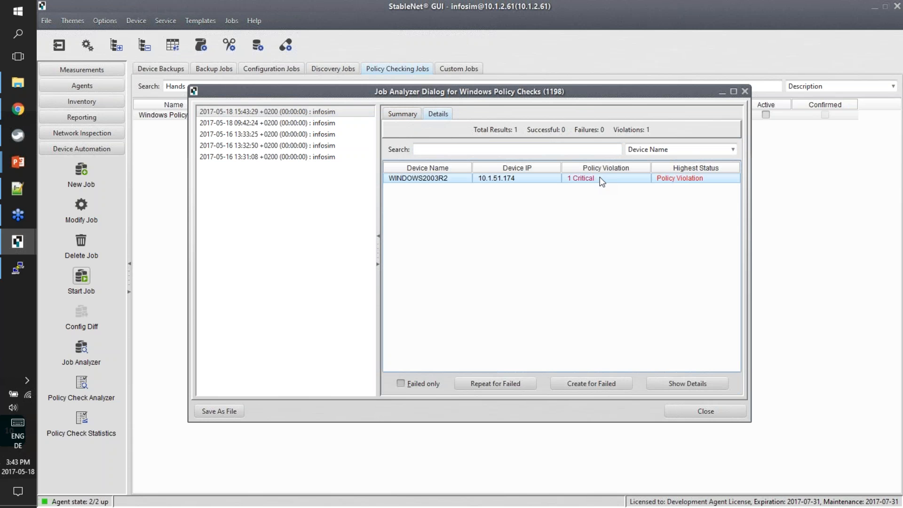
{"action": "double_click", "coordinate": [600, 178]}
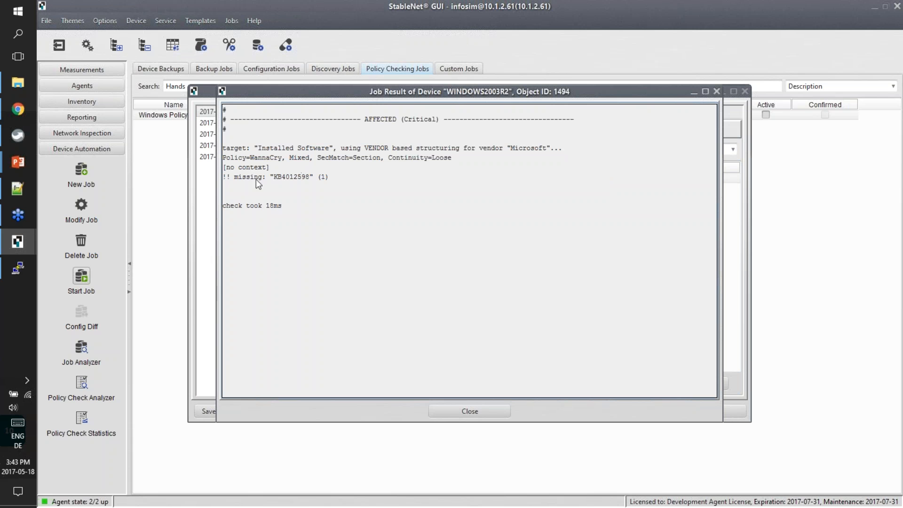
{"action": "left_click_drag", "start_coordinate": [238, 179], "coordinate": [318, 179]}
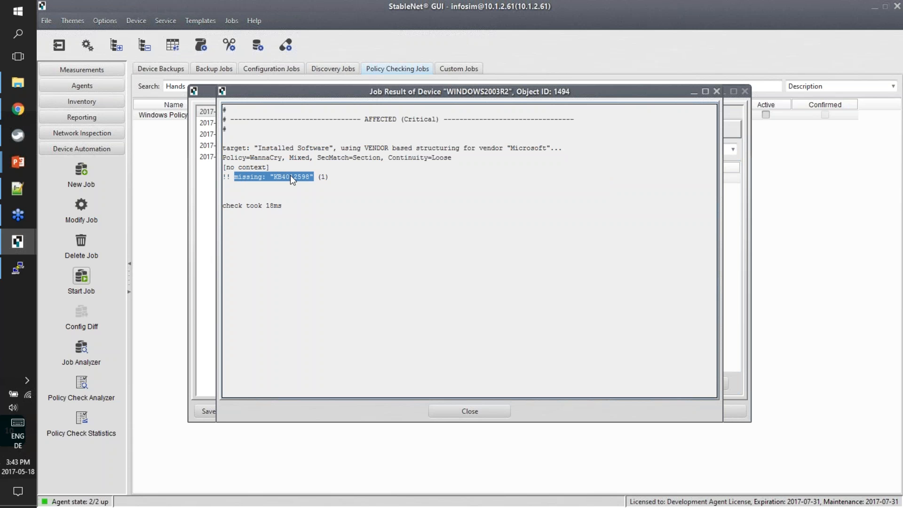
{"action": "left_click", "coordinate": [468, 240]}
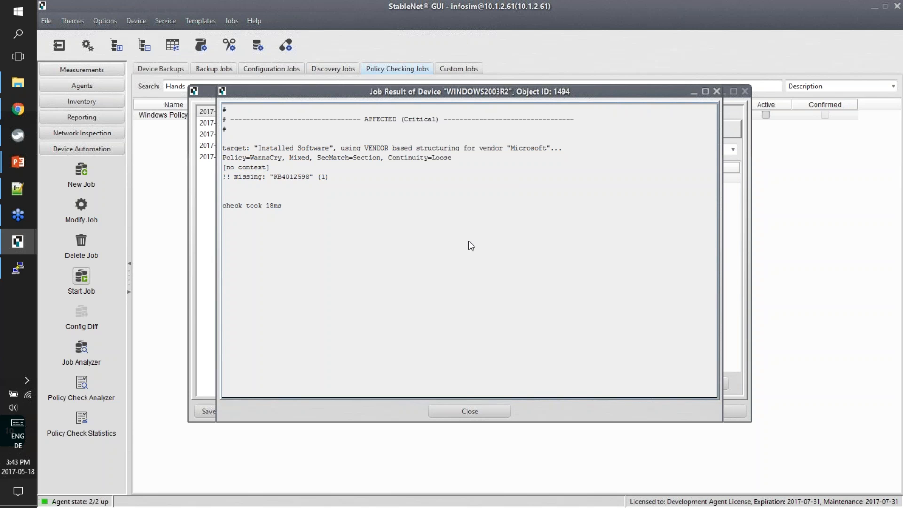
{"action": "key", "text": "Escape"}
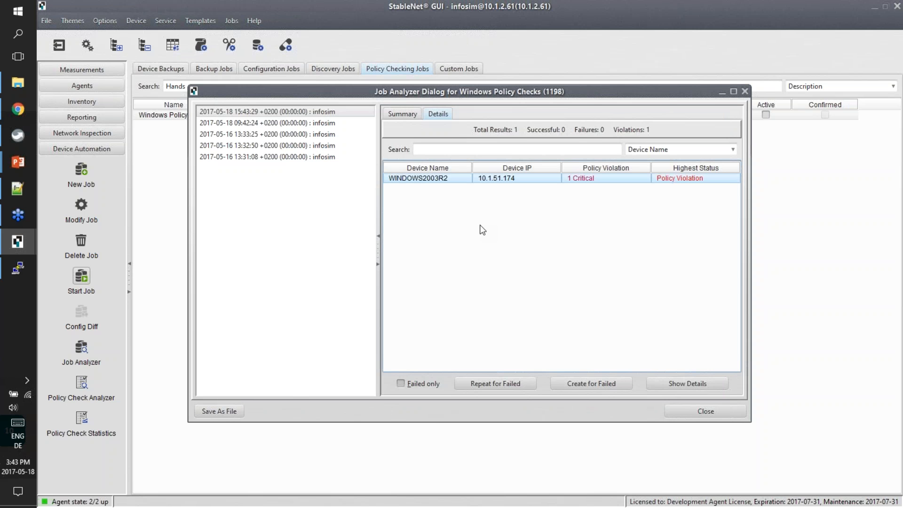
{"action": "key", "text": "Escape"}
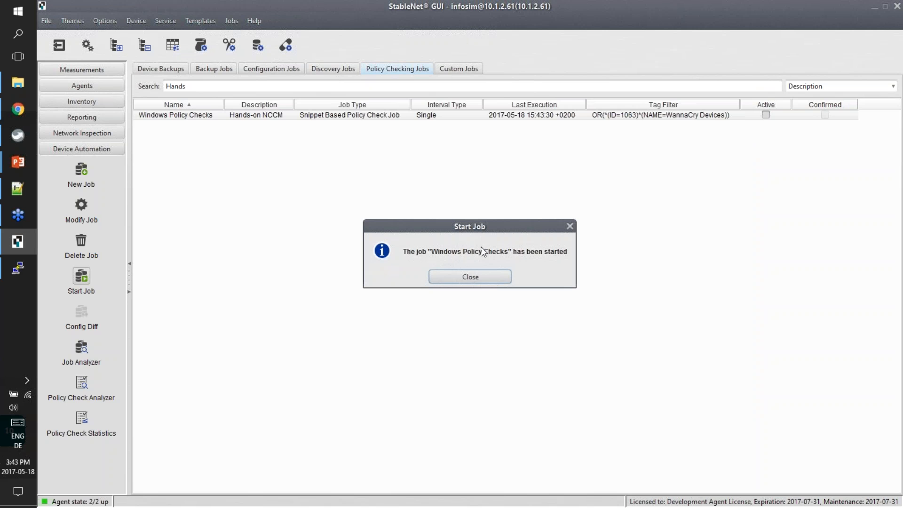
{"action": "left_click", "coordinate": [471, 277]}
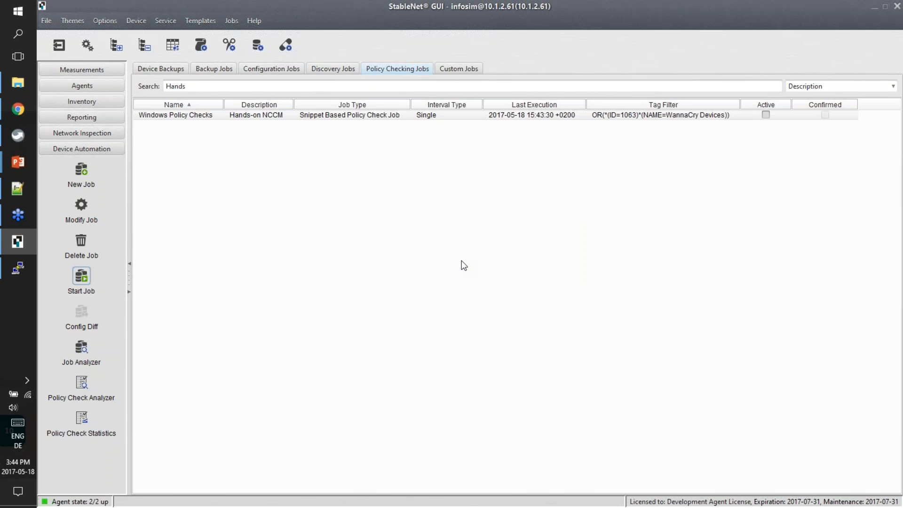
Switch to the slide presentation and advance to the Q&A agenda slide
{"action": "key", "text": "alt+Tab"}
{"action": "key", "text": "alt+Tab"}
{"action": "key", "text": "alt+Tab"}
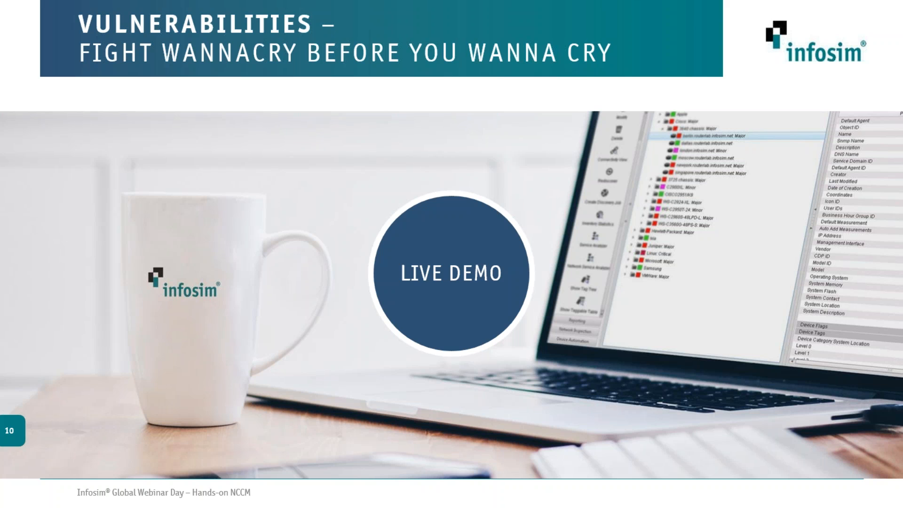
{"action": "key", "text": "Right"}
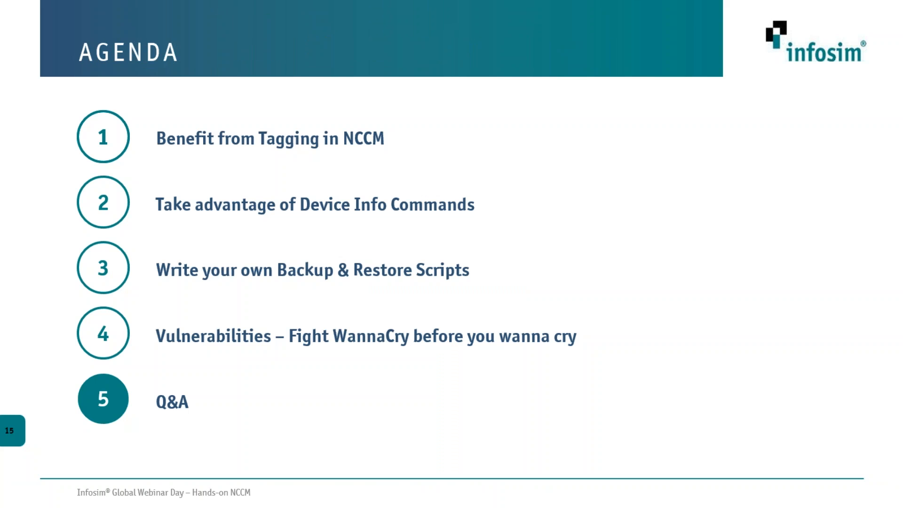
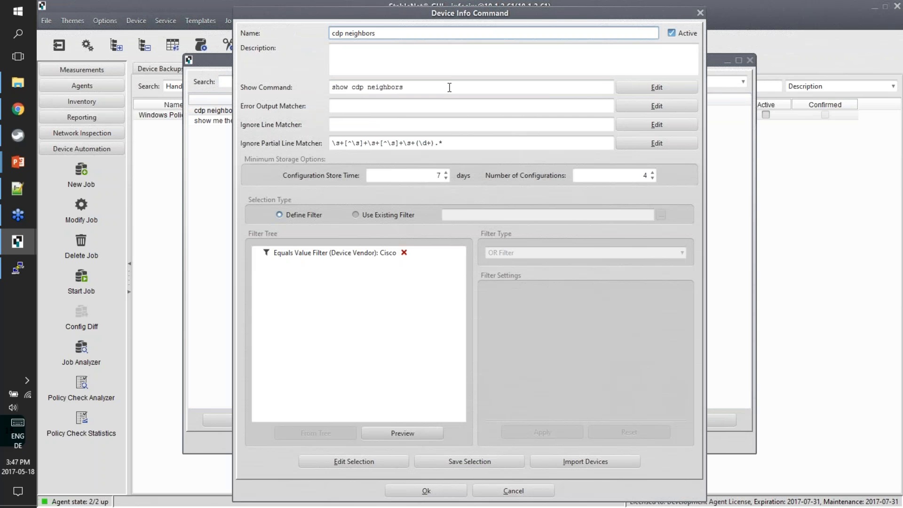
Inspect the show command of the cdp neighbors device info command in the text list editor, and close the command
{"action": "left_click", "coordinate": [449, 87]}
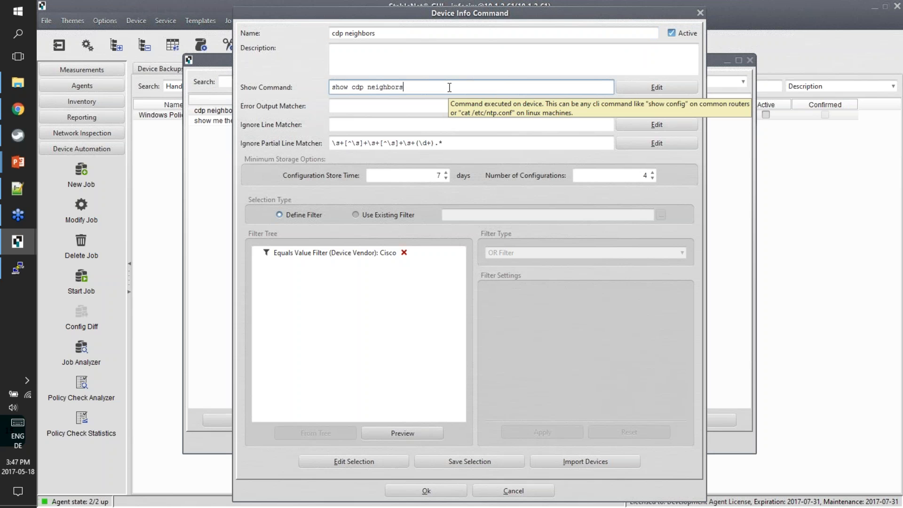
{"action": "left_click_drag", "start_coordinate": [403, 87], "coordinate": [325, 85]}
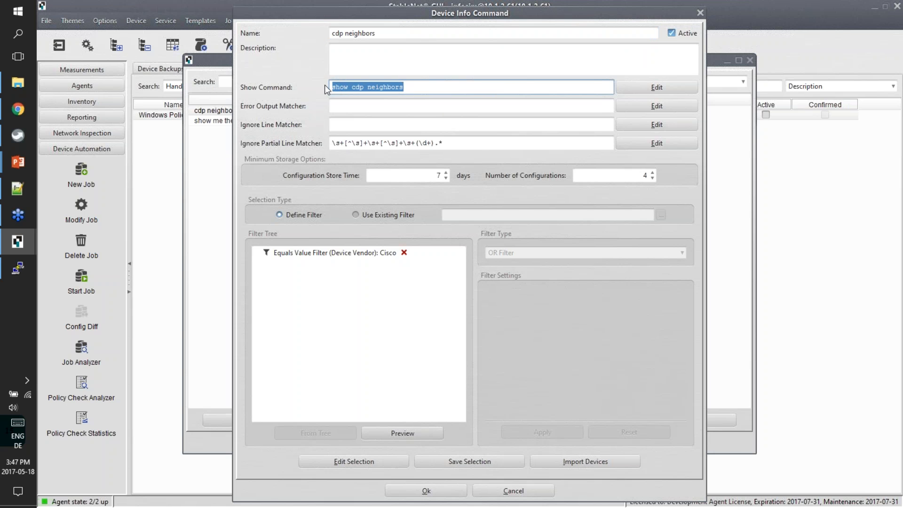
{"action": "left_click", "coordinate": [407, 90]}
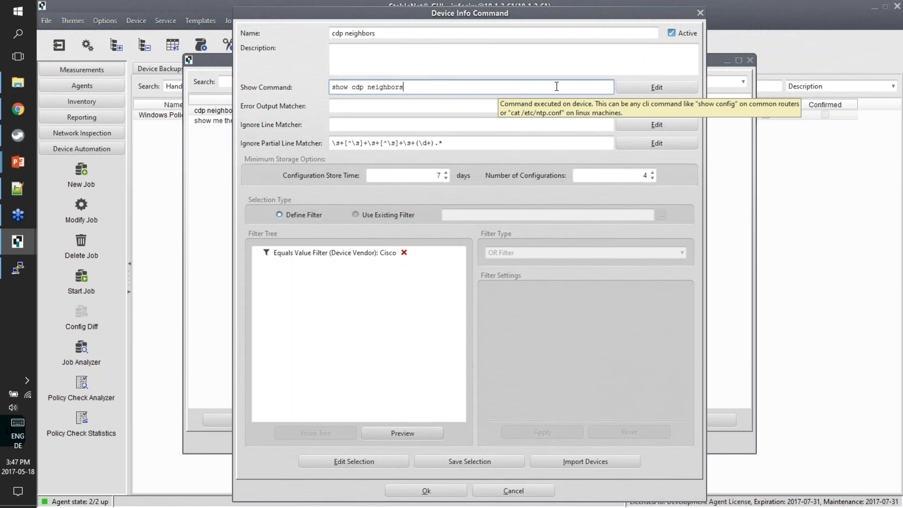
{"action": "left_click", "coordinate": [658, 89]}
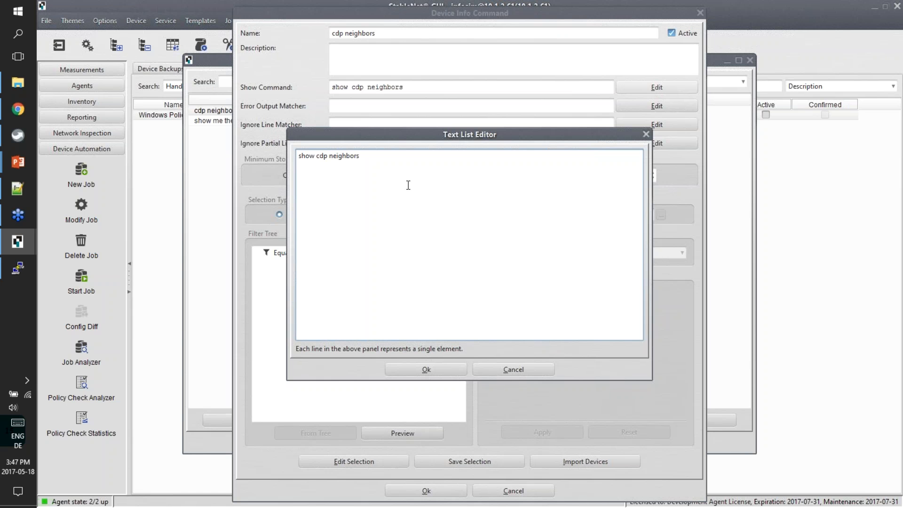
{"action": "left_click", "coordinate": [426, 369]}
{"action": "left_click", "coordinate": [426, 490]}
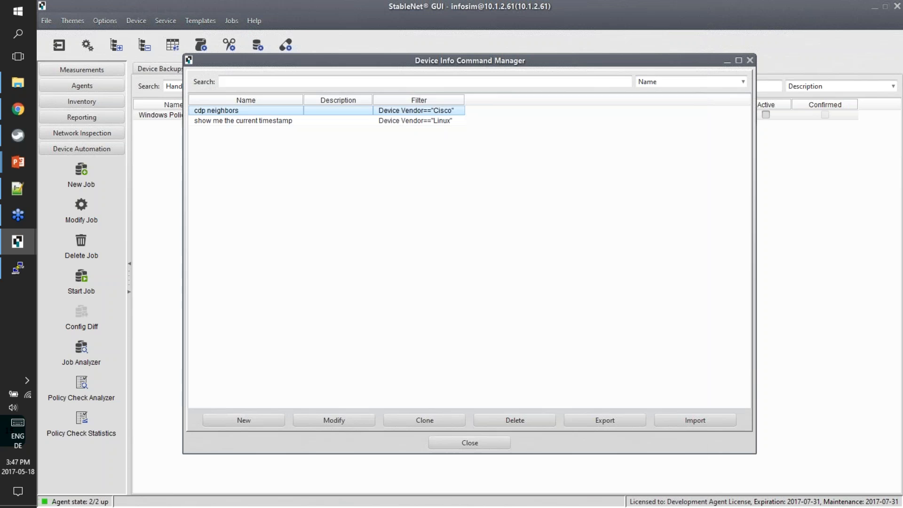
Inspect the show command list of the "show me the current timestamp" device info command, and close the Device Info Command Manager
{"action": "left_click", "coordinate": [244, 121]}
{"action": "double_click", "coordinate": [245, 121]}
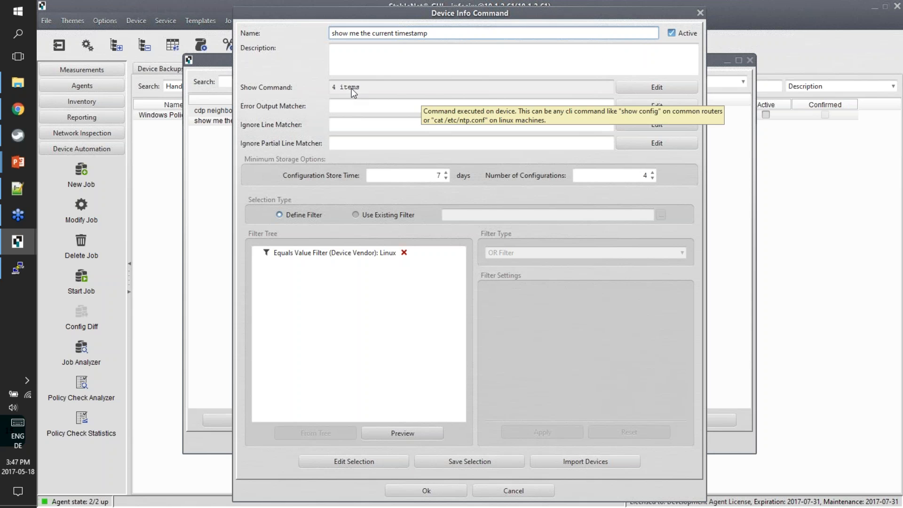
{"action": "left_click", "coordinate": [656, 88]}
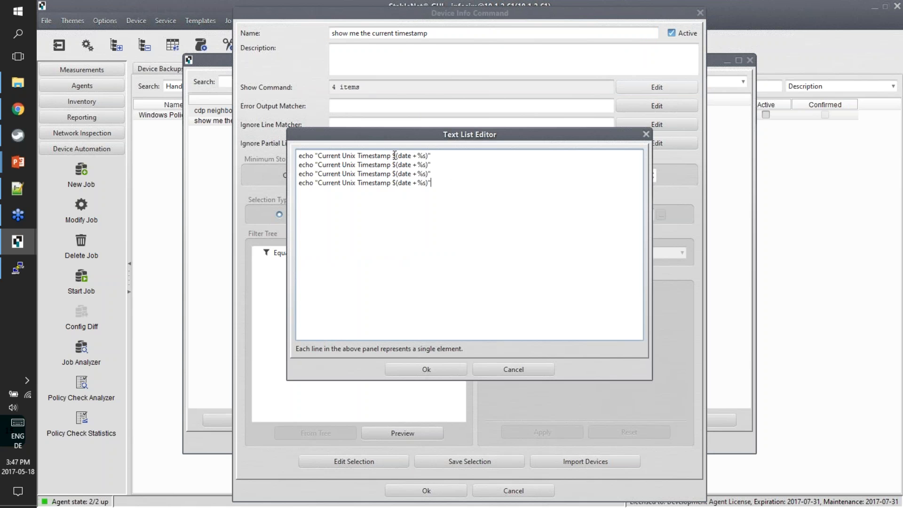
{"action": "left_click", "coordinate": [645, 134]}
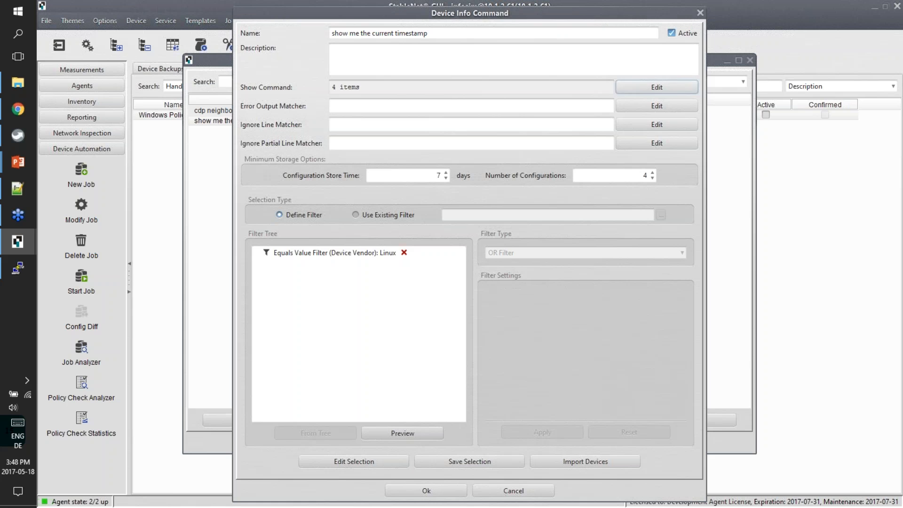
{"action": "left_click", "coordinate": [363, 254]}
{"action": "key", "text": "Return"}
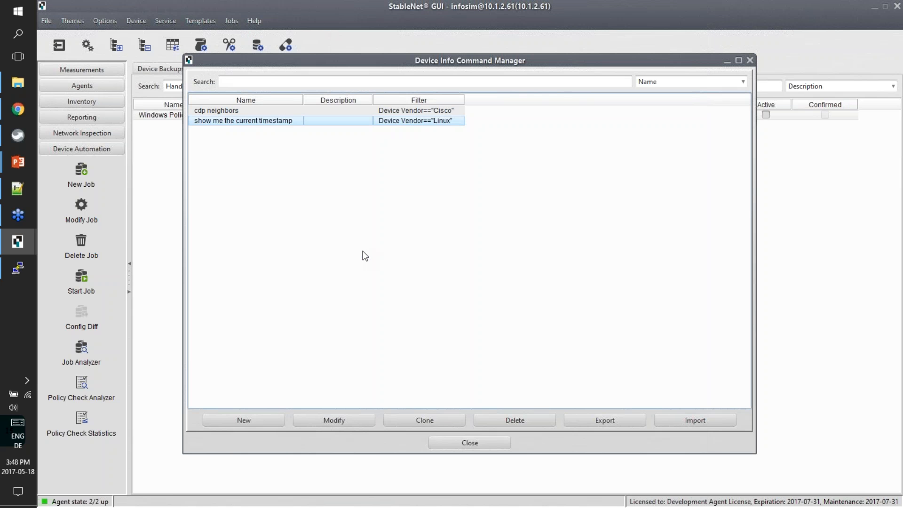
{"action": "key", "text": "Escape"}
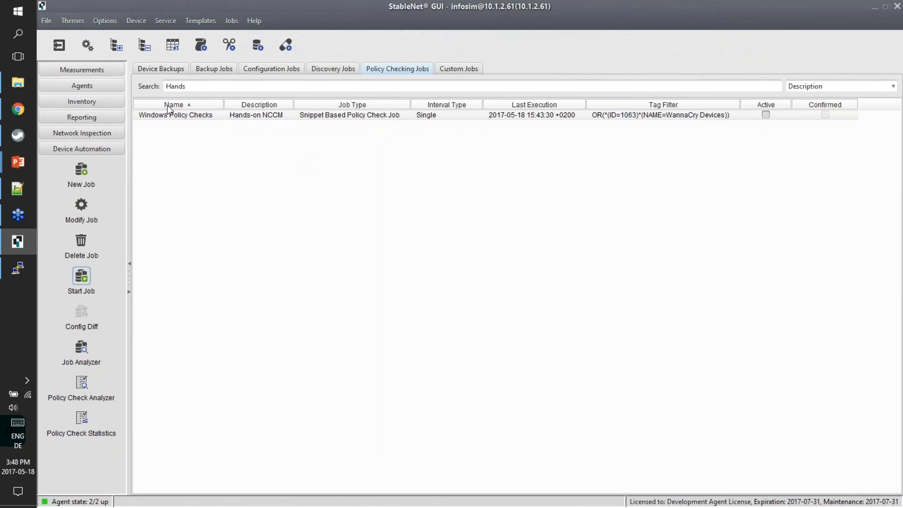
Manually start the Backup Job for Juturna from the backup jobs and display the device backups
{"action": "left_click", "coordinate": [217, 69]}
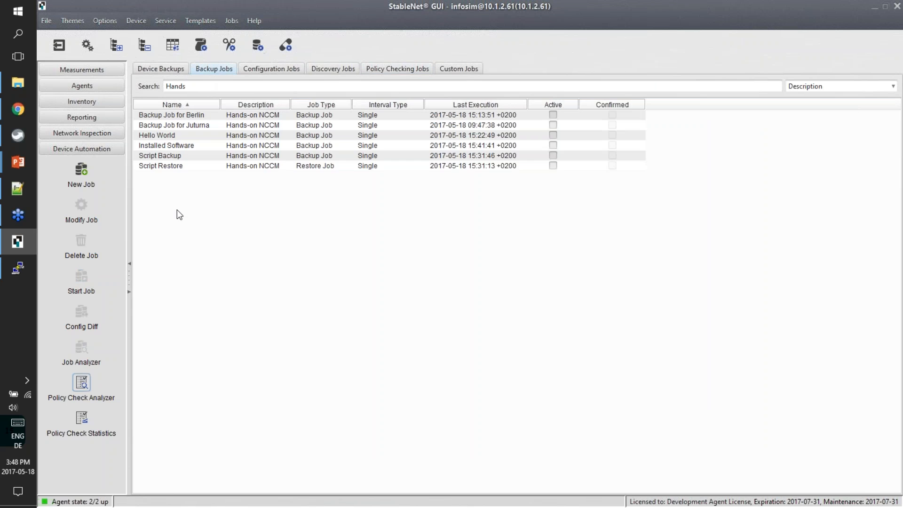
{"action": "left_click", "coordinate": [205, 124]}
{"action": "left_click", "coordinate": [82, 278]}
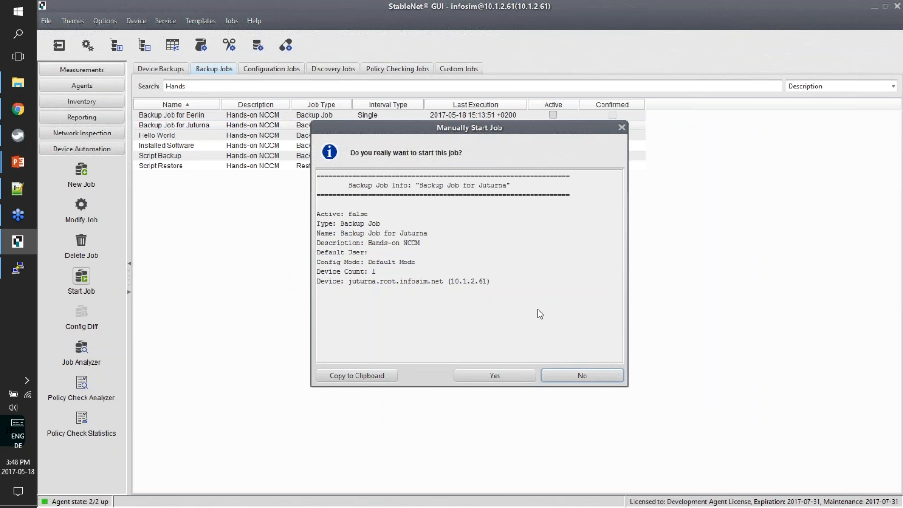
{"action": "left_click", "coordinate": [508, 379]}
{"action": "left_click", "coordinate": [419, 296]}
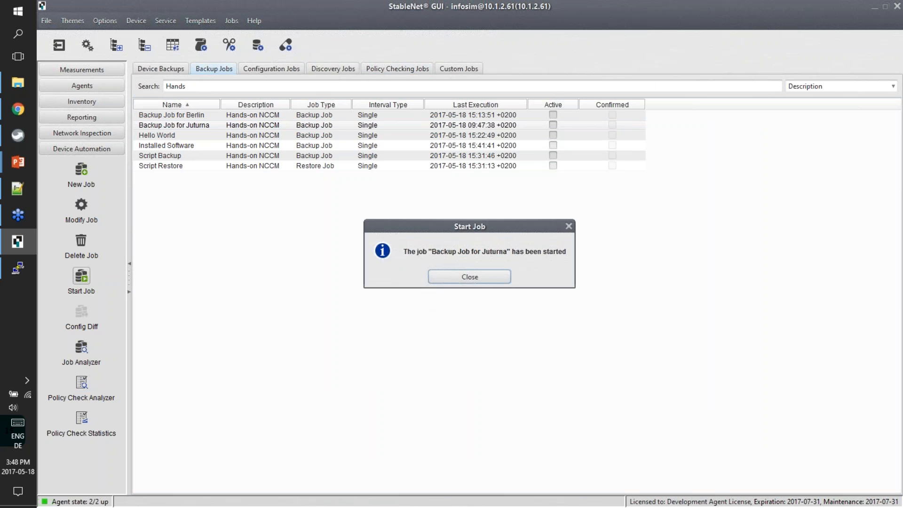
{"action": "left_click", "coordinate": [440, 275]}
{"action": "left_click", "coordinate": [152, 67]}
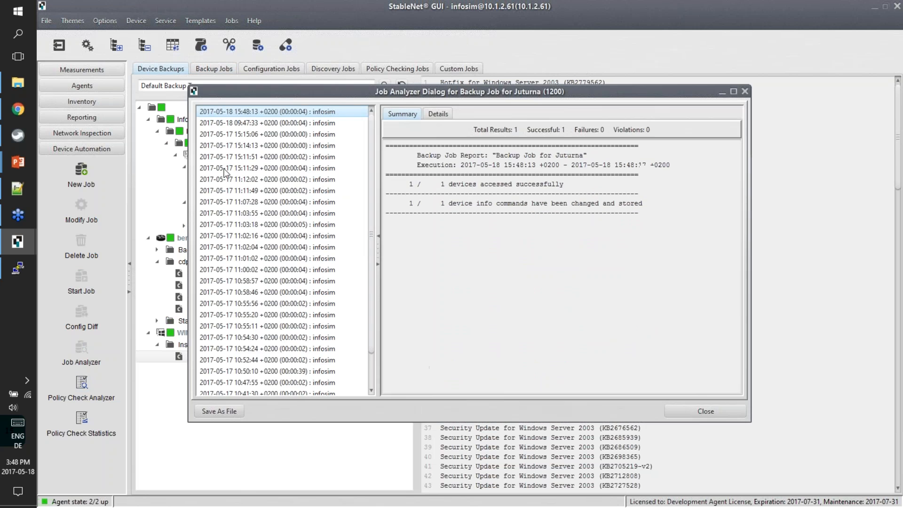
{"action": "left_click", "coordinate": [704, 411]}
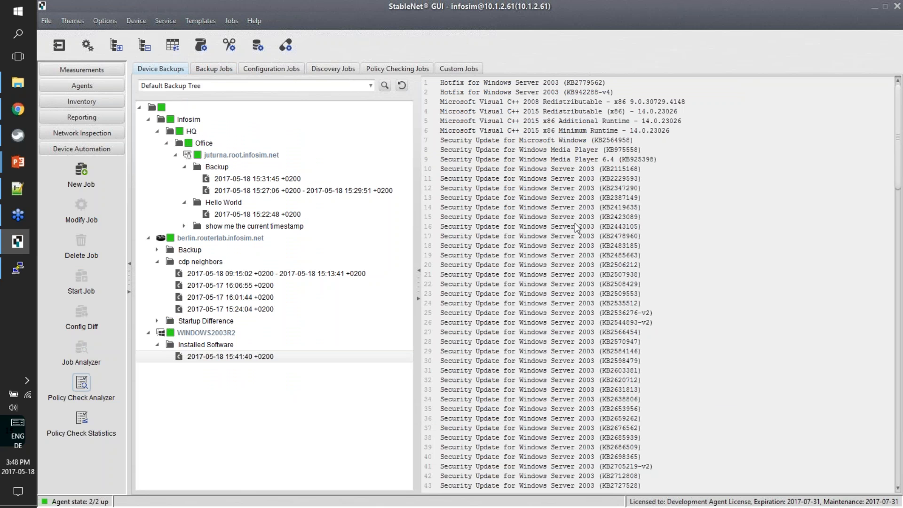
{"action": "left_click", "coordinate": [184, 226]}
{"action": "left_click", "coordinate": [267, 227]}
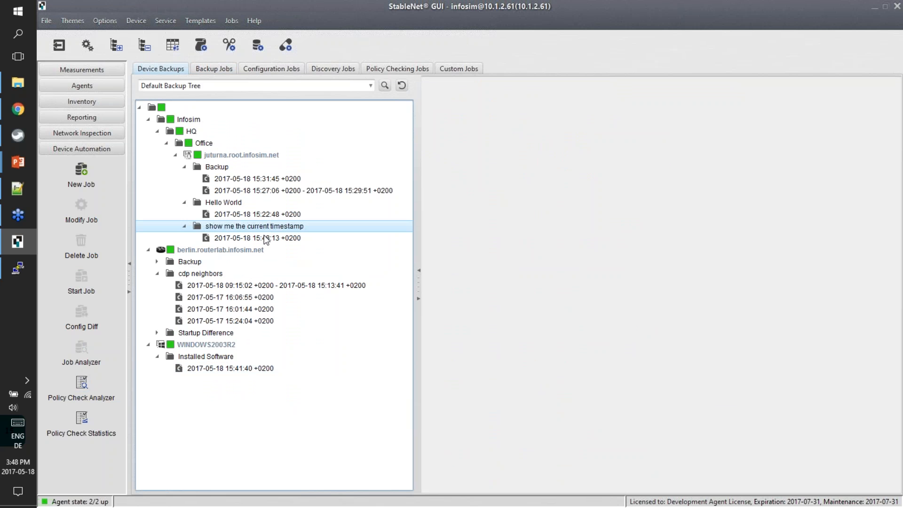
{"action": "left_click", "coordinate": [266, 239]}
{"action": "left_click_drag", "start_coordinate": [565, 112], "coordinate": [441, 81]}
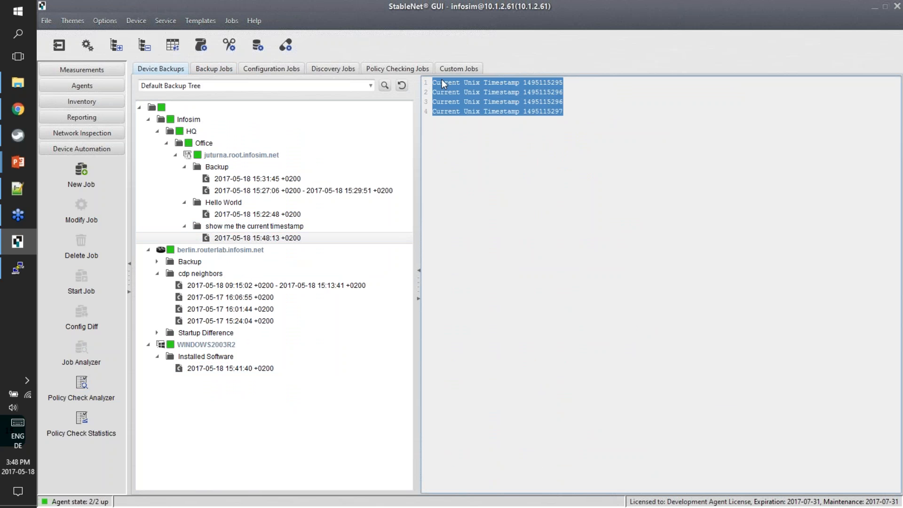
{"action": "left_click", "coordinate": [433, 83]}
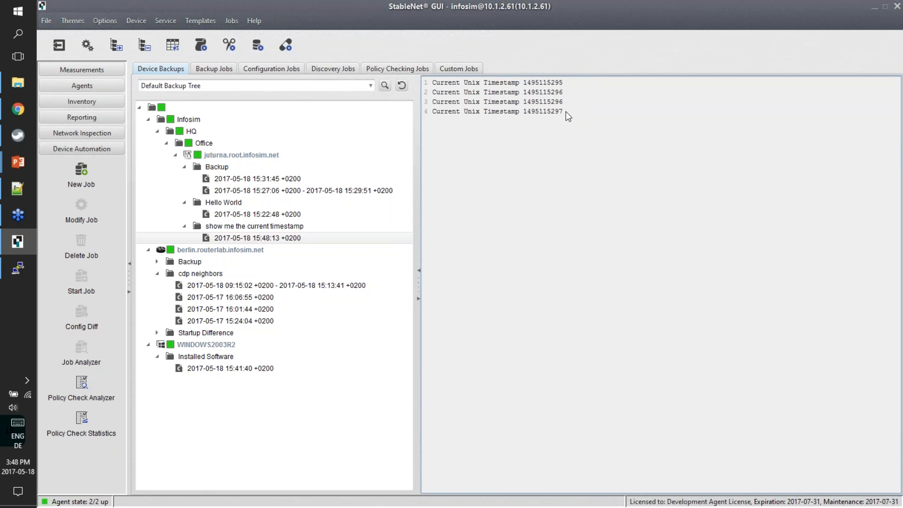
Look over the commands in the Device Info Command Manager, close it, and switch to the slide presentation
{"action": "left_click", "coordinate": [106, 21]}
{"action": "mouse_move", "coordinate": [137, 21]}
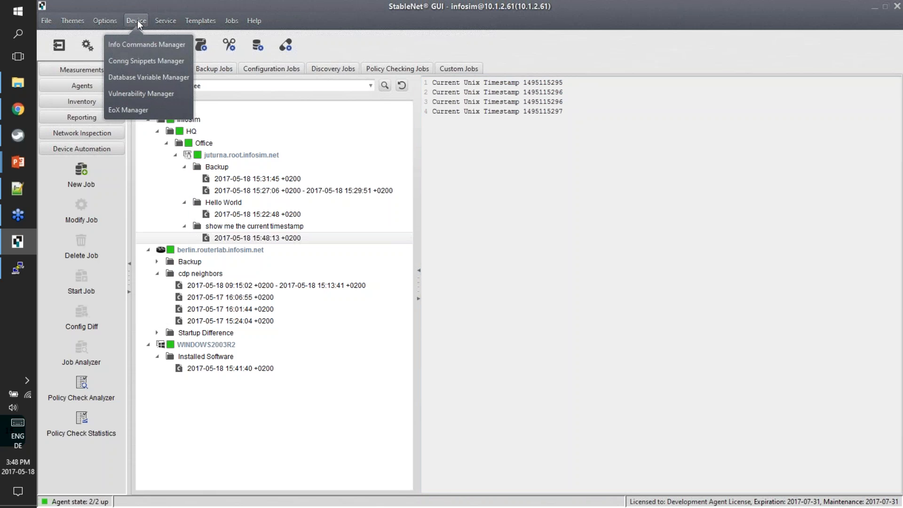
{"action": "left_click", "coordinate": [130, 44]}
{"action": "left_click", "coordinate": [230, 112]}
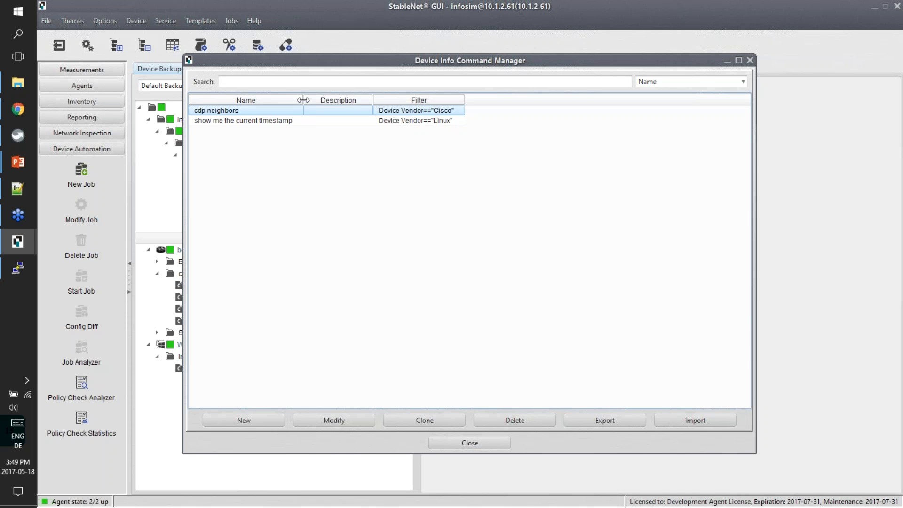
{"action": "key", "text": "Escape"}
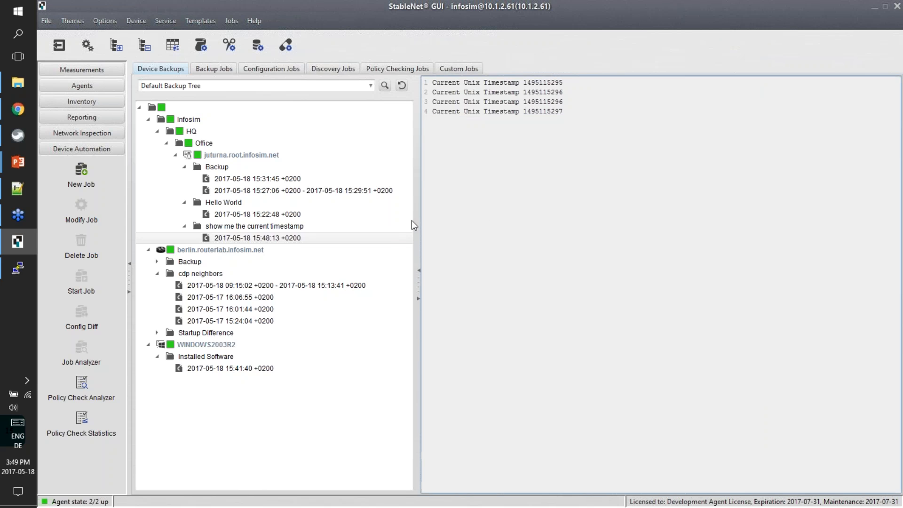
{"action": "key", "text": "alt+Tab"}
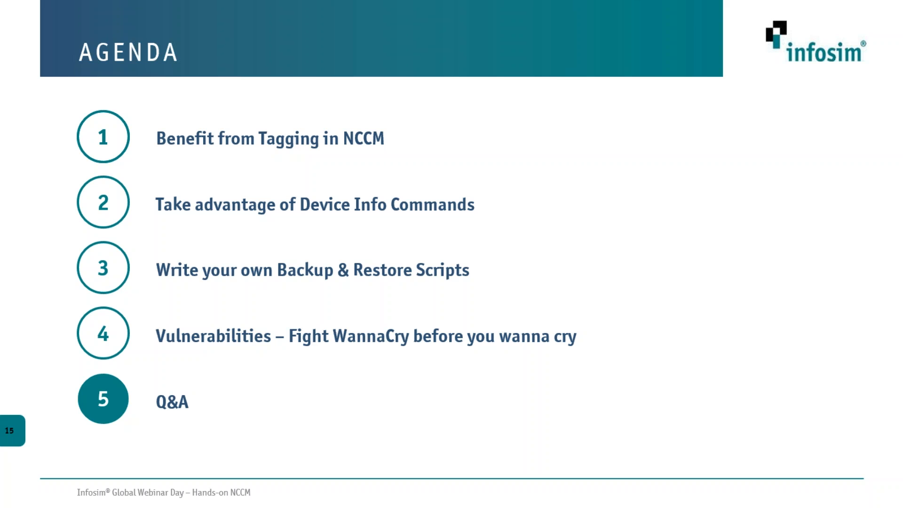
Switch back to StableNet and display the stored Backup configuration of berlin.routerlab.infosim.net
{"action": "key", "text": "alt+Tab"}
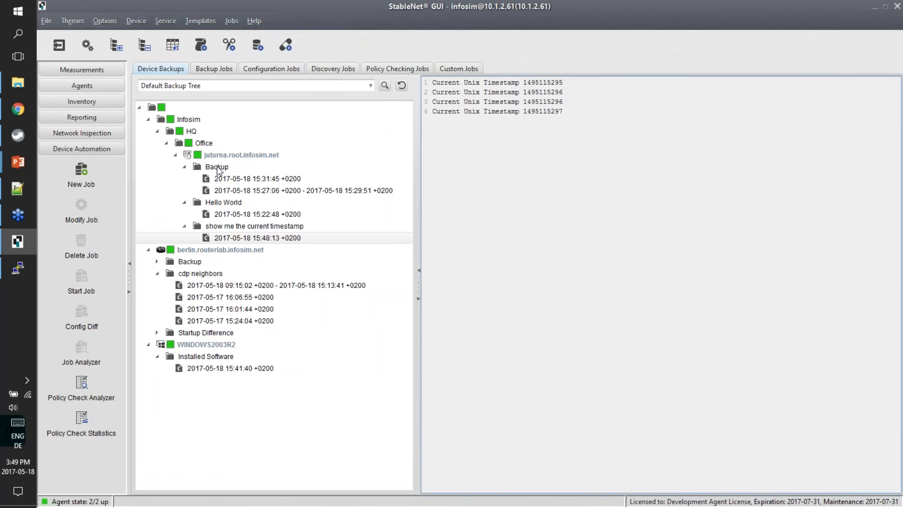
{"action": "left_click", "coordinate": [147, 119]}
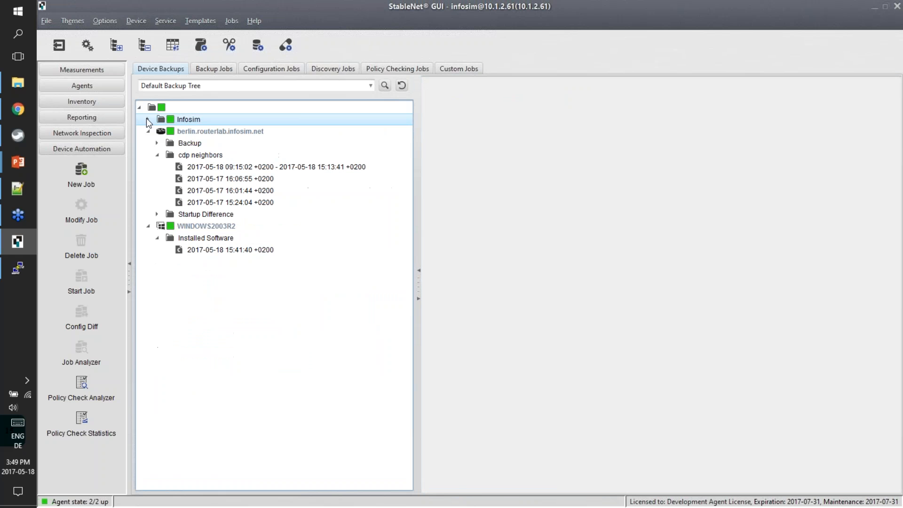
{"action": "left_click", "coordinate": [191, 131]}
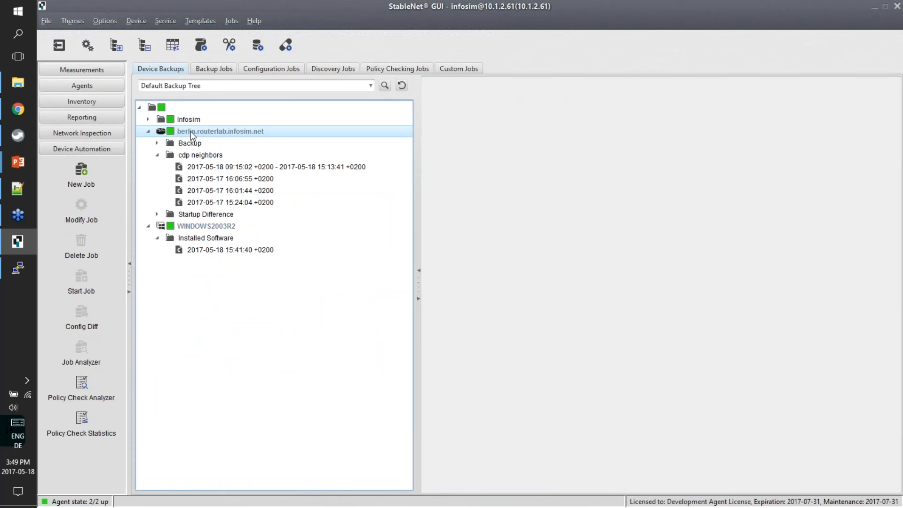
{"action": "left_click", "coordinate": [157, 154]}
{"action": "left_click", "coordinate": [157, 143]}
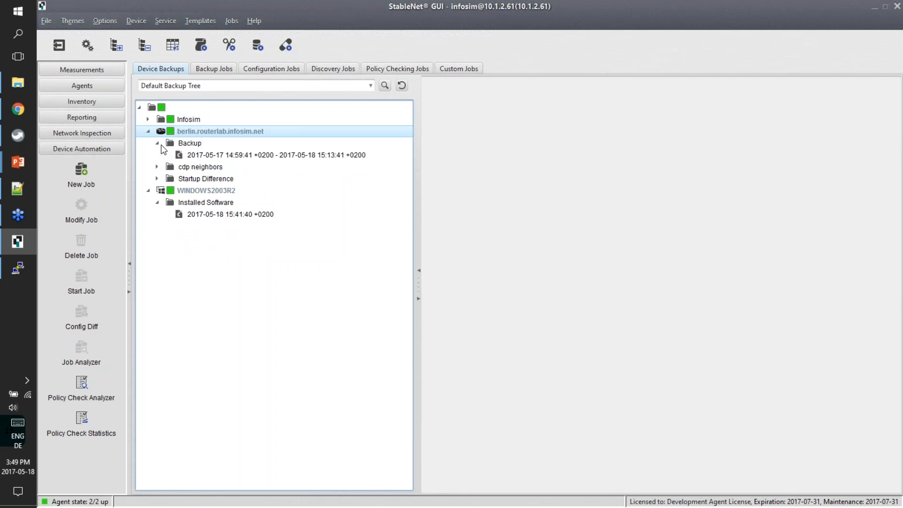
{"action": "left_click", "coordinate": [210, 156]}
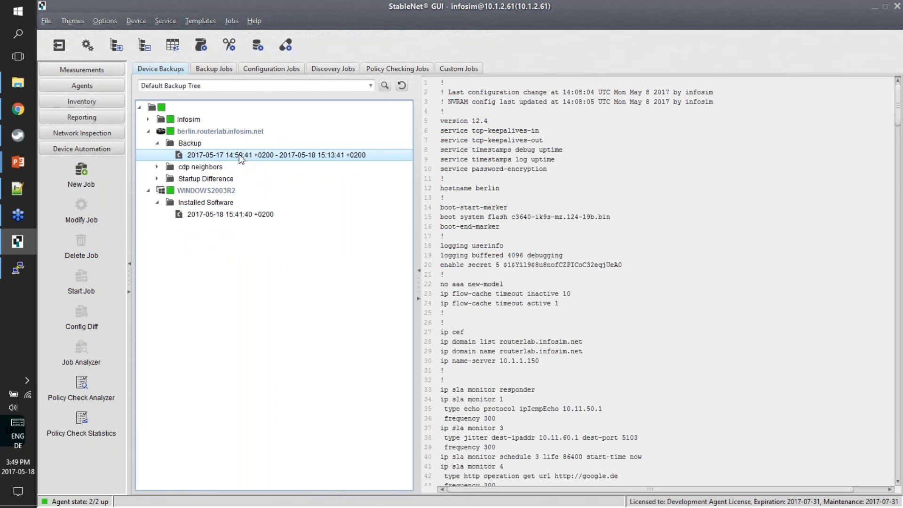
Highlight the "NVRAM config last updated" line and its time in berlin's backed-up configuration
{"action": "left_click", "coordinate": [200, 146]}
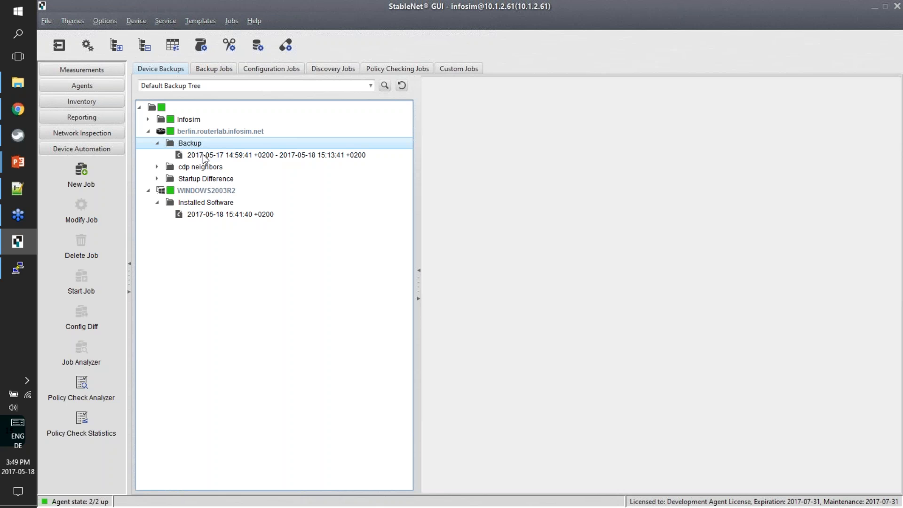
{"action": "left_click", "coordinate": [202, 155]}
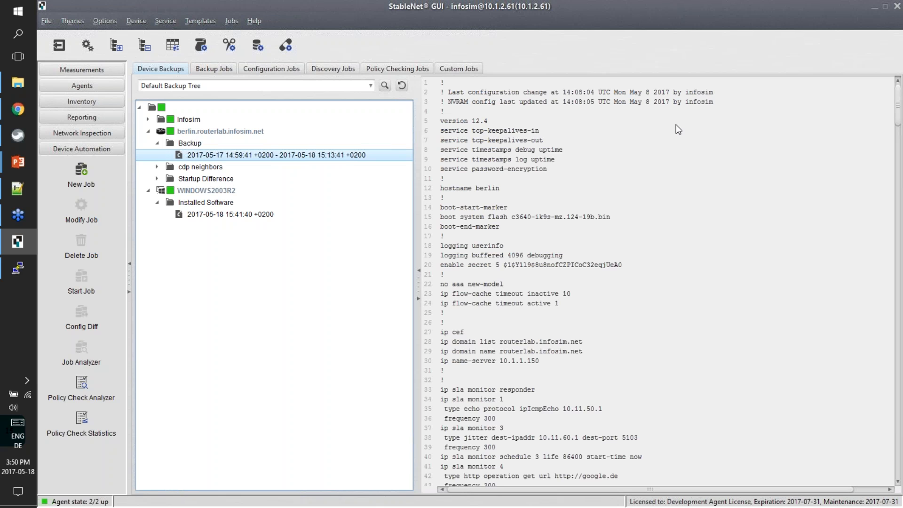
{"action": "left_click_drag", "start_coordinate": [718, 101], "coordinate": [448, 98]}
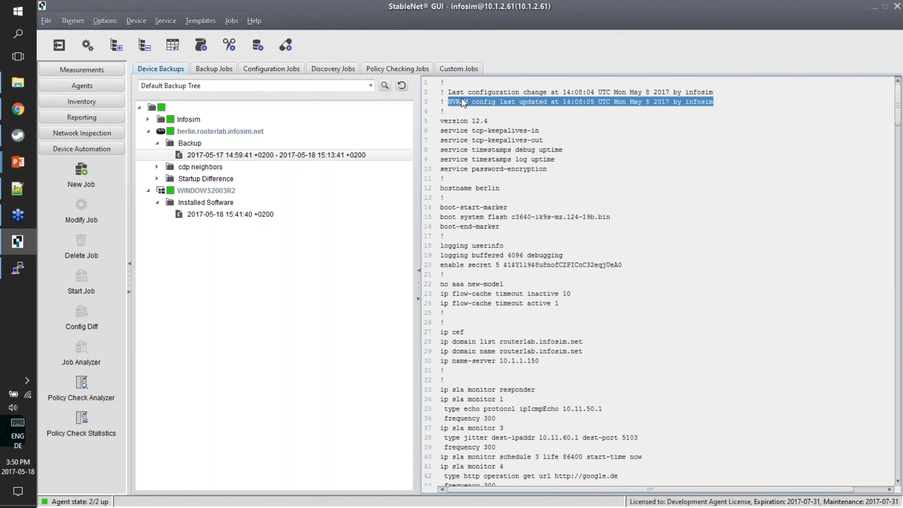
{"action": "left_click", "coordinate": [563, 100]}
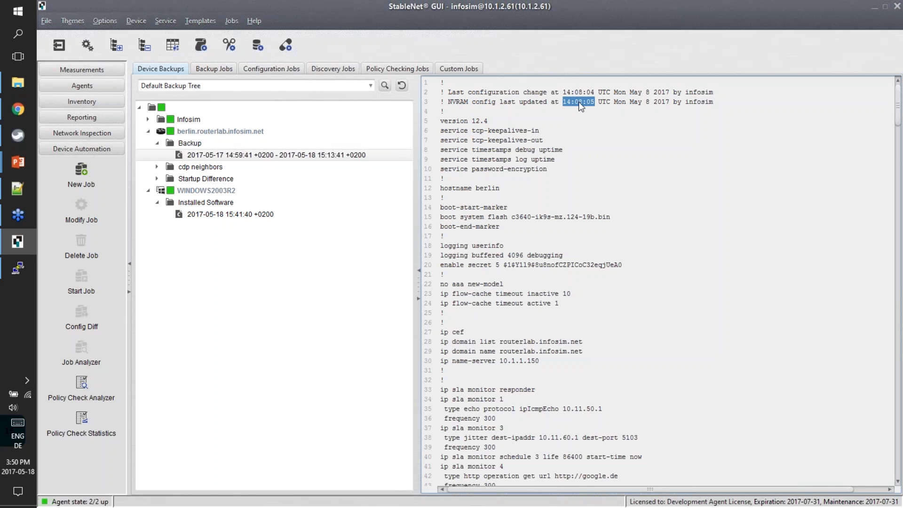
{"action": "left_click", "coordinate": [595, 103]}
Start a new device info command named Backup and set it to inactive
{"action": "left_click", "coordinate": [137, 21]}
{"action": "left_click", "coordinate": [136, 43]}
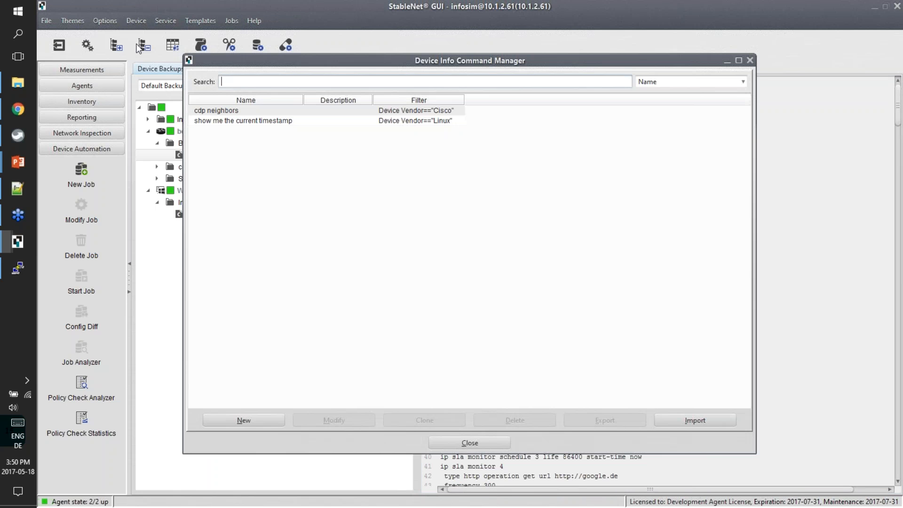
{"action": "left_click", "coordinate": [250, 419]}
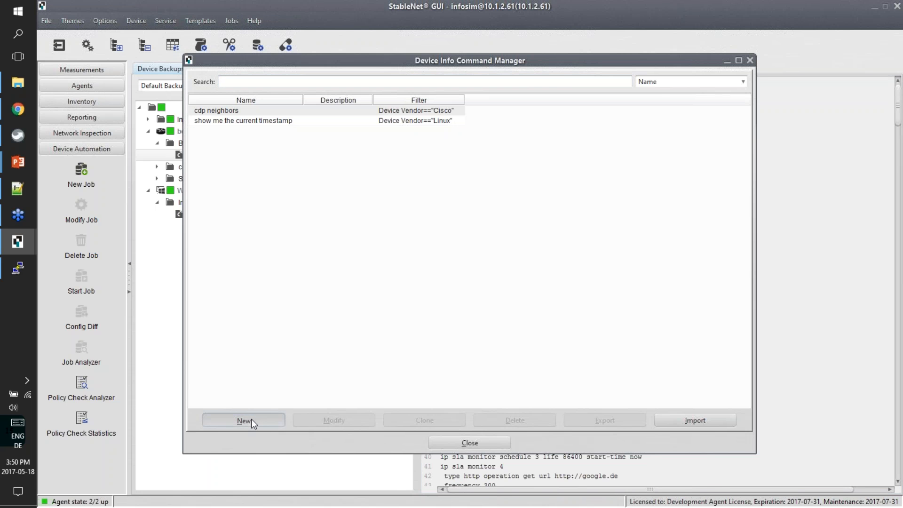
{"action": "type", "text": "Backup"}
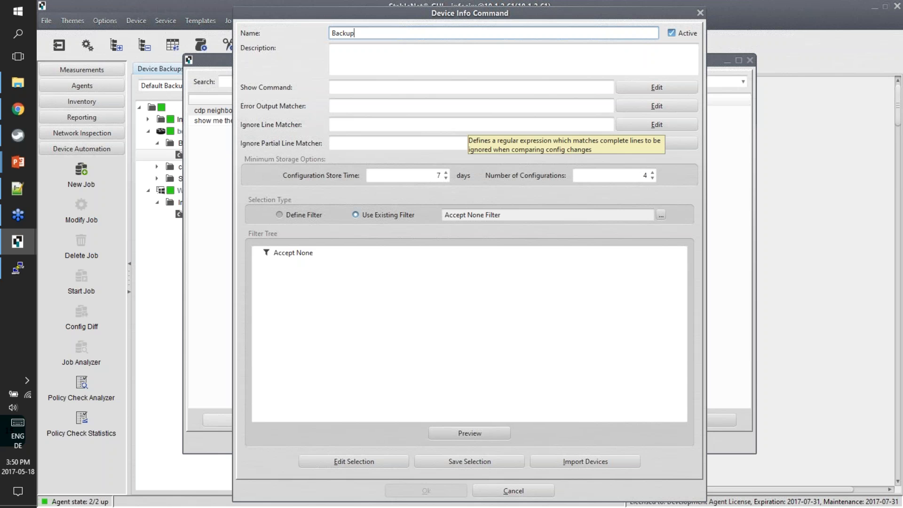
{"action": "left_click_drag", "start_coordinate": [475, 14], "coordinate": [529, 20]}
{"action": "left_click", "coordinate": [725, 40]}
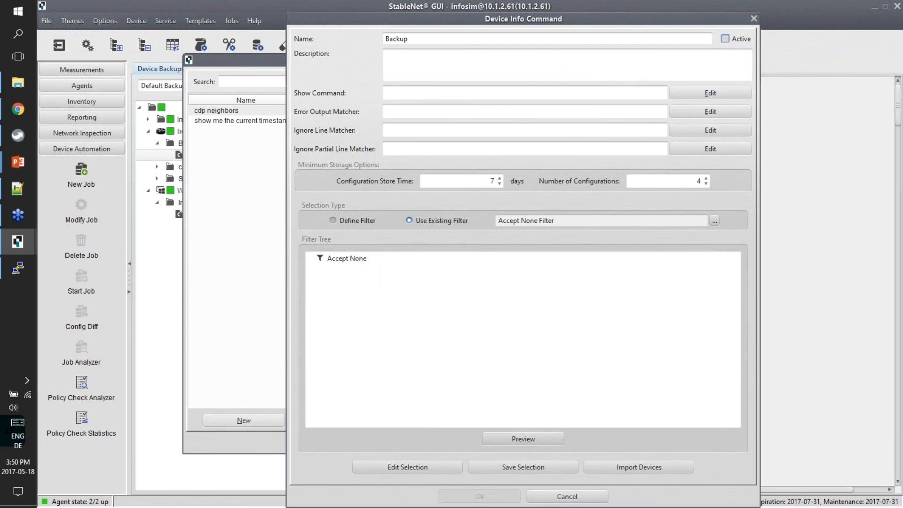
{"action": "left_click", "coordinate": [728, 40]}
{"action": "left_click", "coordinate": [353, 262]}
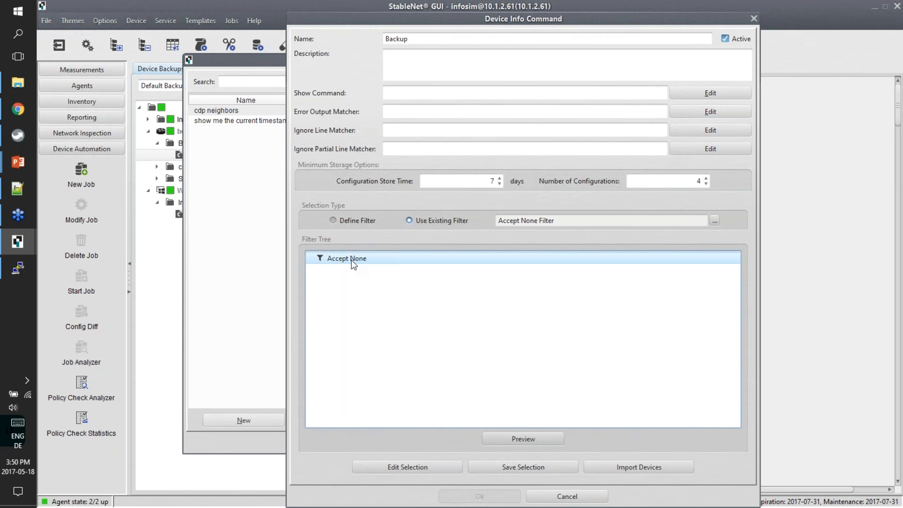
{"action": "left_click", "coordinate": [437, 39]}
{"action": "left_click", "coordinate": [728, 35]}
Enter "empty" as the show command of the new Backup device info command
{"action": "left_click", "coordinate": [508, 94]}
{"action": "type", "text": "empty"}
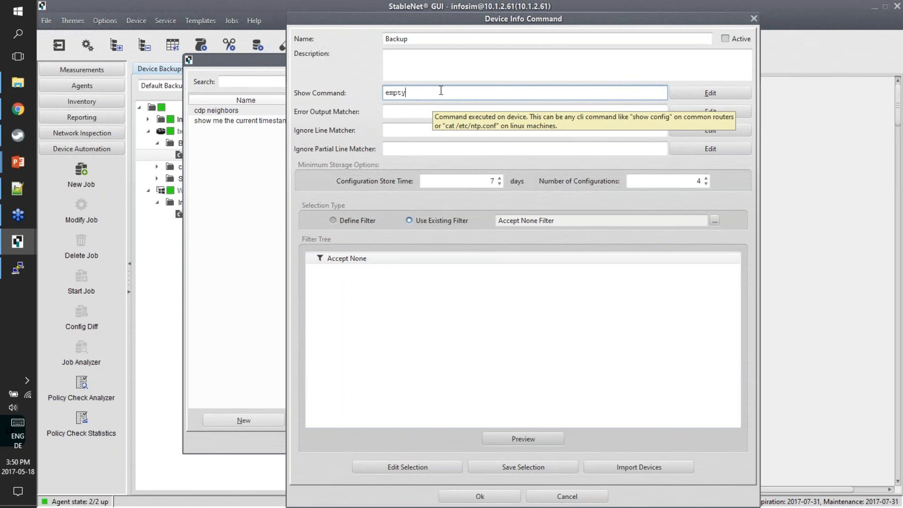
{"action": "type", "text": " sdkajfölkjdsafödsajfsa"}
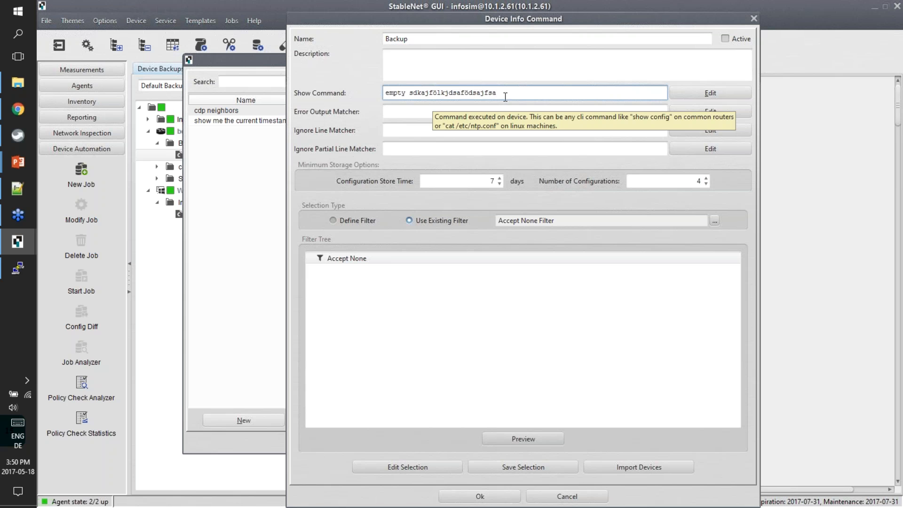
{"action": "key", "text": "ctrl+a"}
{"action": "type", "text": "empty"}
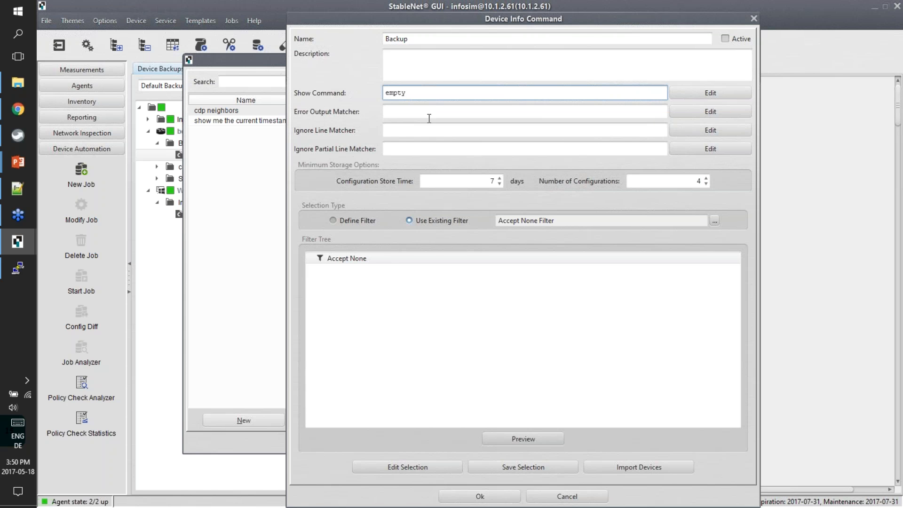
Point out the Ignore Line Matcher and Ignore Partial Line Matcher fields, and discard the new device info command
{"action": "left_click", "coordinate": [413, 130]}
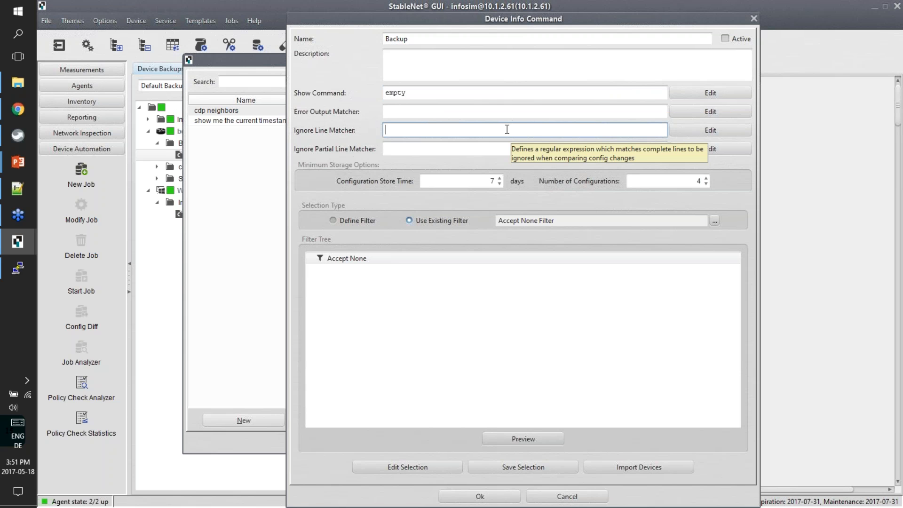
{"action": "left_click", "coordinate": [484, 149]}
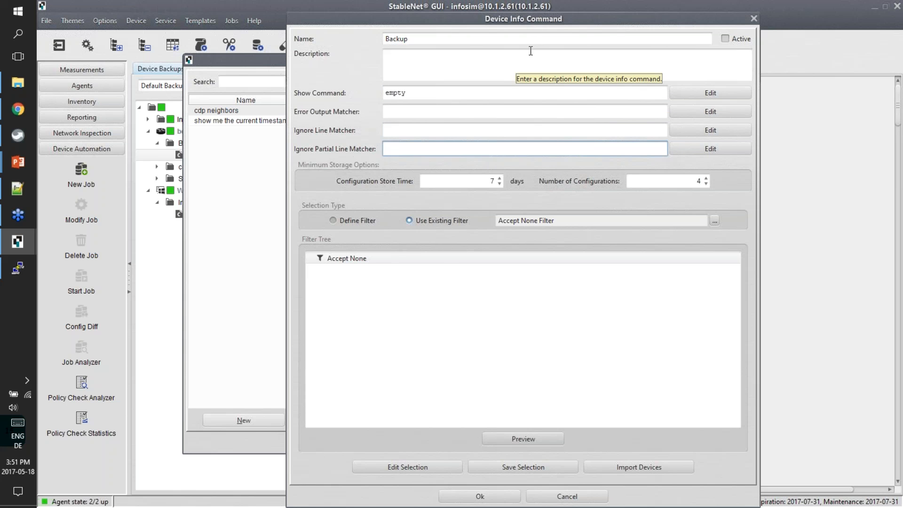
{"action": "left_click", "coordinate": [753, 18]}
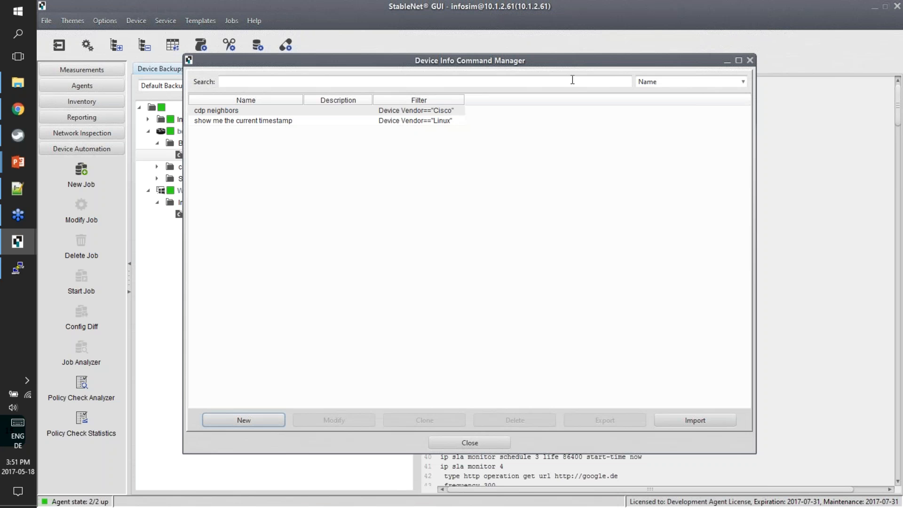
{"action": "left_click", "coordinate": [751, 62]}
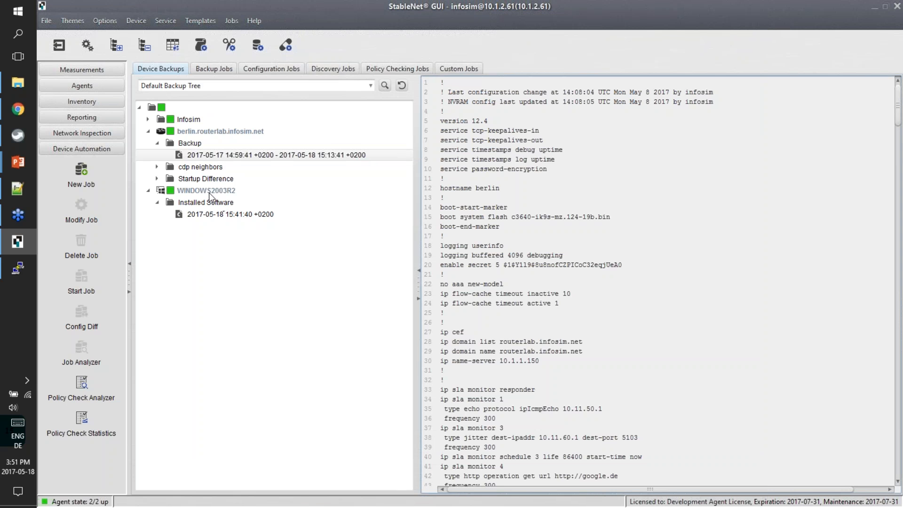
{"action": "left_click", "coordinate": [157, 168]}
{"action": "left_click", "coordinate": [198, 181]}
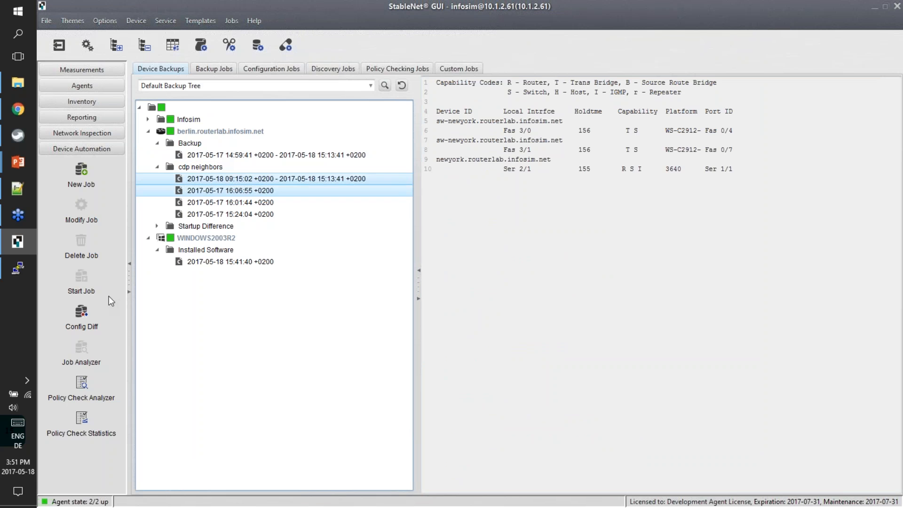
{"action": "left_click", "coordinate": [81, 315]}
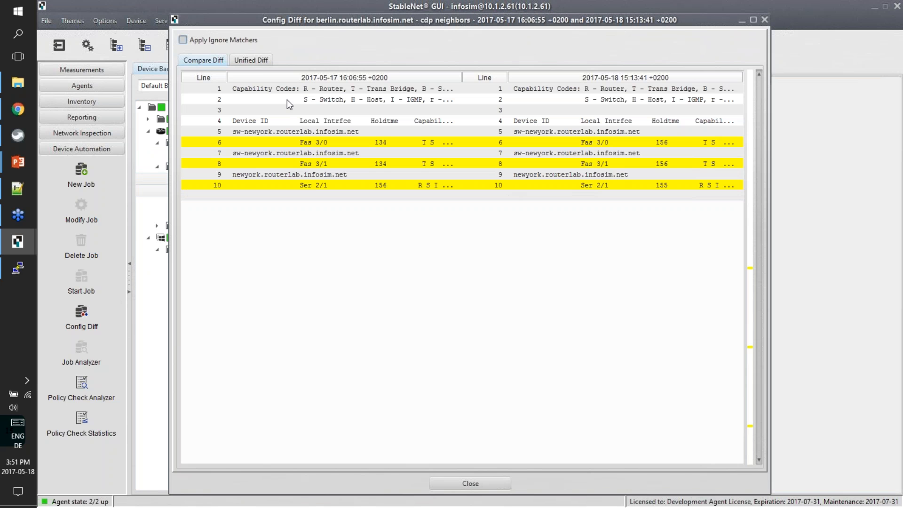
{"action": "left_click", "coordinate": [234, 42]}
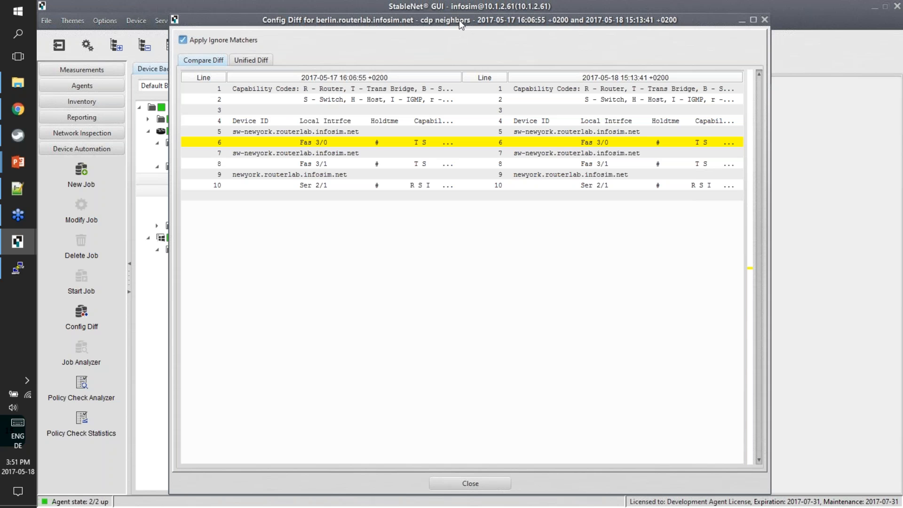
{"action": "key", "text": "Escape"}
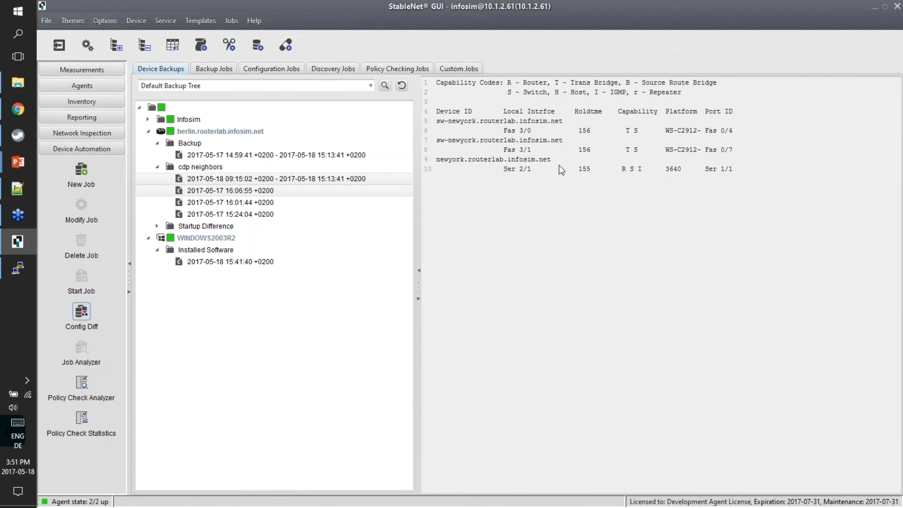
{"action": "key", "text": "alt+Tab"}
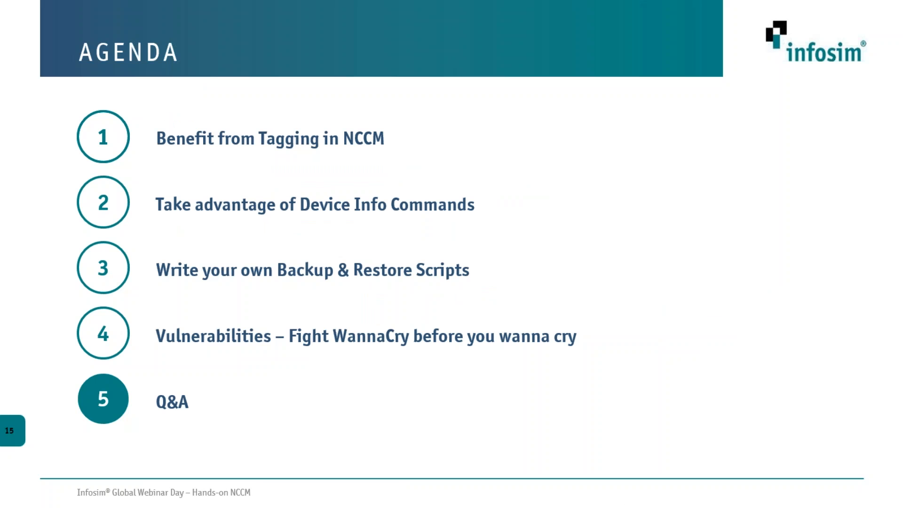